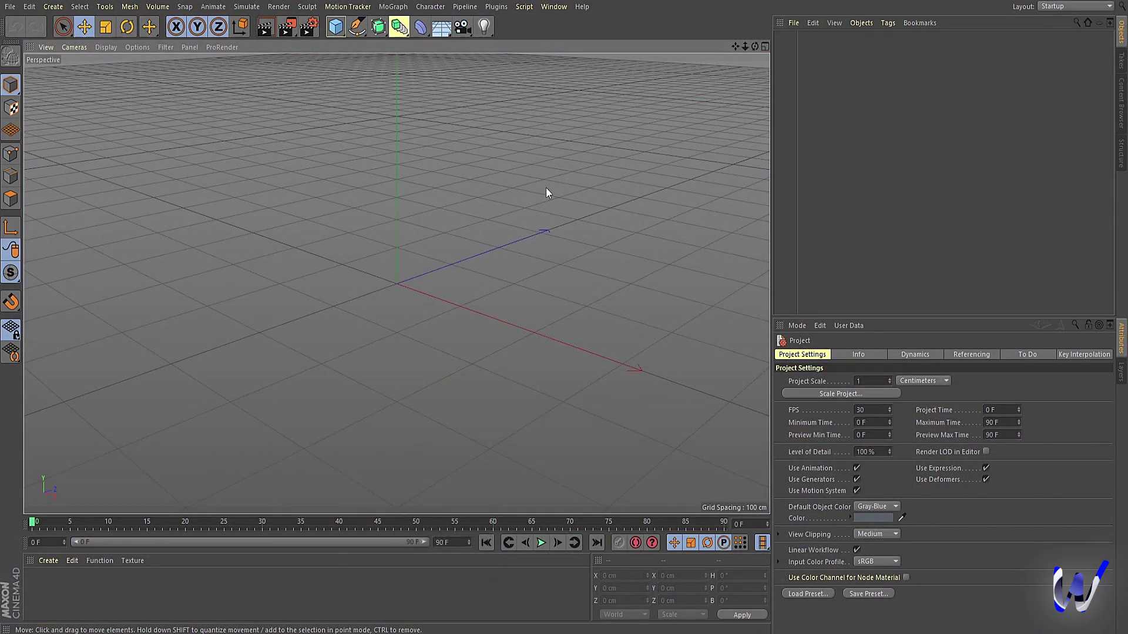
- Add a sphere at the origin and switch the viewport display to shading with lines
{"action": "left_click", "coordinate": [336, 27]}
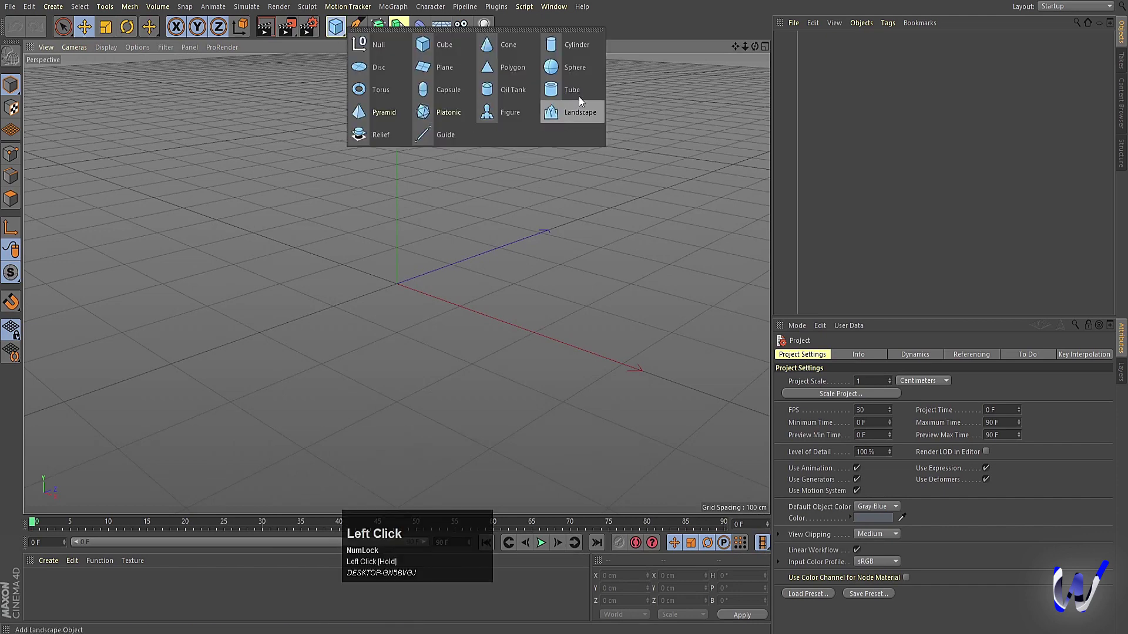
{"action": "left_click", "coordinate": [580, 72]}
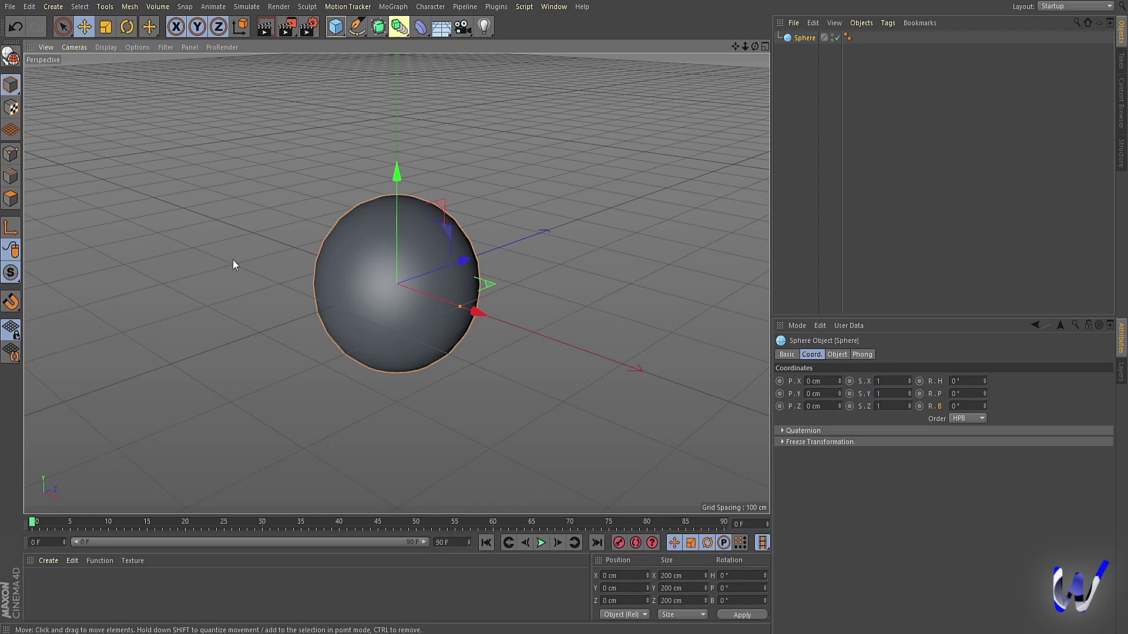
{"action": "key", "text": "n"}
{"action": "key", "text": "d"}
- Add a cylinder and narrow it into a thin rod with a radius of about 7.7 cm
{"action": "left_click", "coordinate": [335, 26]}
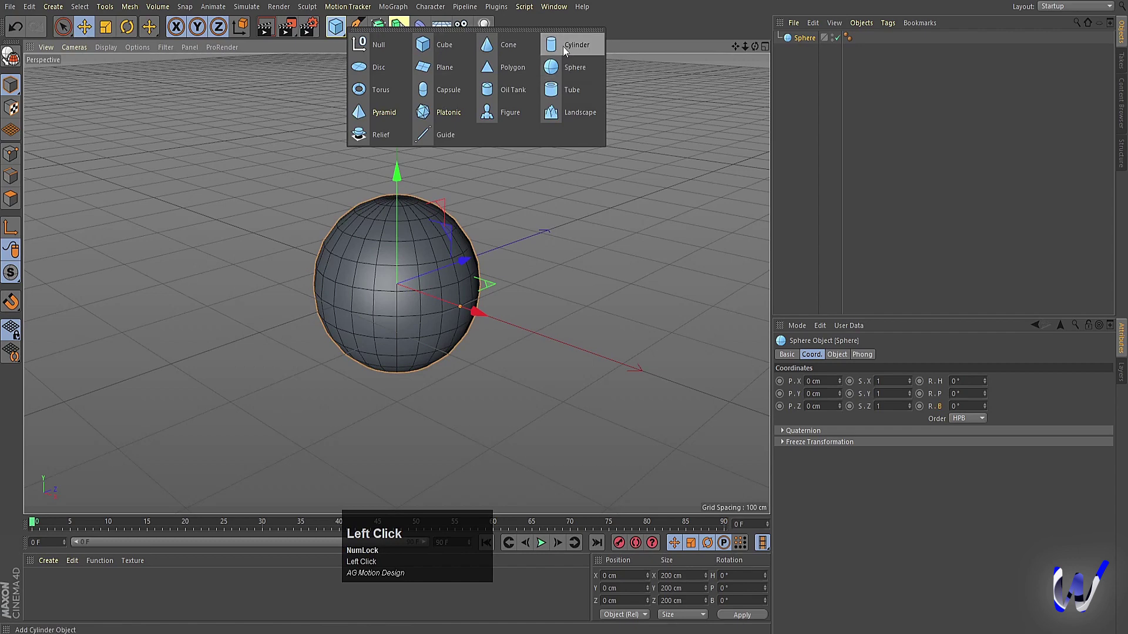
{"action": "left_click", "coordinate": [563, 46]}
{"action": "middle_click", "coordinate": [501, 260]}
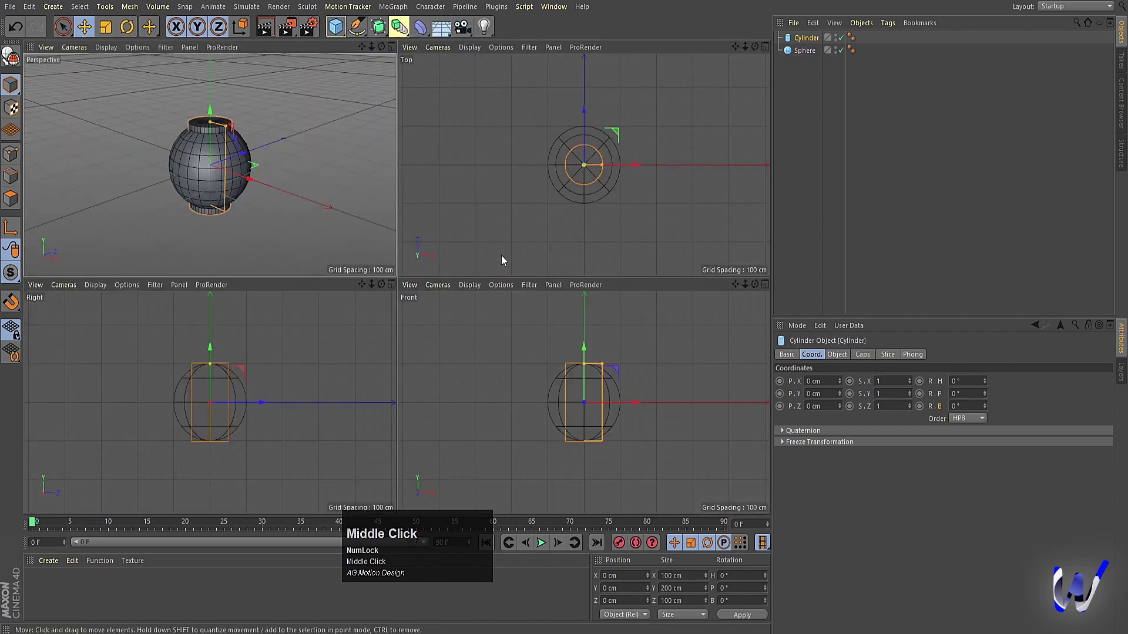
{"action": "middle_click", "coordinate": [576, 196]}
{"action": "left_click", "coordinate": [431, 285]}
{"action": "left_click_drag", "start_coordinate": [432, 286], "coordinate": [407, 285]}
- Lengthen the cylinder to about 754 cm and raise it to about 474 cm in Y, so it rises from the sphere's top
{"action": "middle_click", "coordinate": [353, 370]}
{"action": "middle_click", "coordinate": [352, 369]}
{"action": "mouse_move", "coordinate": [399, 208]}
{"action": "left_mouse_down"}
{"action": "mouse_move", "coordinate": [398, 59]}
{"action": "mouse_move", "coordinate": [400, 208]}
{"action": "left_mouse_up"}
{"action": "scroll", "coordinate": [415, 258], "scroll_direction": "down", "scroll_amount": 3}
{"action": "left_click_drag", "start_coordinate": [405, 107], "coordinate": [405, 115]}
{"action": "middle_click_drag", "start_coordinate": [421, 203], "coordinate": [431, 304], "text": "alt"}
{"action": "left_click_drag", "start_coordinate": [411, 235], "coordinate": [429, 56]}
{"action": "middle_click", "coordinate": [487, 176]}
{"action": "middle_click", "coordinate": [349, 196]}
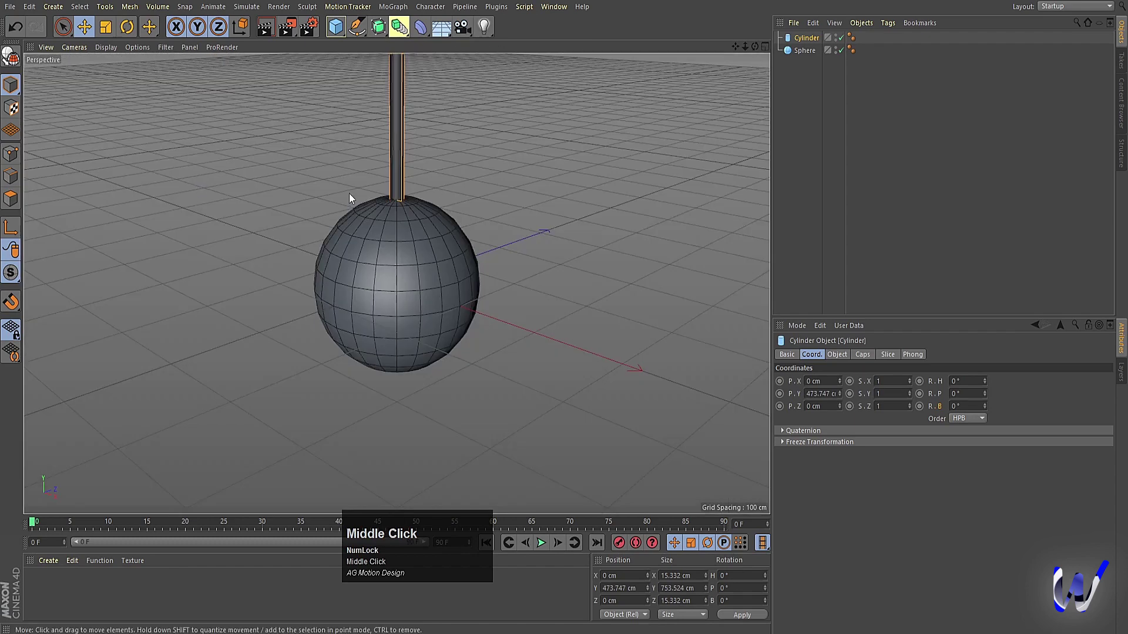
- Set the cylinder's rotation segments to 20
{"action": "left_click", "coordinate": [803, 38]}
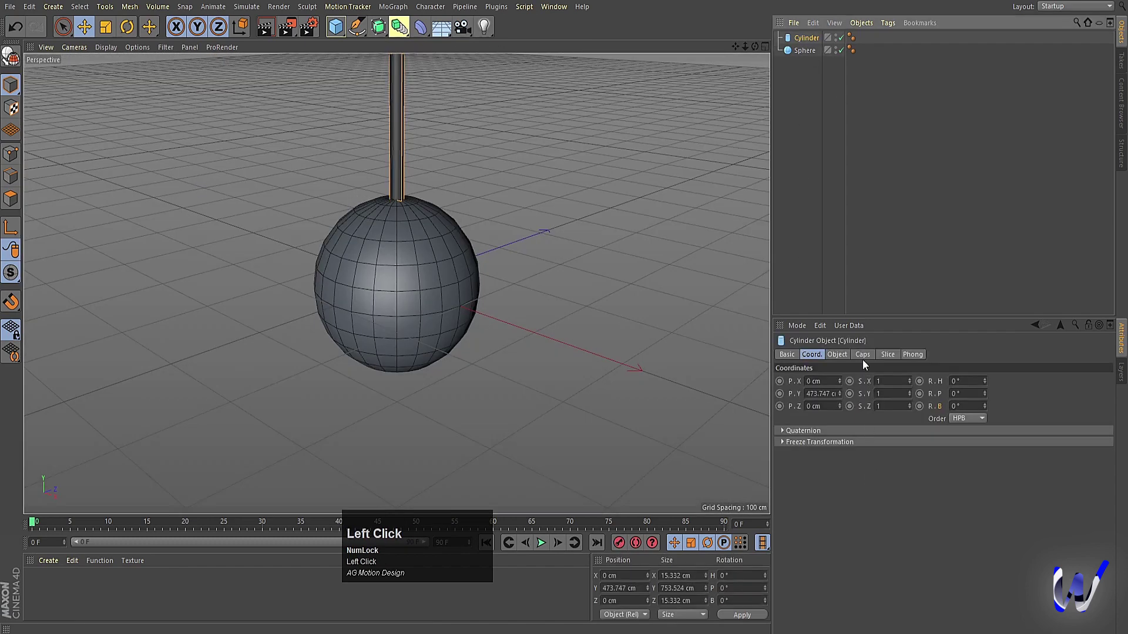
{"action": "left_click", "coordinate": [838, 355]}
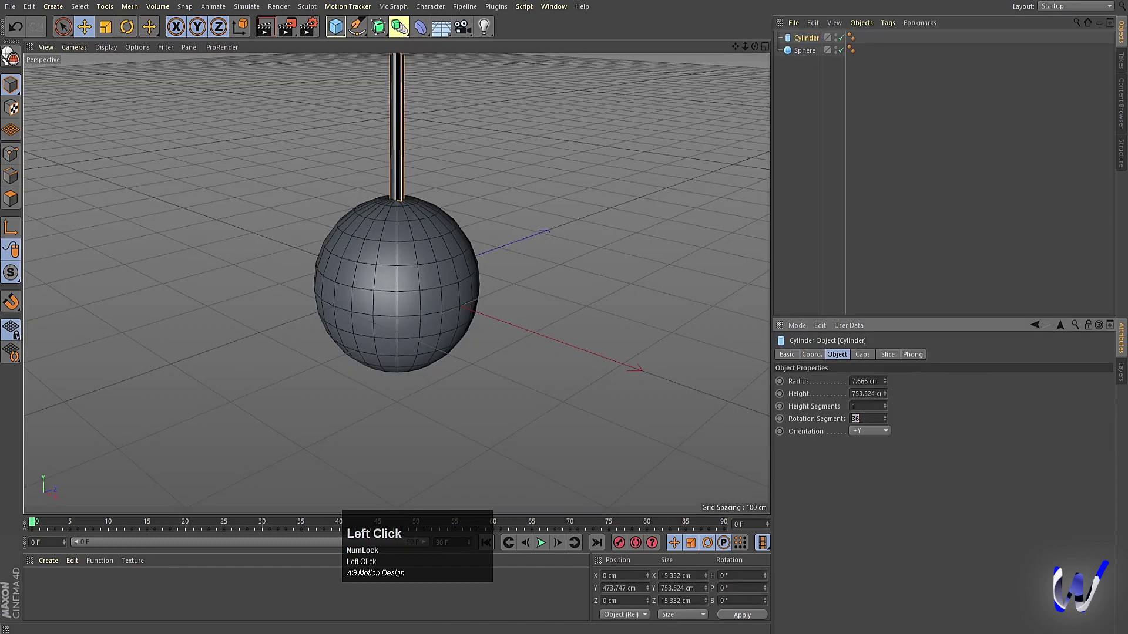
{"action": "key", "text": "Return"}
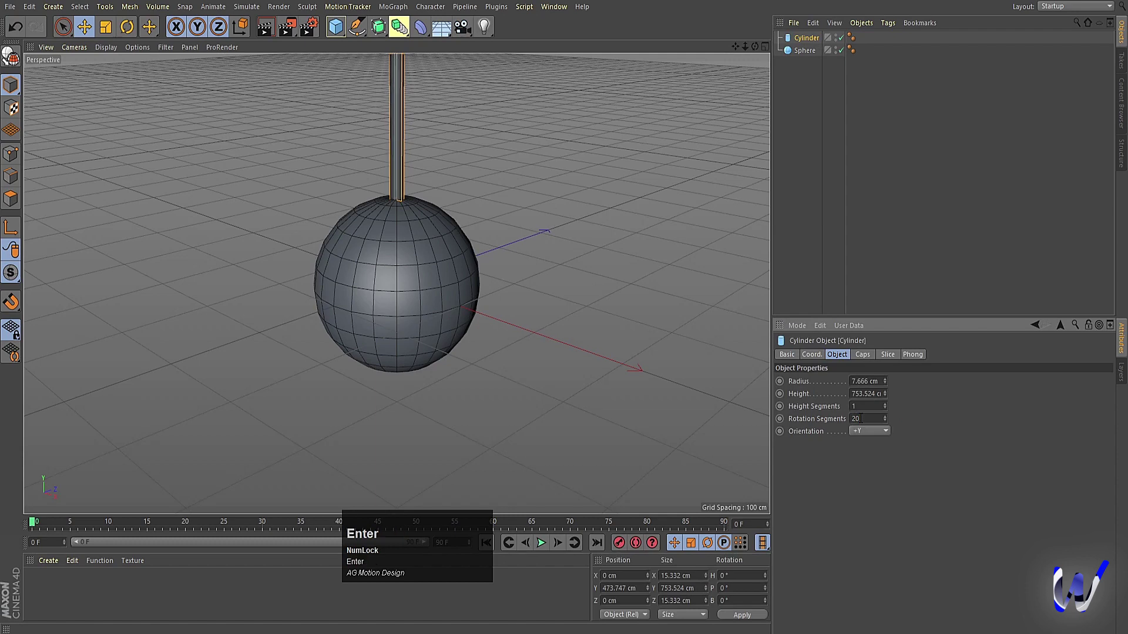
- Group the sphere and the cylinder under one null
{"action": "left_click", "coordinate": [806, 52]}
{"action": "left_click", "coordinate": [809, 40], "text": "shift"}
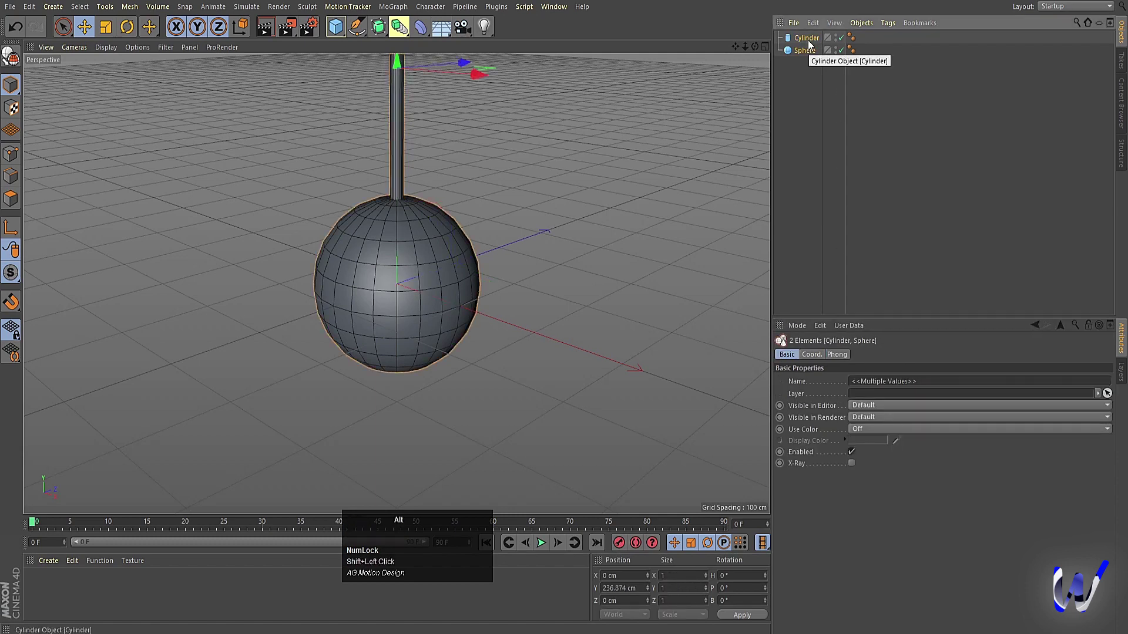
{"action": "key", "text": "alt+g"}
{"action": "middle_click", "coordinate": [534, 259], "text": "alt"}
{"action": "middle_click_drag", "start_coordinate": [533, 255], "coordinate": [540, 281], "text": "alt"}
{"action": "left_click", "coordinate": [545, 185]}
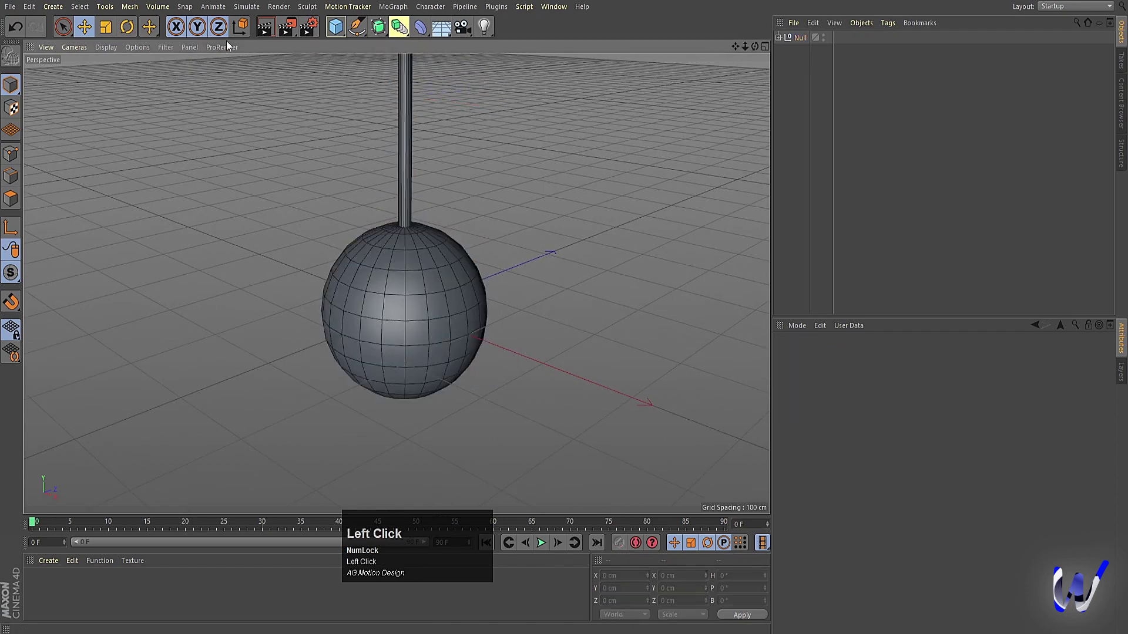
- Add a torus around the sphere and rotate it 90° in bank so it stands upright
{"action": "left_click", "coordinate": [335, 27]}
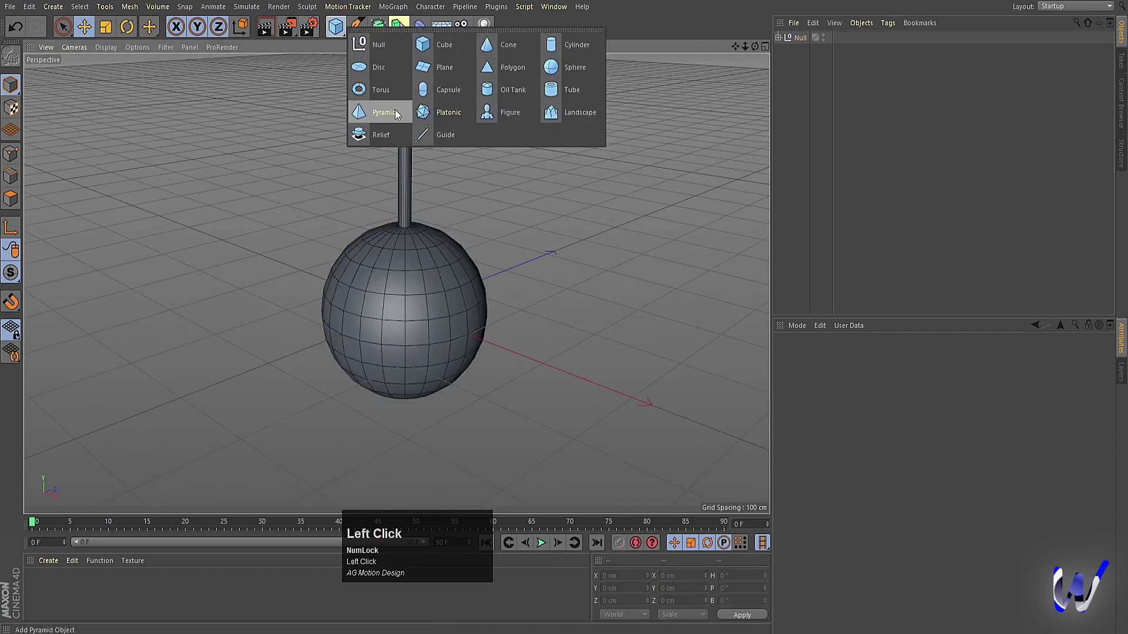
{"action": "left_click", "coordinate": [394, 94]}
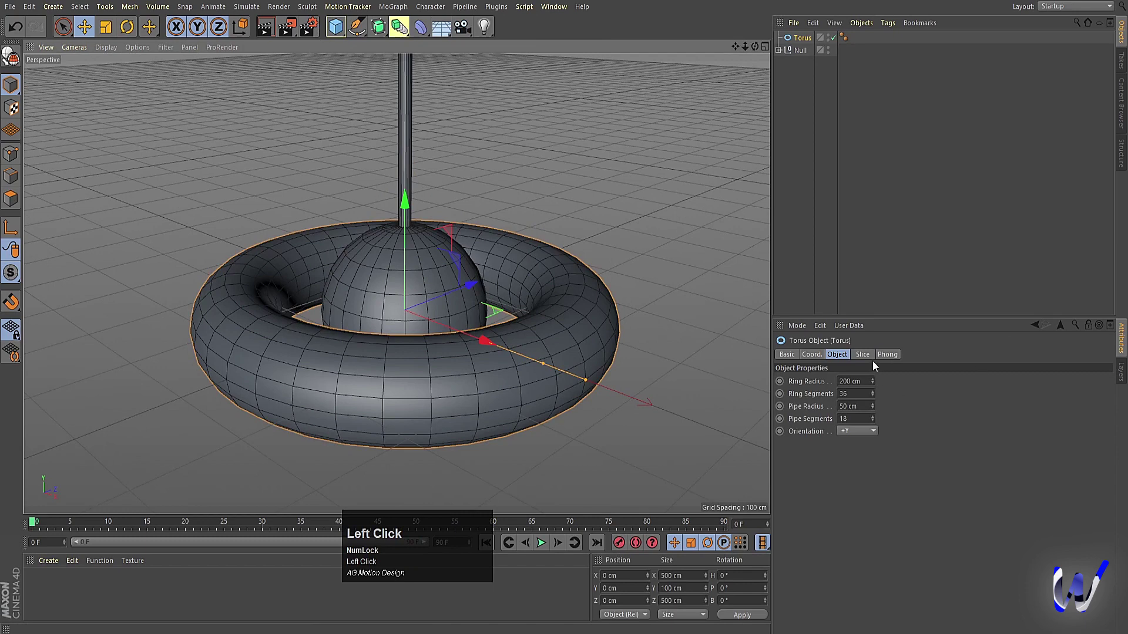
{"action": "left_click", "coordinate": [863, 354]}
{"action": "left_click", "coordinate": [839, 356]}
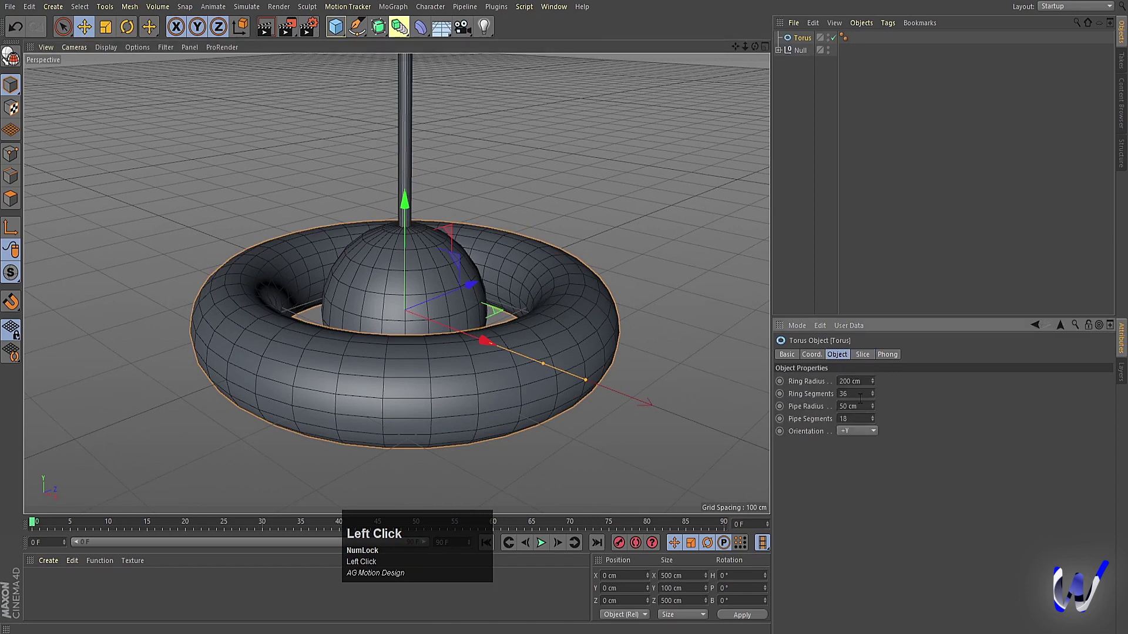
{"action": "key", "text": "r"}
{"action": "left_click_drag", "start_coordinate": [425, 261], "coordinate": [450, 356]}
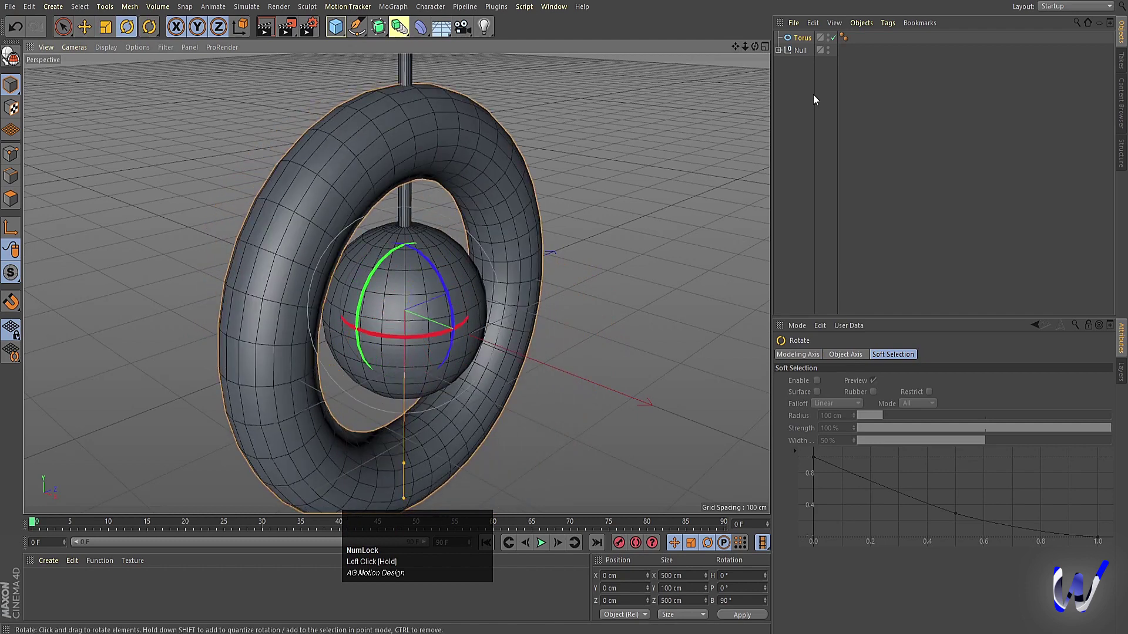
- Shrink the torus to a pipe radius of about 10.5 cm and a ring radius of about 111.5 cm, fitting closely around the sphere
{"action": "left_click", "coordinate": [803, 38]}
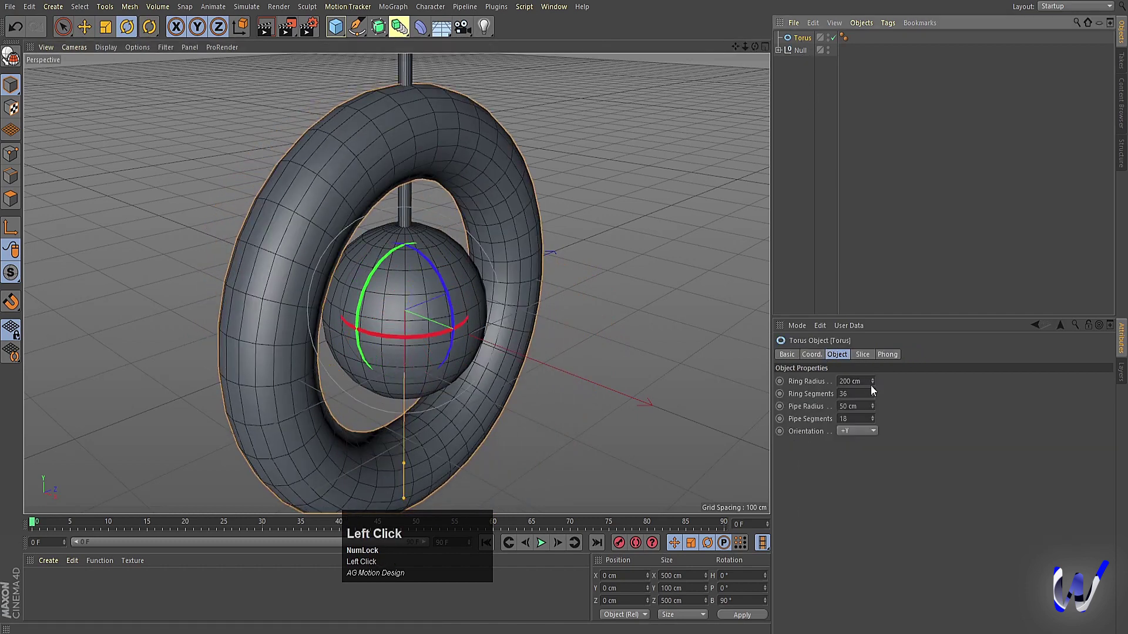
{"action": "left_click_drag", "start_coordinate": [404, 498], "coordinate": [406, 460]}
{"action": "key", "text": "ctrl+z"}
{"action": "middle_click", "coordinate": [589, 402]}
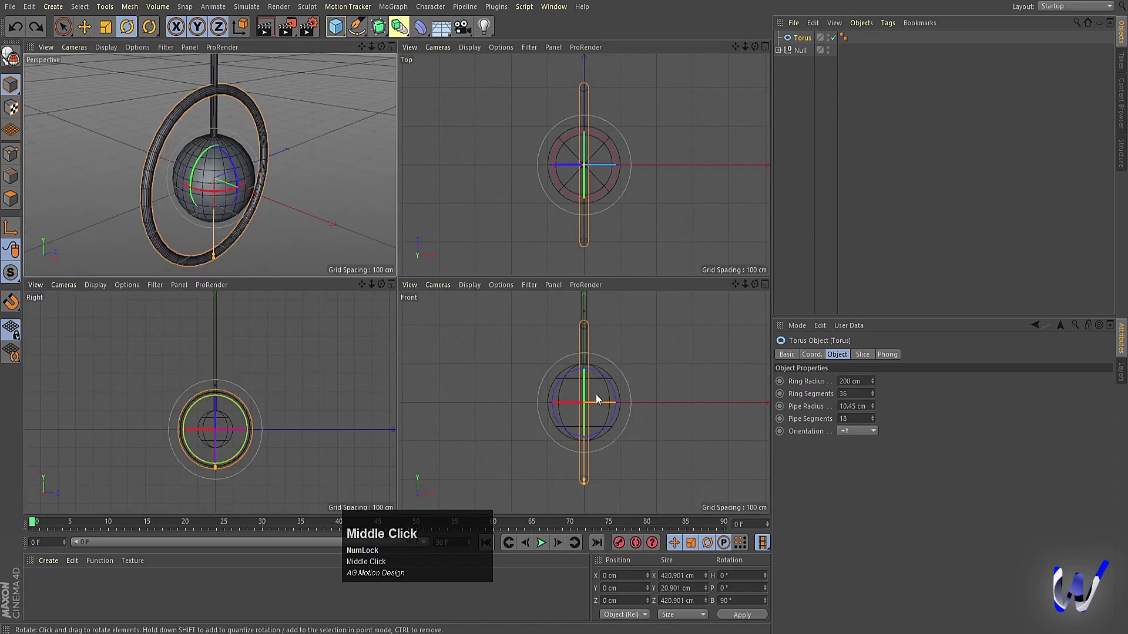
{"action": "middle_click", "coordinate": [246, 438]}
{"action": "scroll", "coordinate": [312, 359], "scroll_direction": "up", "scroll_amount": 3}
{"action": "left_click_drag", "start_coordinate": [455, 427], "coordinate": [460, 356]}
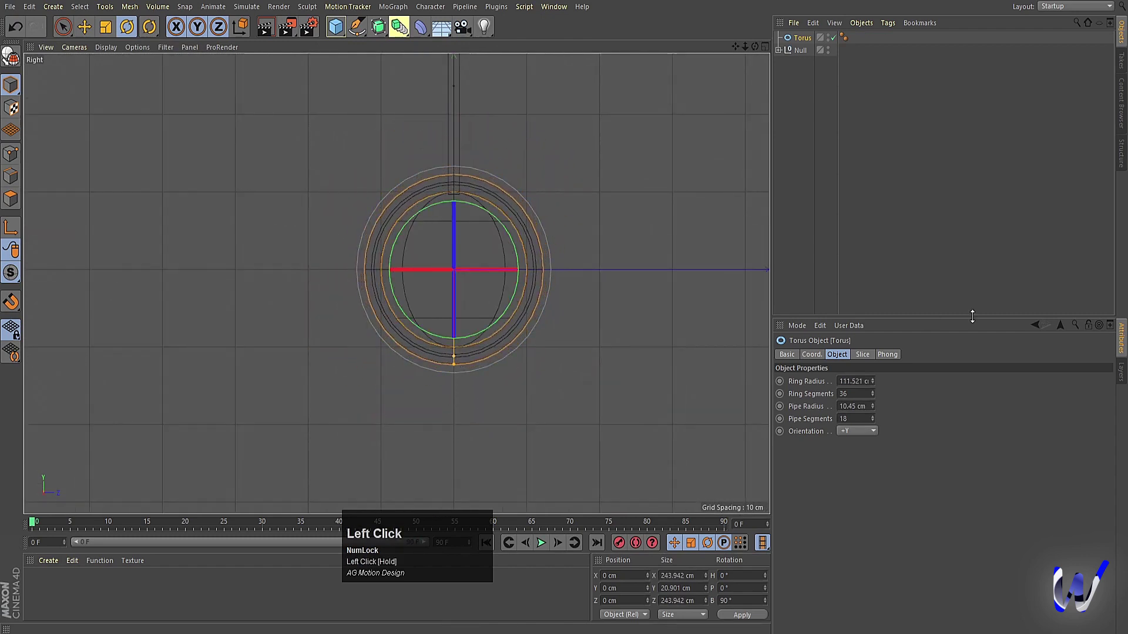
- Slice the torus from -168° to 169°, leaving a gap for the rod at the top
{"action": "left_click", "coordinate": [865, 354]}
{"action": "left_click", "coordinate": [834, 380]}
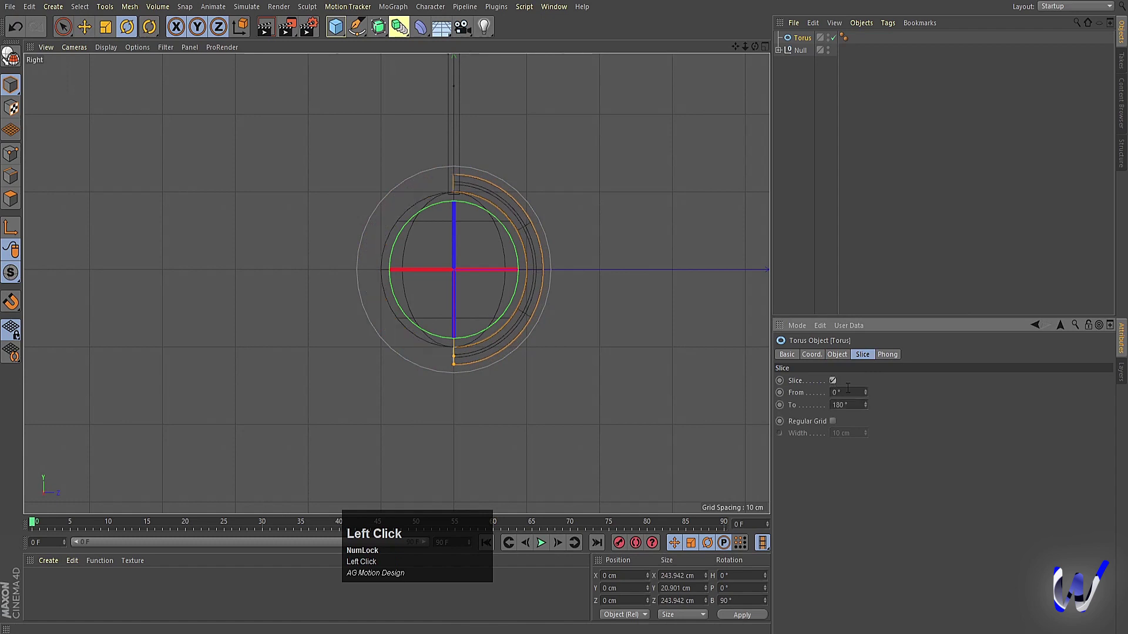
{"action": "mouse_move", "coordinate": [866, 392]}
{"action": "left_mouse_down"}
{"action": "mouse_move", "coordinate": [866, 426]}
{"action": "mouse_move", "coordinate": [865, 408]}
{"action": "left_mouse_up"}
{"action": "middle_click", "coordinate": [611, 247]}
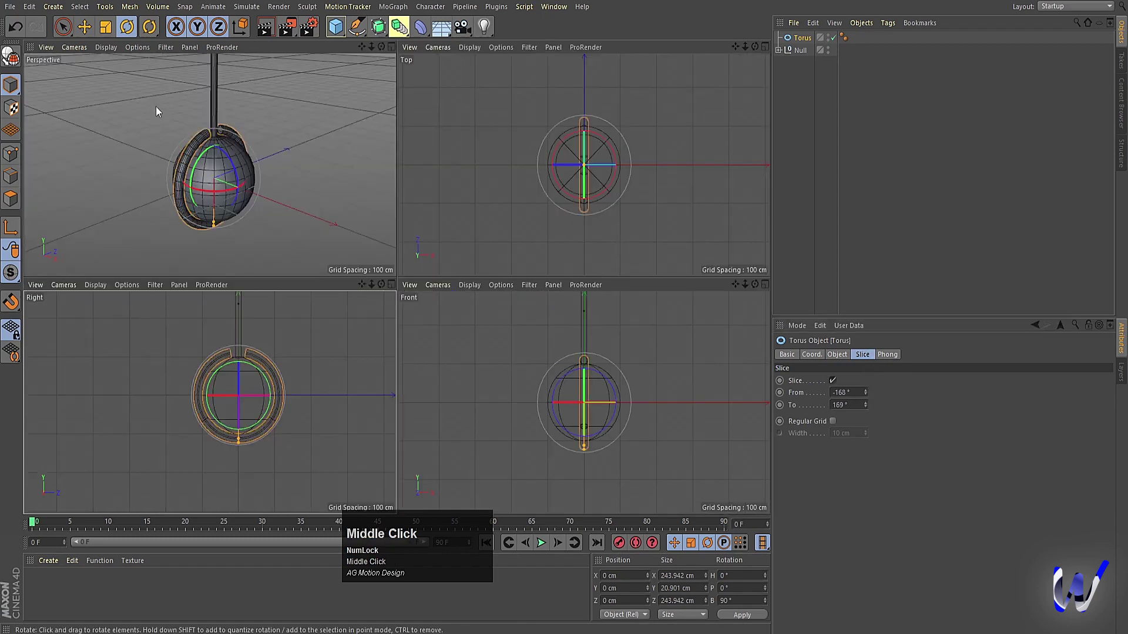
{"action": "middle_click", "coordinate": [156, 107]}
- Render a preview of the sphere, rod and sliced torus in the perspective view
{"action": "left_click", "coordinate": [846, 206]}
{"action": "left_click", "coordinate": [800, 37]}
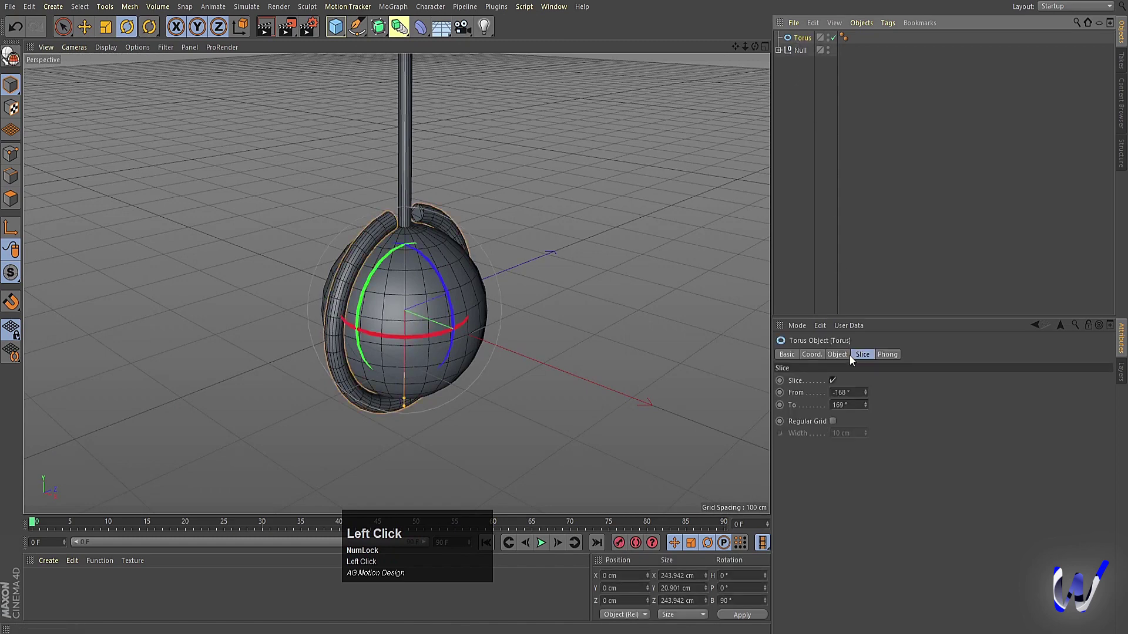
{"action": "key", "text": "ctrl+r"}
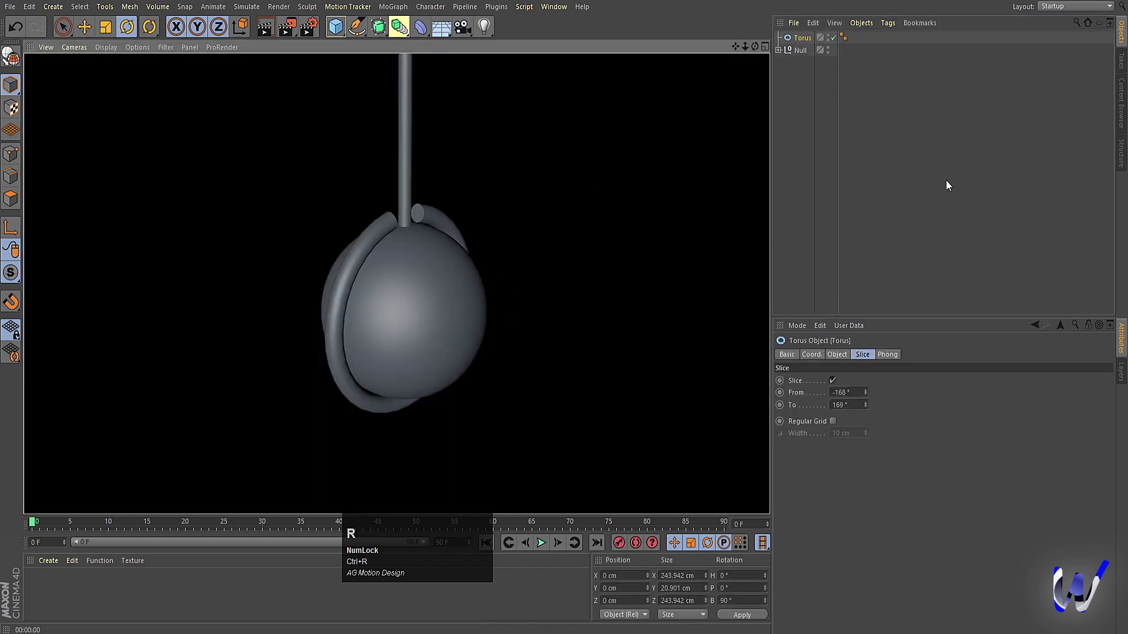
{"action": "left_click", "coordinate": [943, 176]}
{"action": "left_click", "coordinate": [779, 50]}
{"action": "left_click", "coordinate": [779, 51]}
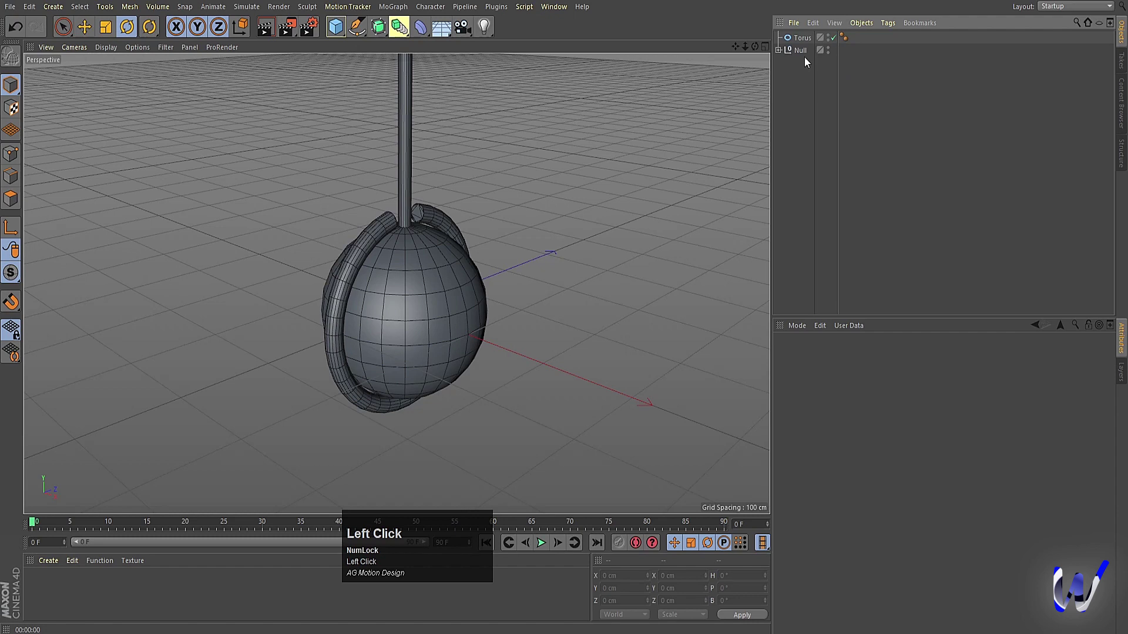
- Set the torus's heading rotation to 90° and keyframe it at frame 0
{"action": "left_click", "coordinate": [801, 37]}
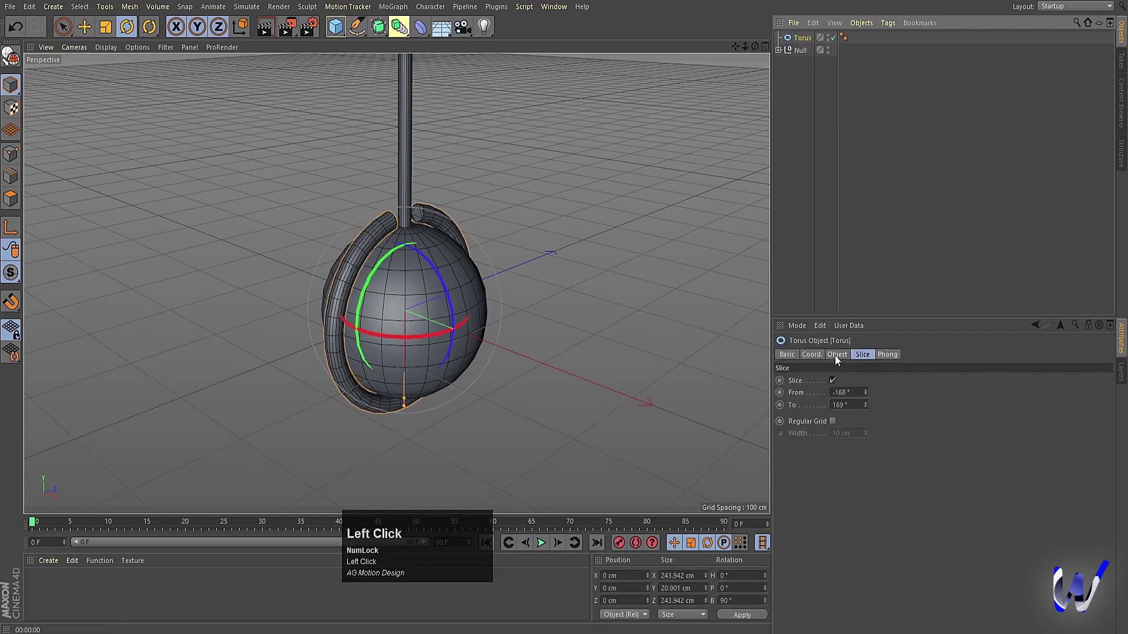
{"action": "left_click", "coordinate": [814, 355]}
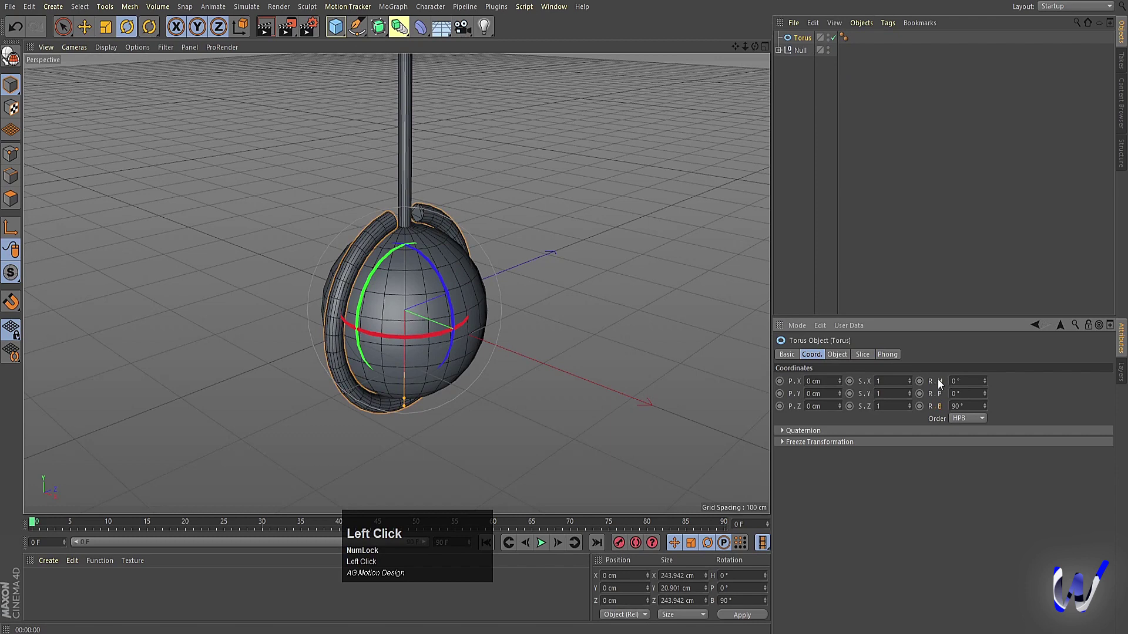
{"action": "left_click", "coordinate": [980, 381]}
{"action": "type", "text": "90"}
{"action": "key", "text": "Return"}
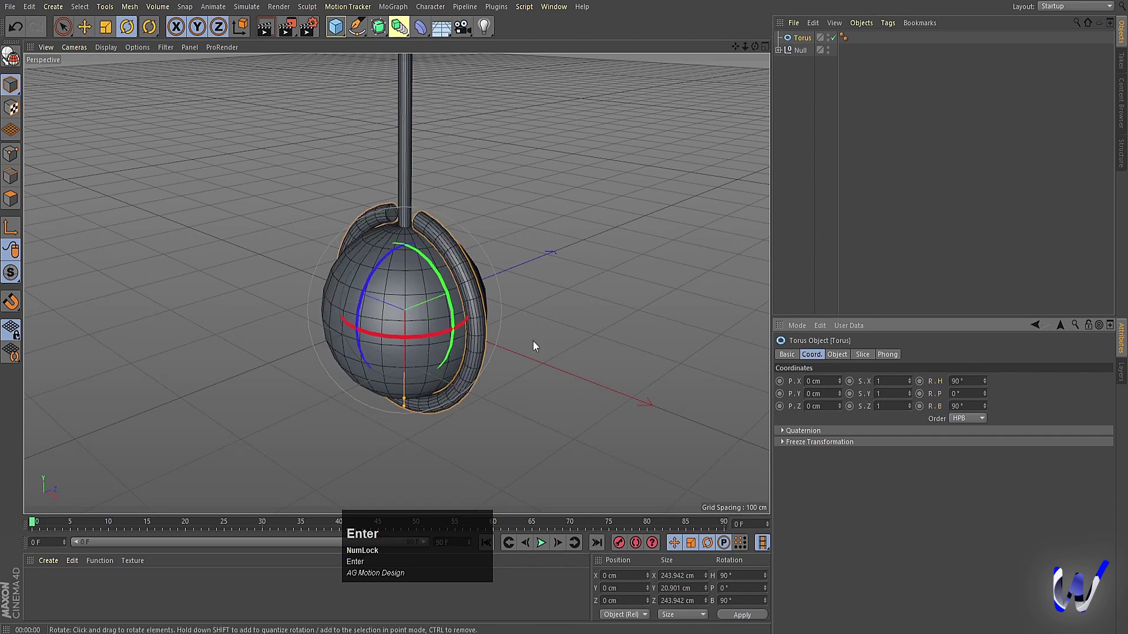
{"action": "left_click", "coordinate": [920, 381]}
- At frame 90, set the torus's heading rotation to 360+90 (450°) and keyframe it
{"action": "left_click_drag", "start_coordinate": [724, 523], "coordinate": [742, 527]}
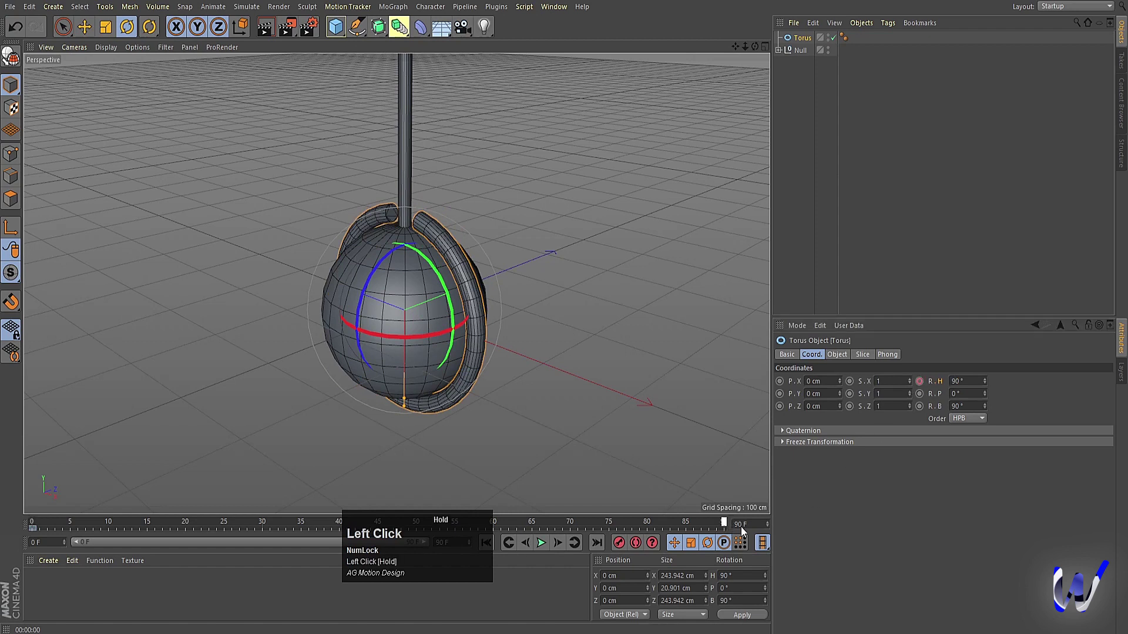
{"action": "left_click", "coordinate": [967, 380]}
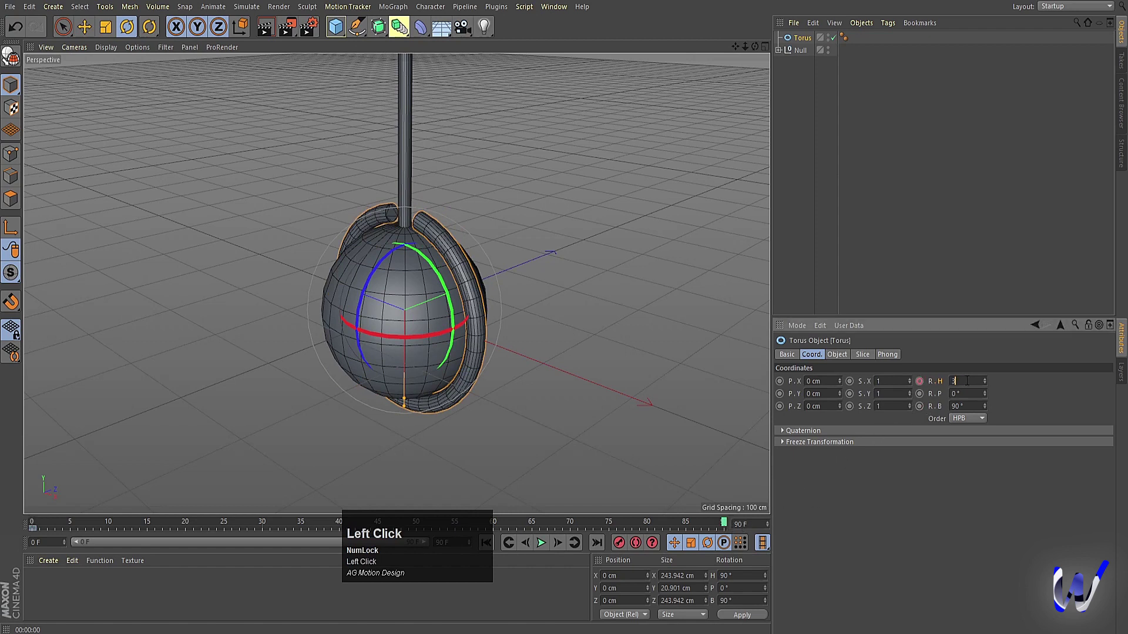
{"action": "type", "text": "360-"}
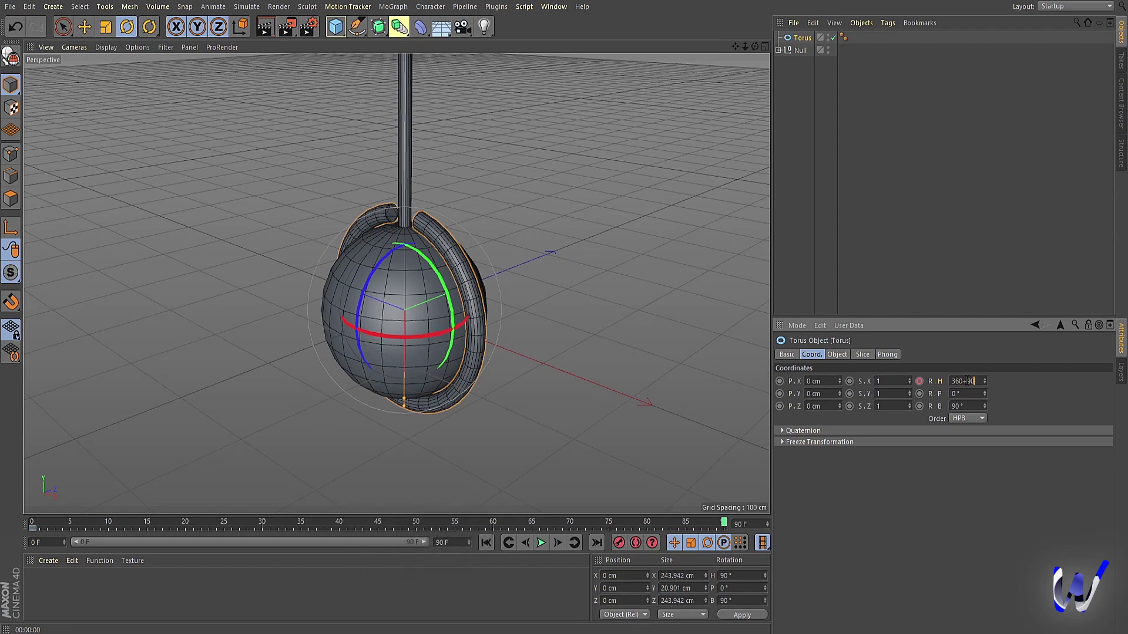
{"action": "type", "text": "90"}
{"action": "key", "text": "Return"}
{"action": "left_click", "coordinate": [920, 381]}
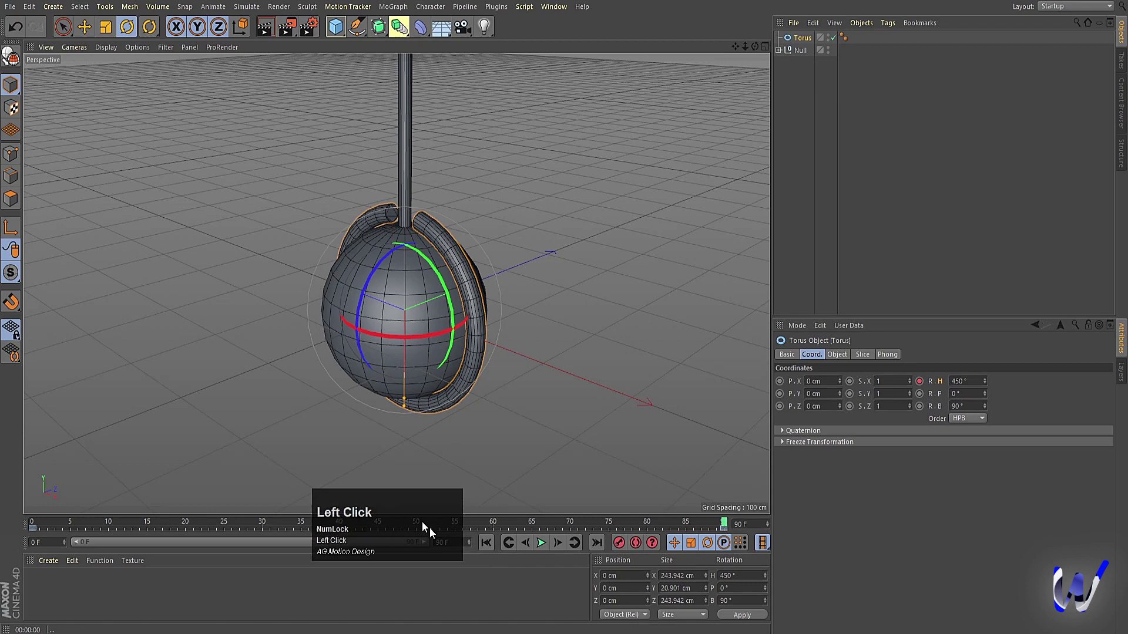
- Play the torus's rotation animation, stop it and return to the first frame
{"action": "left_click", "coordinate": [484, 544]}
{"action": "left_click", "coordinate": [543, 544]}
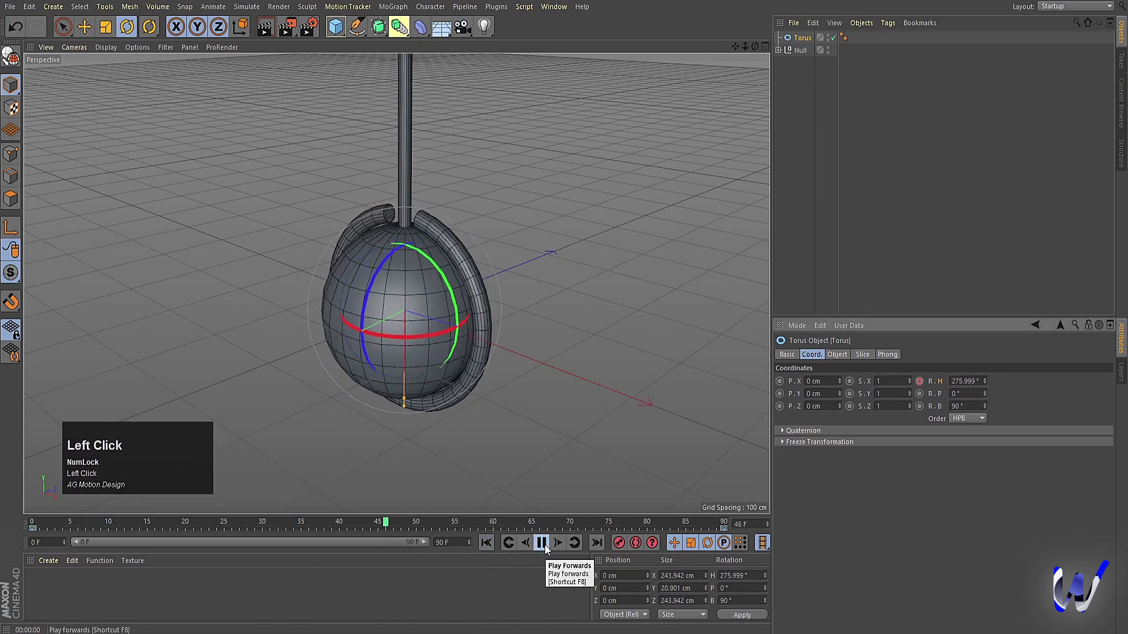
{"action": "left_click", "coordinate": [541, 544]}
{"action": "left_click", "coordinate": [486, 543]}
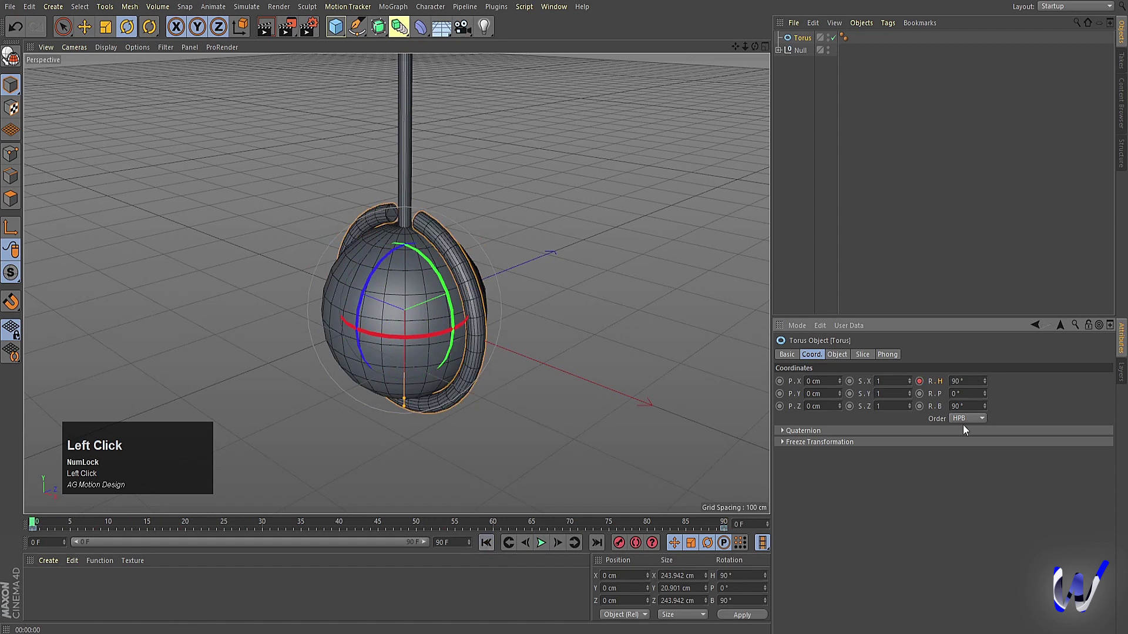
- Show the F-curve of the torus's heading rotation in the Timeline and select its Rotation . H track
{"action": "right_click", "coordinate": [940, 382]}
{"action": "mouse_move", "coordinate": [972, 390]}
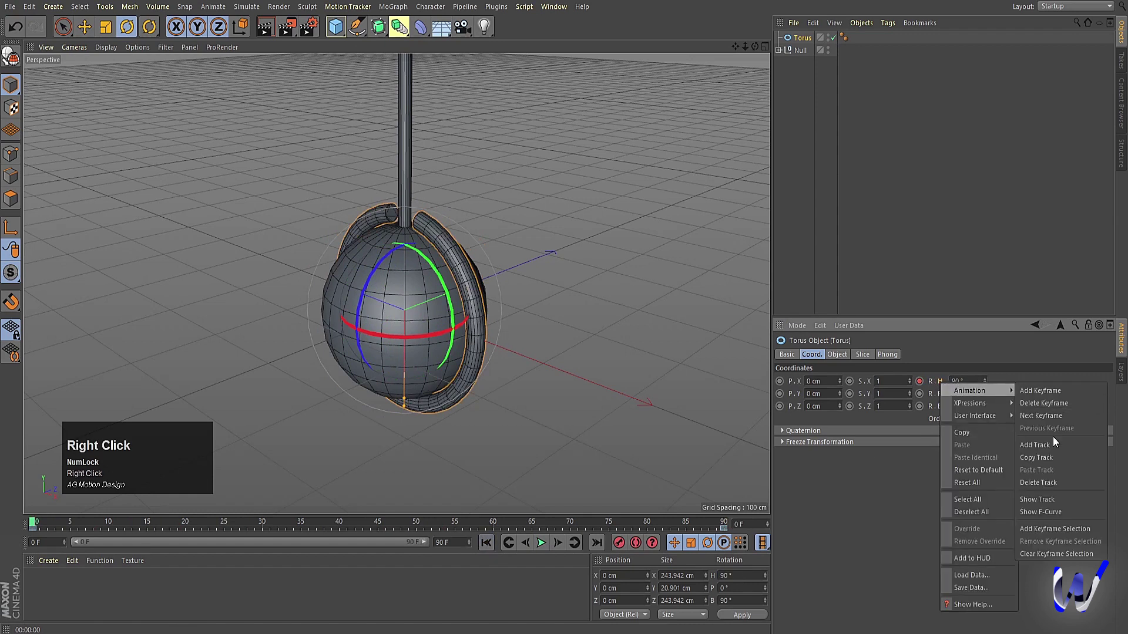
{"action": "left_click", "coordinate": [1028, 511]}
{"action": "left_click_drag", "start_coordinate": [708, 280], "coordinate": [342, 101]}
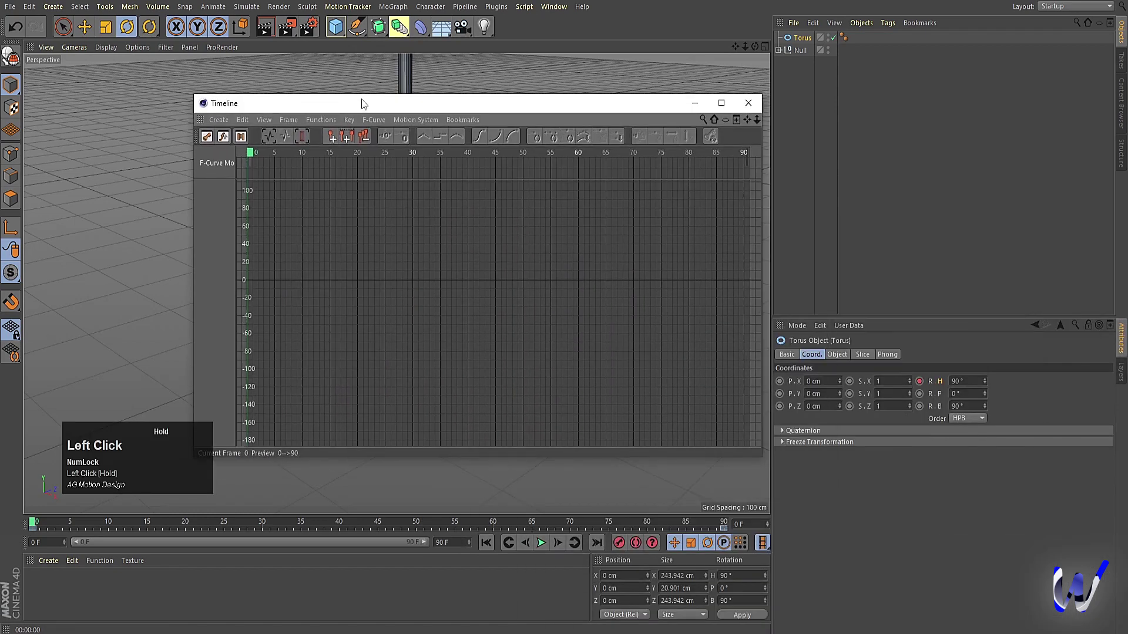
{"action": "right_click", "coordinate": [943, 386]}
{"action": "mouse_move", "coordinate": [969, 392]}
{"action": "left_click", "coordinate": [1058, 521]}
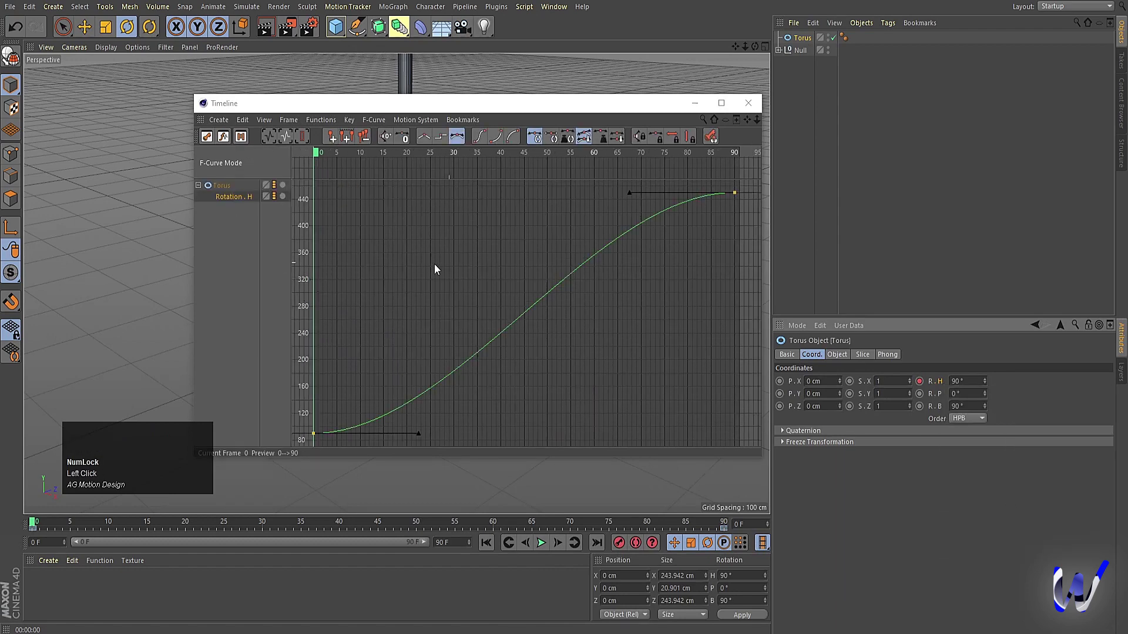
{"action": "left_click", "coordinate": [221, 196]}
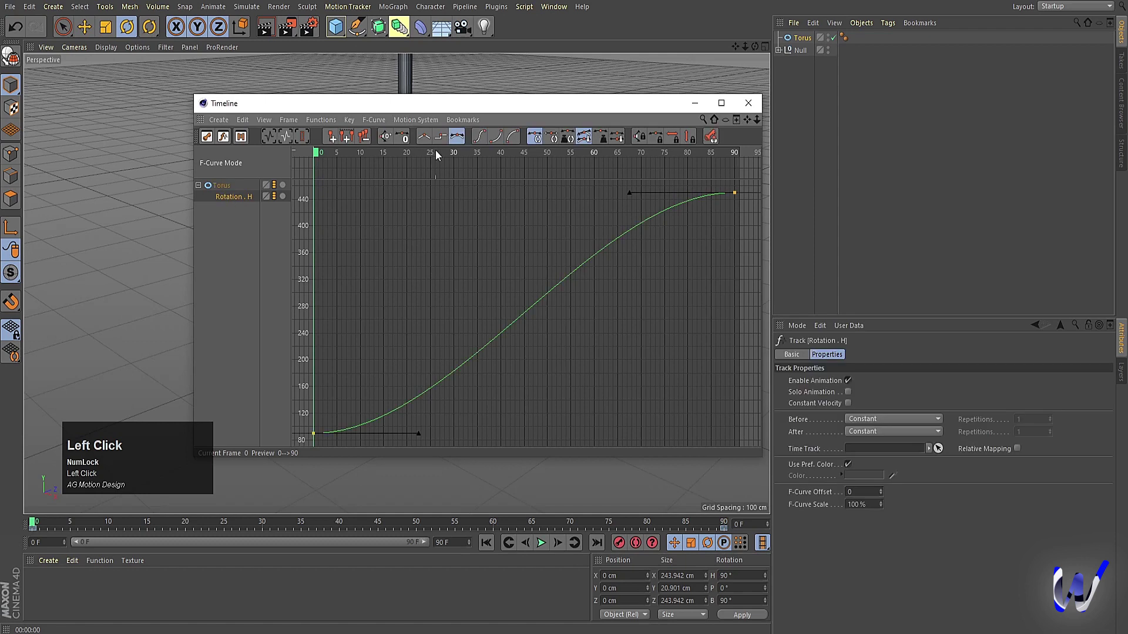
- Set both keys of the torus's heading rotation curve to linear interpolation and close the Timeline
{"action": "left_click_drag", "start_coordinate": [302, 188], "coordinate": [778, 418]}
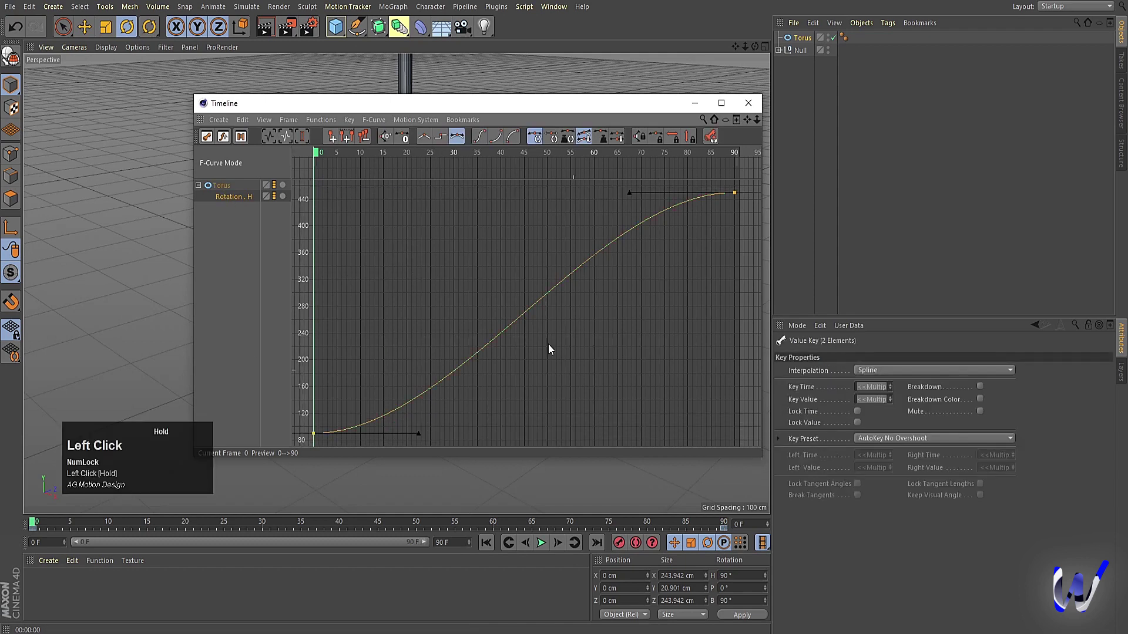
{"action": "left_click", "coordinate": [424, 137]}
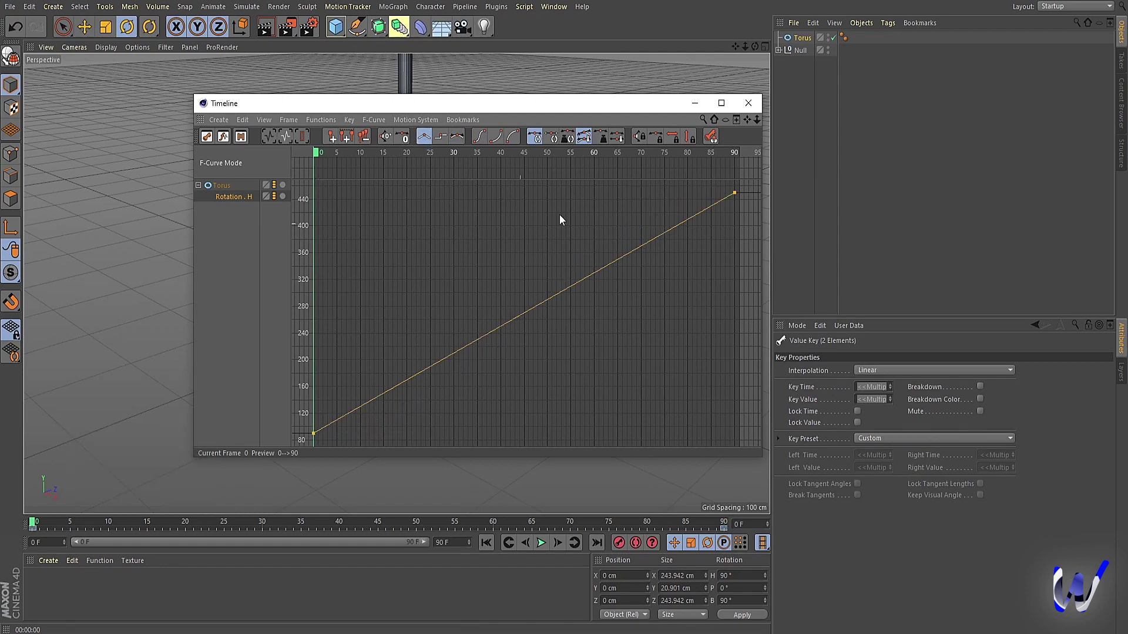
{"action": "left_click", "coordinate": [748, 103]}
{"action": "left_click", "coordinate": [720, 227]}
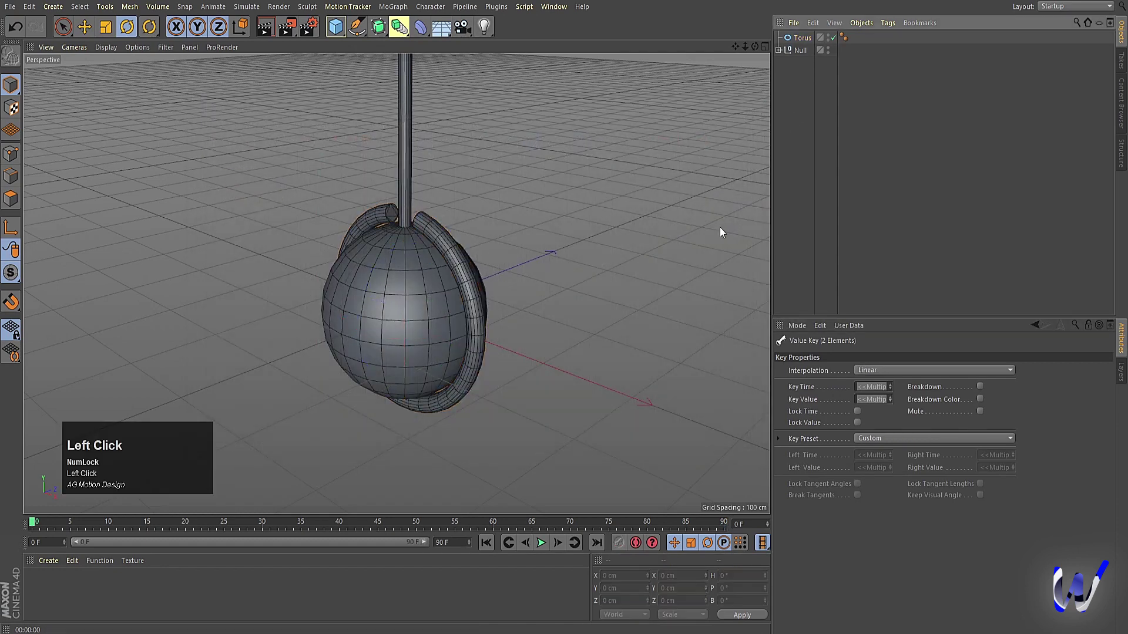
- Play the torus animation with its linear keys, stop it and return to the first frame
{"action": "left_click", "coordinate": [540, 548]}
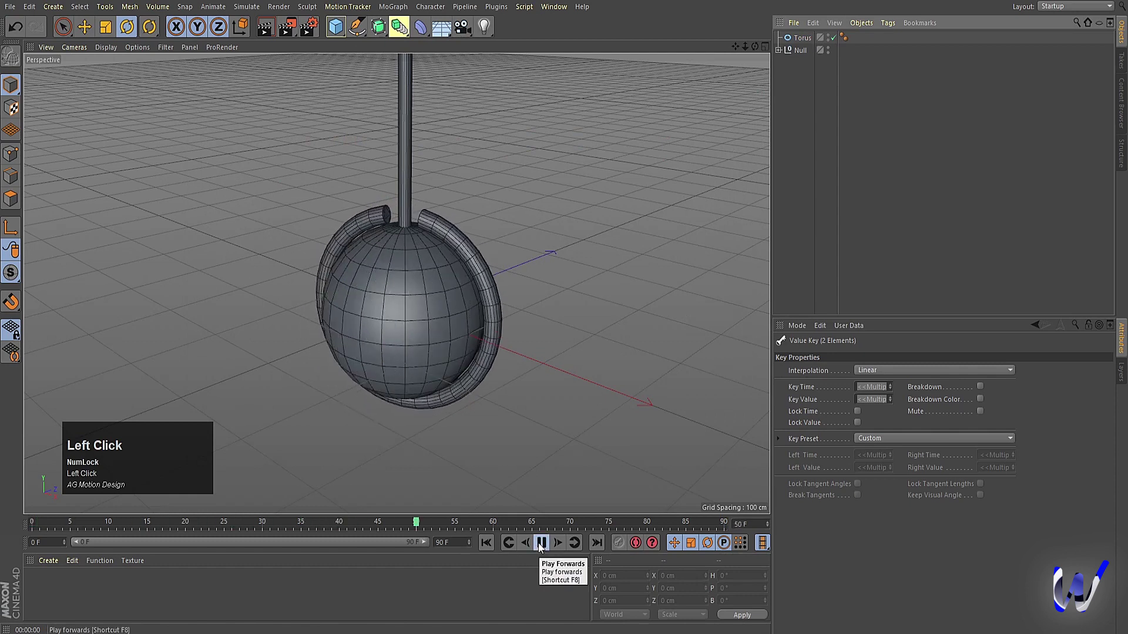
{"action": "left_click", "coordinate": [538, 546]}
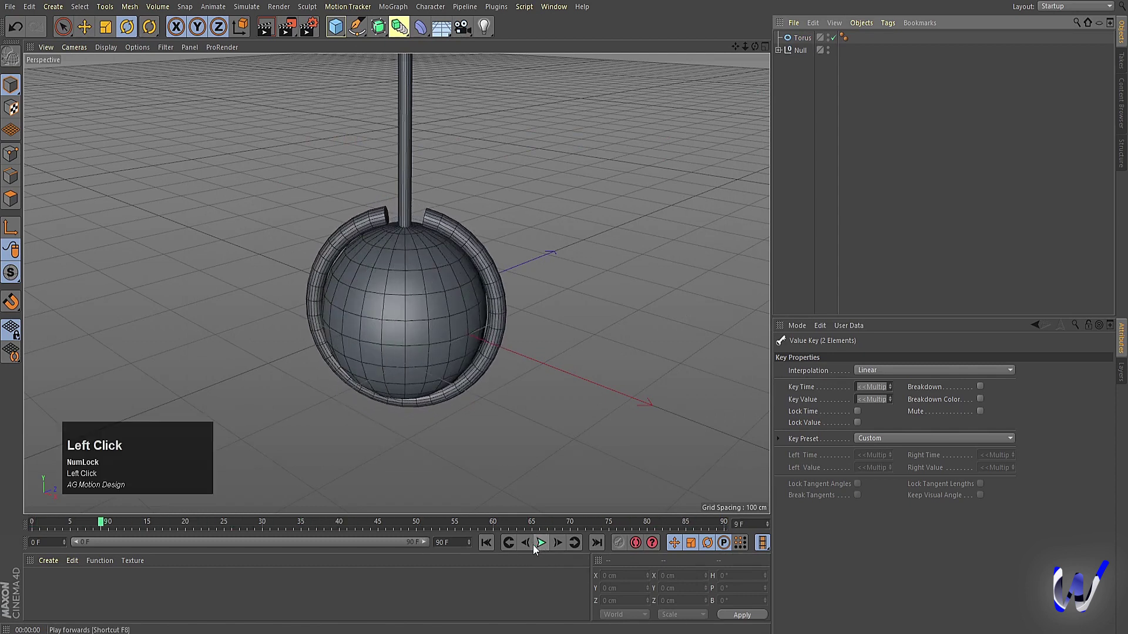
{"action": "left_click", "coordinate": [486, 543]}
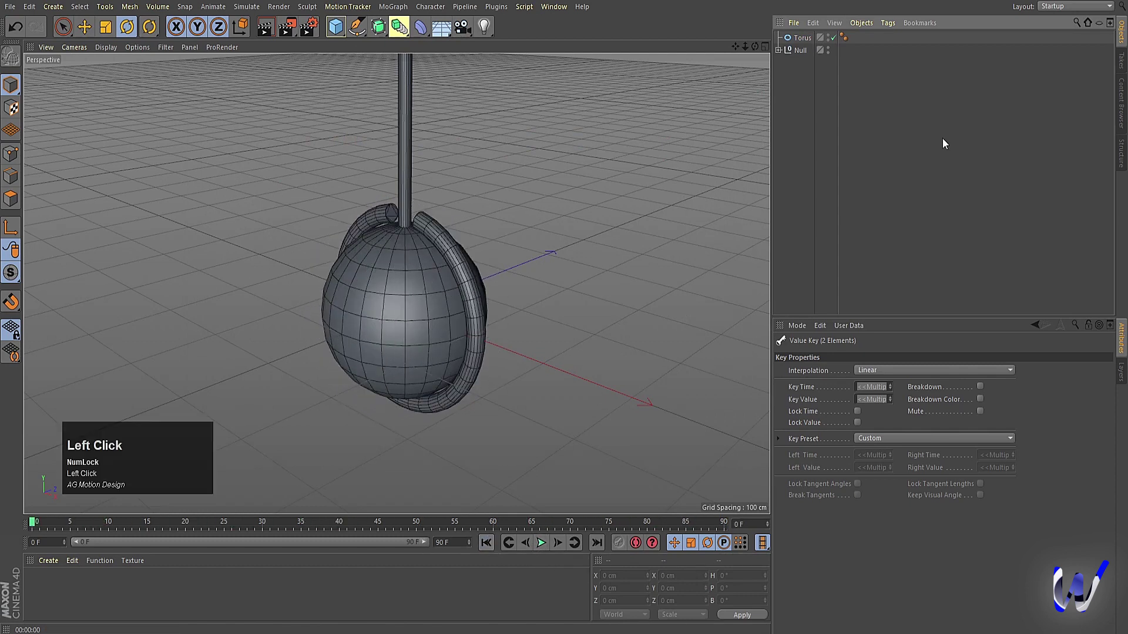
- In the front view, move only the Null's axis up to the rod's upper end, at about 847 cm in Y
{"action": "left_click", "coordinate": [802, 50]}
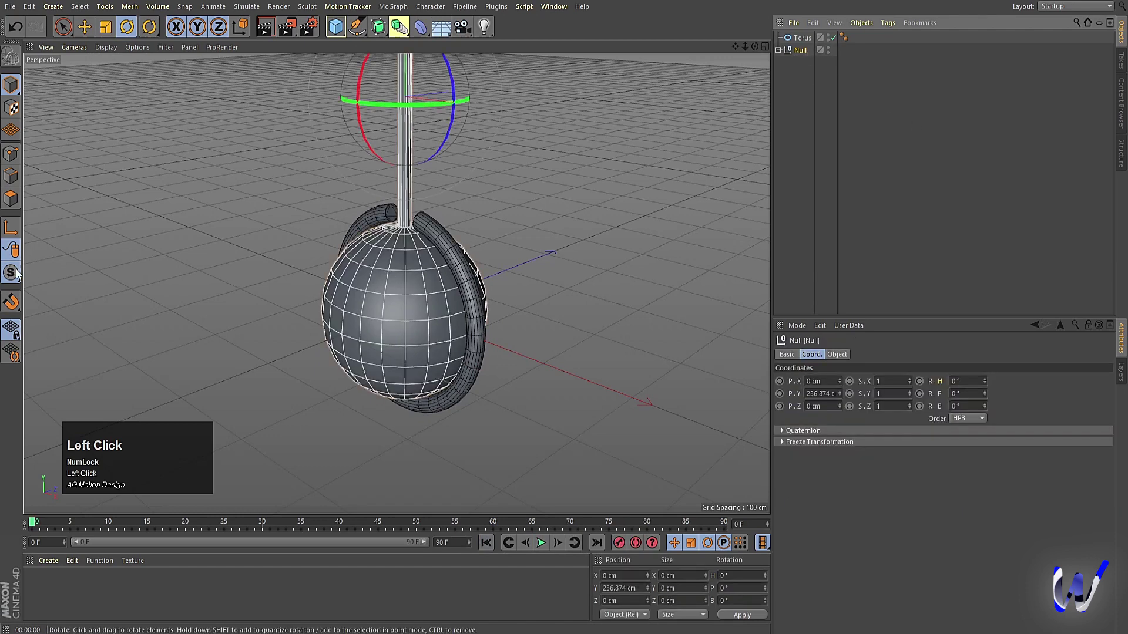
{"action": "key", "text": "l"}
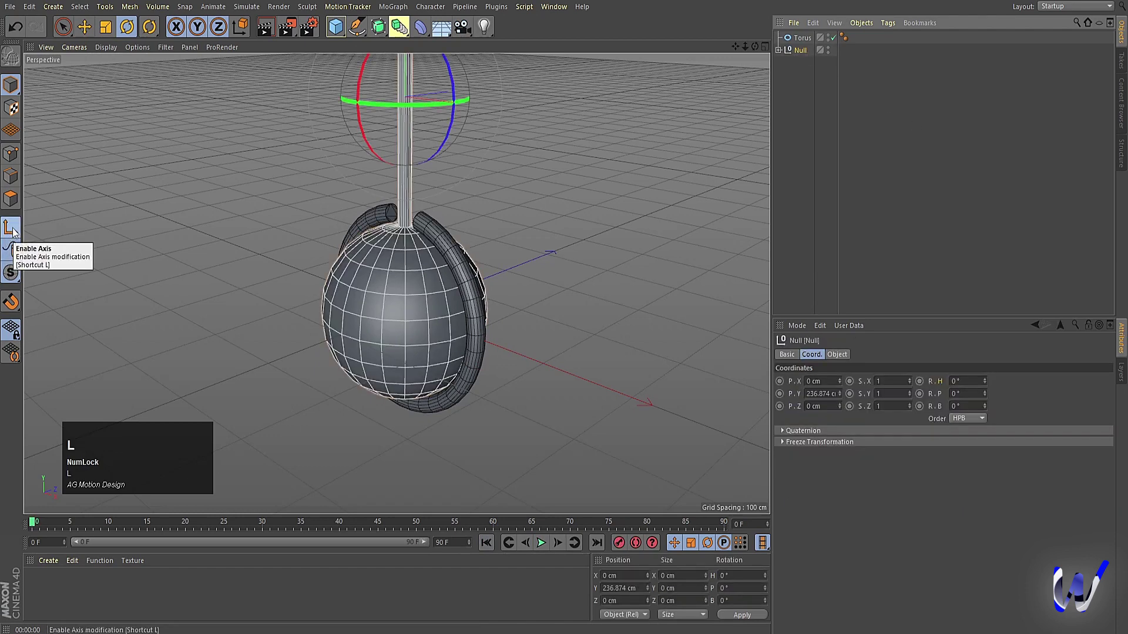
{"action": "middle_click", "coordinate": [432, 308]}
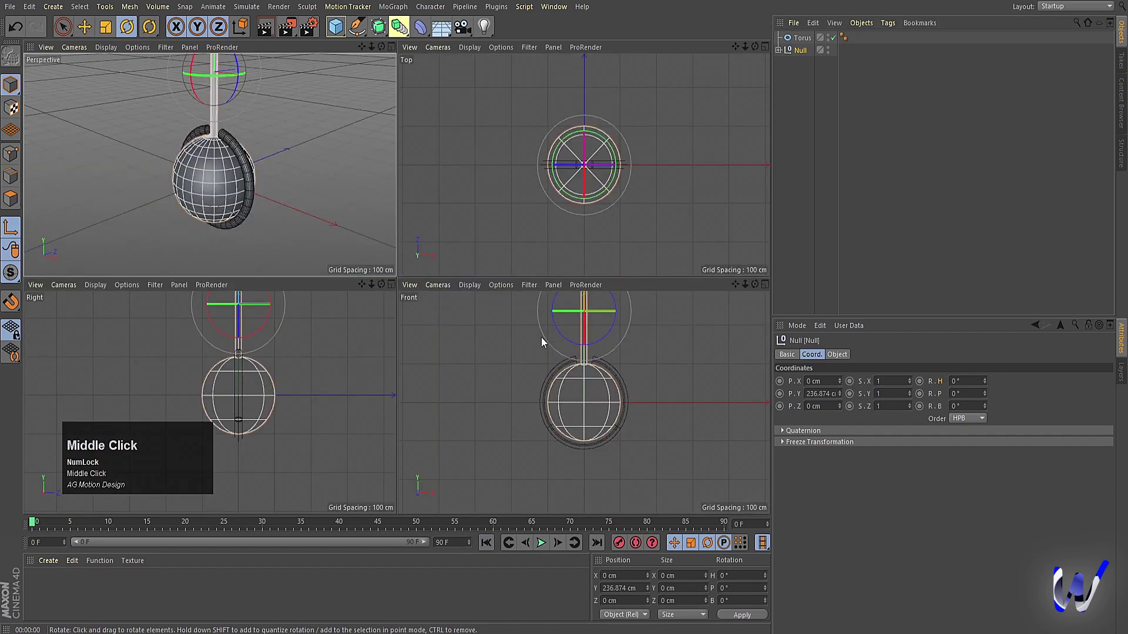
{"action": "middle_click", "coordinate": [542, 339]}
{"action": "scroll", "coordinate": [538, 339], "scroll_direction": "up", "scroll_amount": 2}
{"action": "scroll", "coordinate": [538, 339], "scroll_direction": "down", "scroll_amount": 3}
{"action": "key", "text": "e"}
{"action": "left_click_drag", "start_coordinate": [537, 245], "coordinate": [530, 353]}
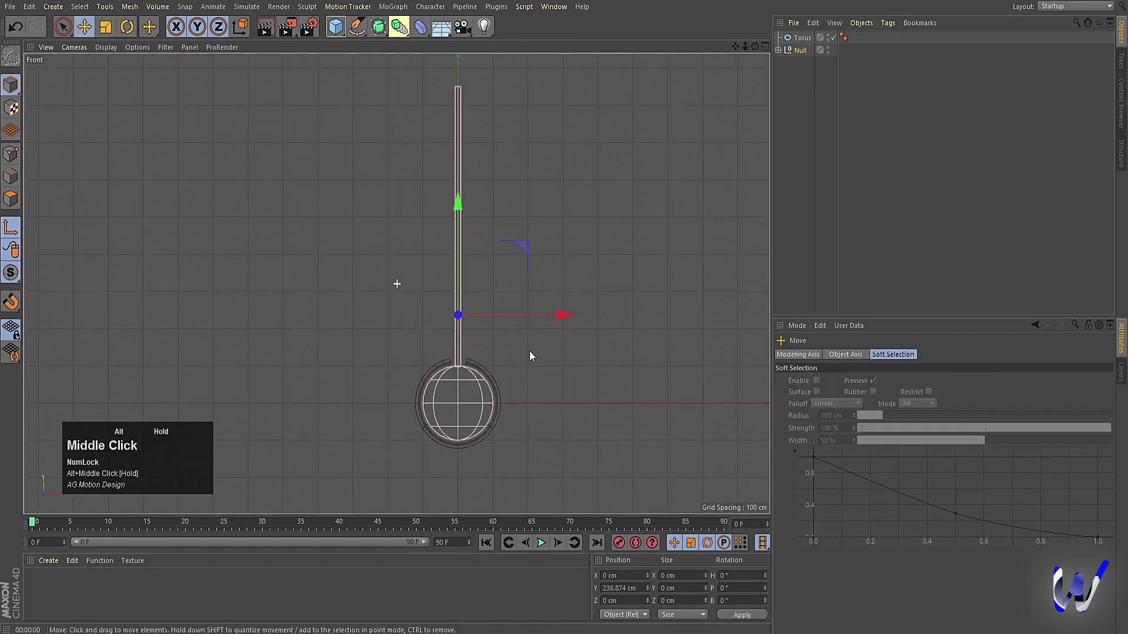
{"action": "mouse_move", "coordinate": [456, 228]}
{"action": "left_mouse_down"}
{"action": "mouse_move", "coordinate": [473, 3]}
{"action": "mouse_move", "coordinate": [460, 233]}
{"action": "left_mouse_up"}
{"action": "key", "text": "l"}
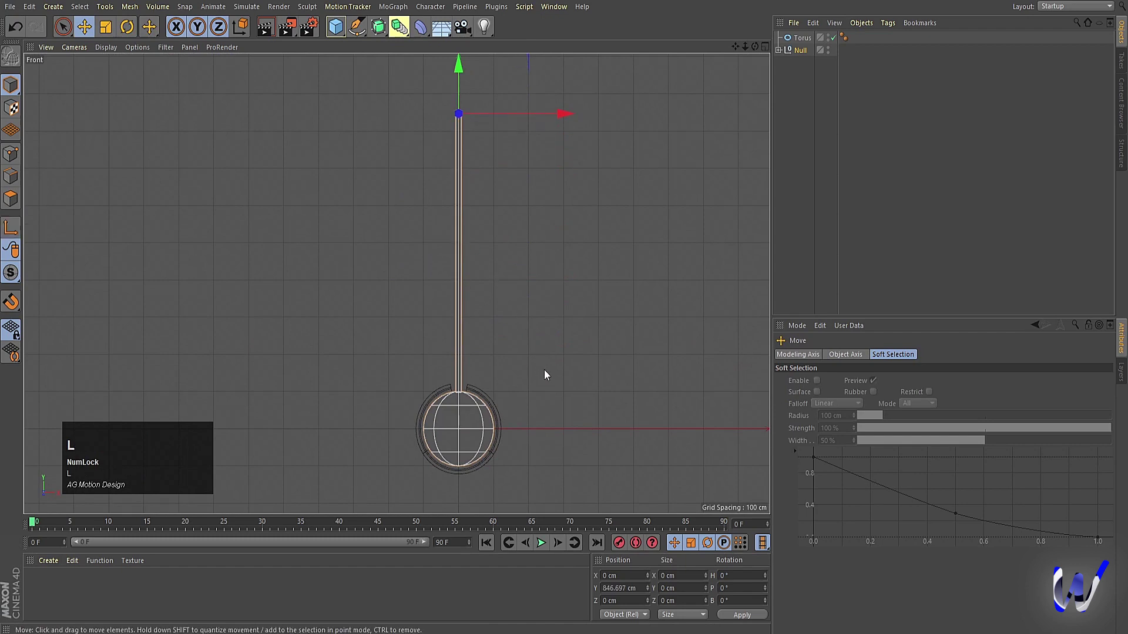
{"action": "middle_click", "coordinate": [499, 340]}
{"action": "middle_click", "coordinate": [114, 202]}
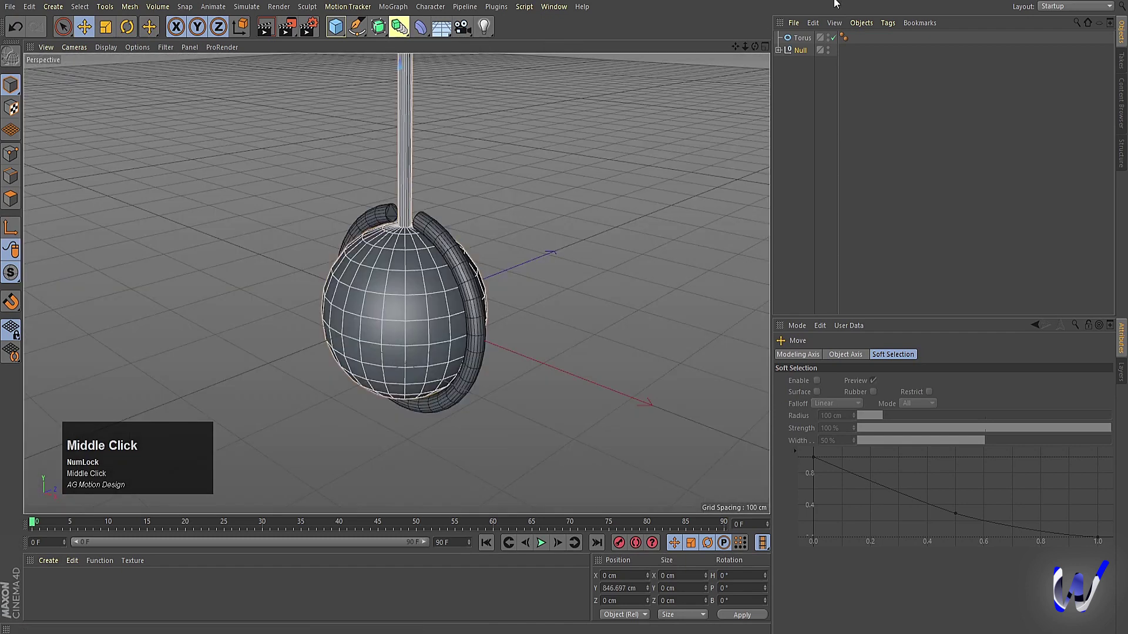
- Set the Null's bank rotation to 30° and keyframe it at frame 0
{"action": "left_click", "coordinate": [799, 54]}
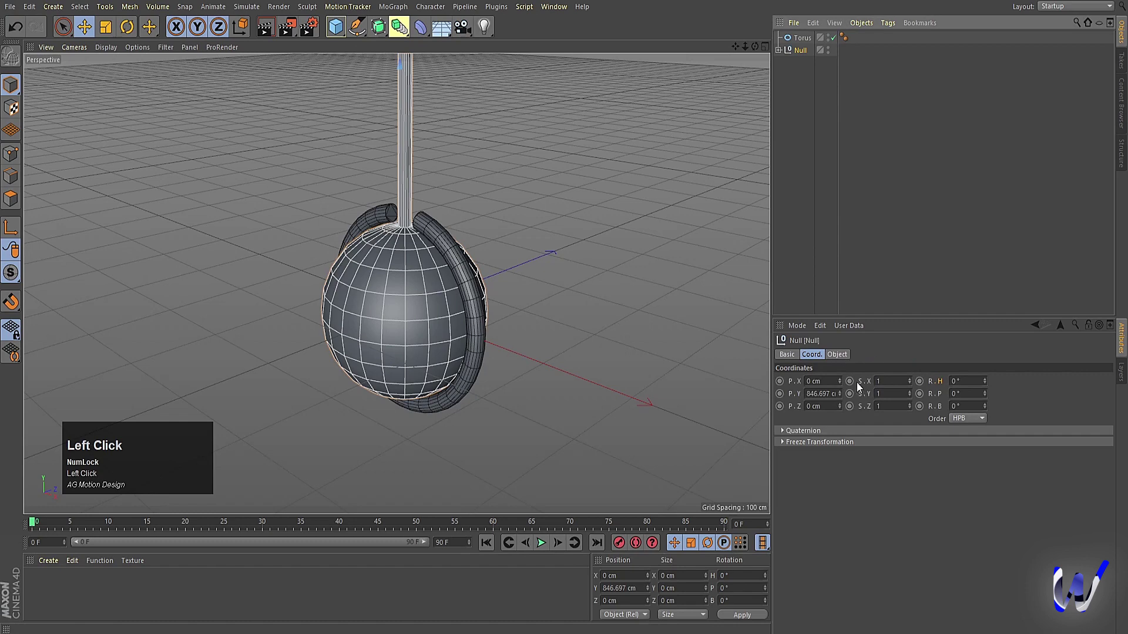
{"action": "left_click_drag", "start_coordinate": [984, 381], "coordinate": [984, 402]}
{"action": "key", "text": "ctrl+z"}
{"action": "left_click", "coordinate": [966, 406]}
{"action": "type", "text": "30"}
{"action": "key", "text": "Return"}
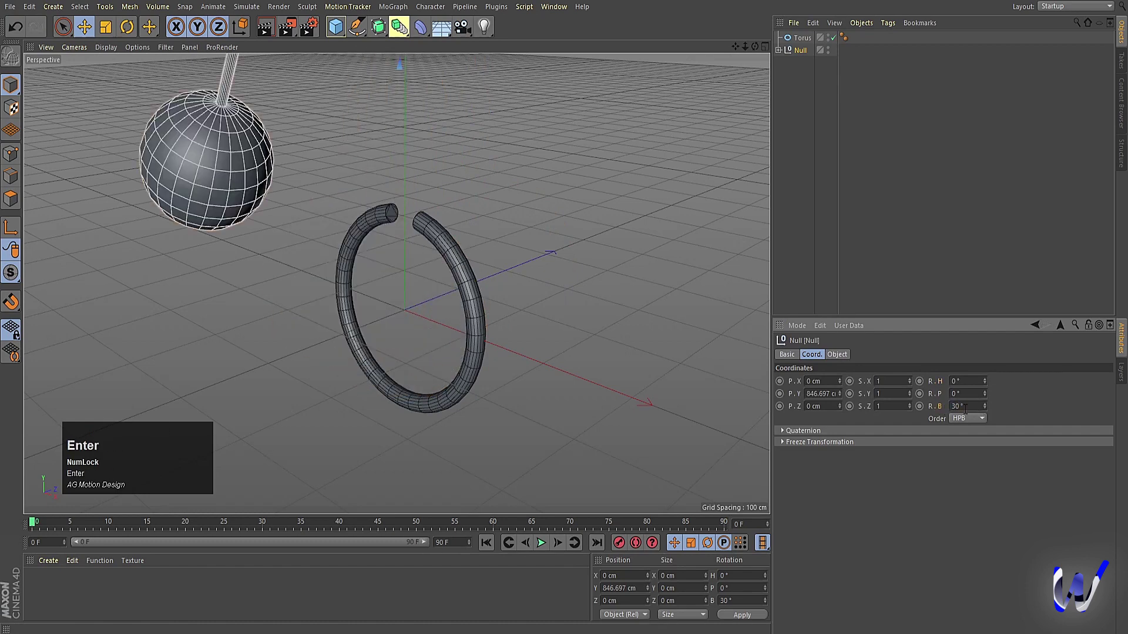
{"action": "left_click", "coordinate": [920, 407]}
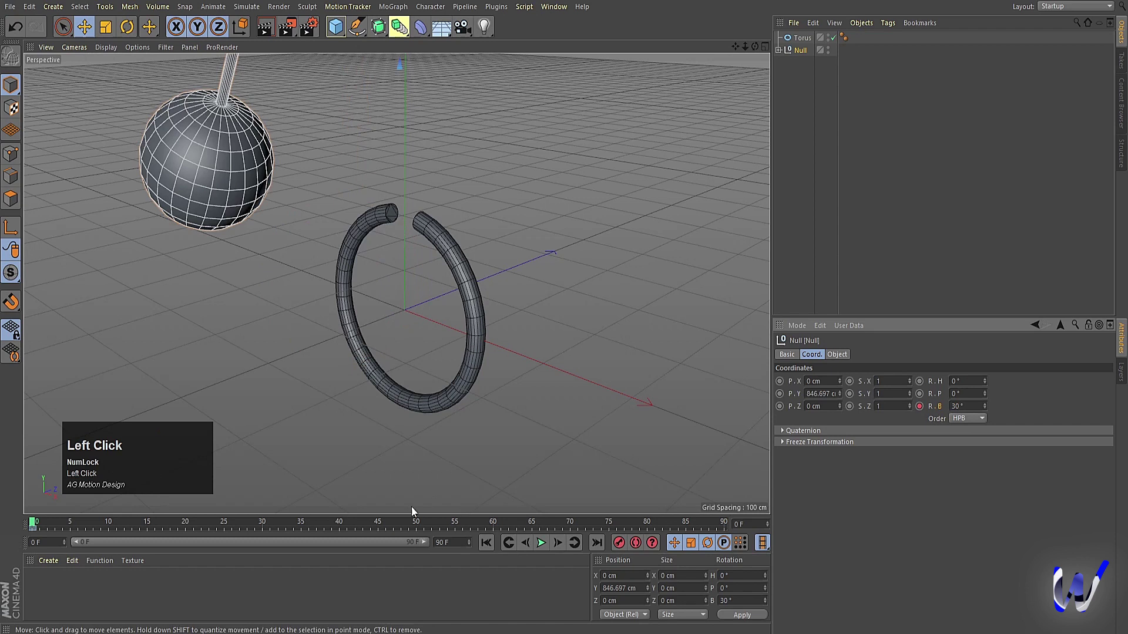
- At frame 45, set the Null's bank rotation to -30° and keyframe it
{"action": "left_click", "coordinate": [379, 523]}
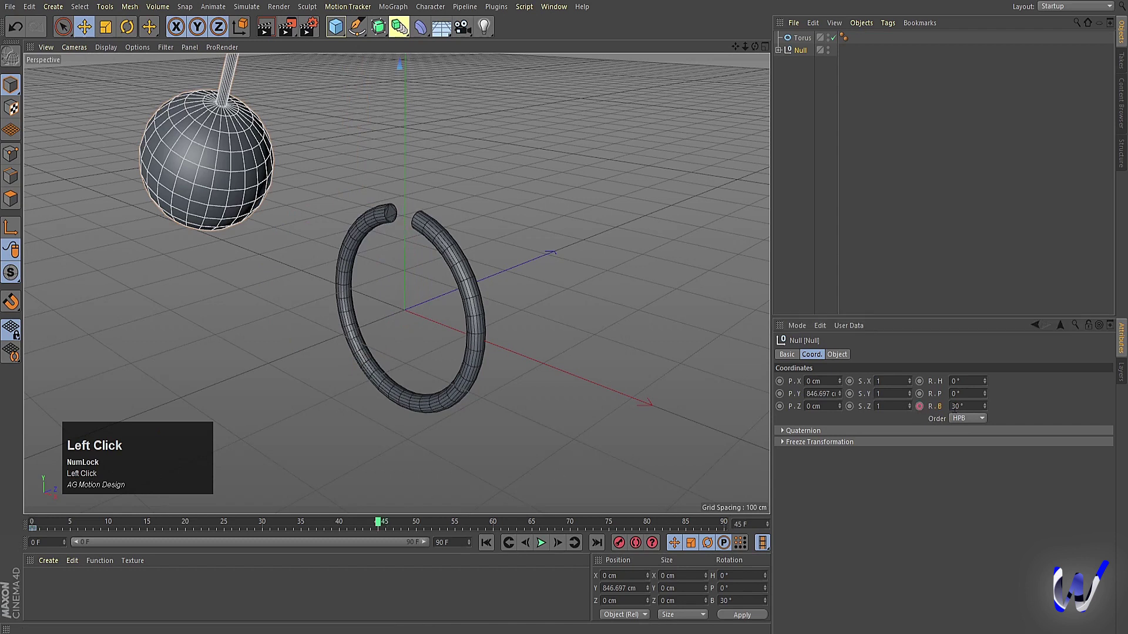
{"action": "left_click", "coordinate": [953, 406]}
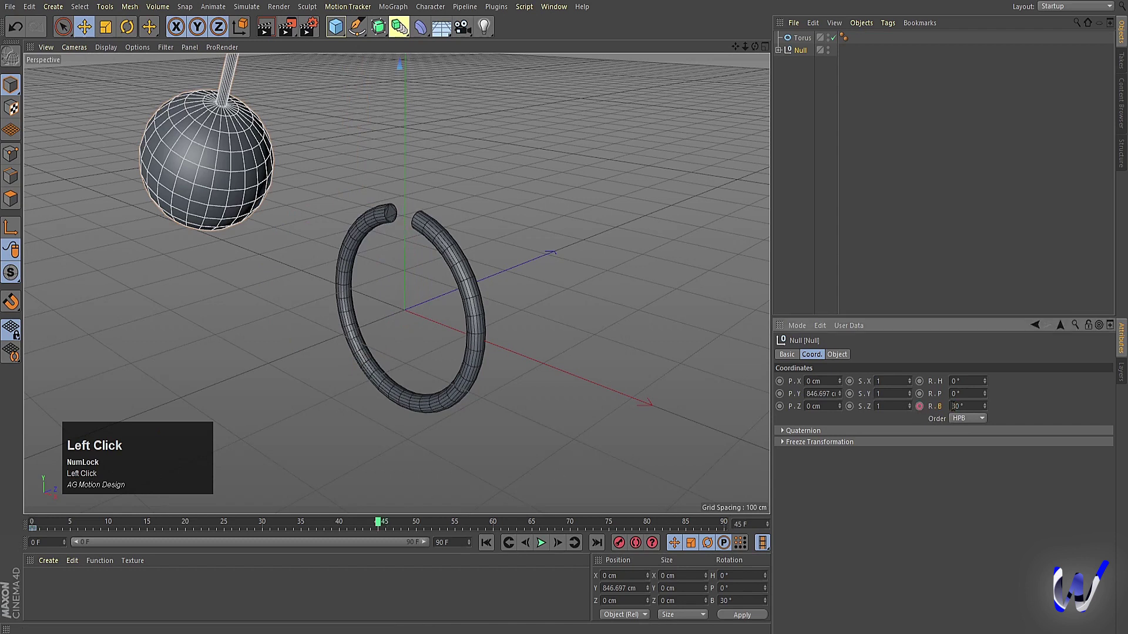
{"action": "type", "text": "-"}
{"action": "key", "text": "Return"}
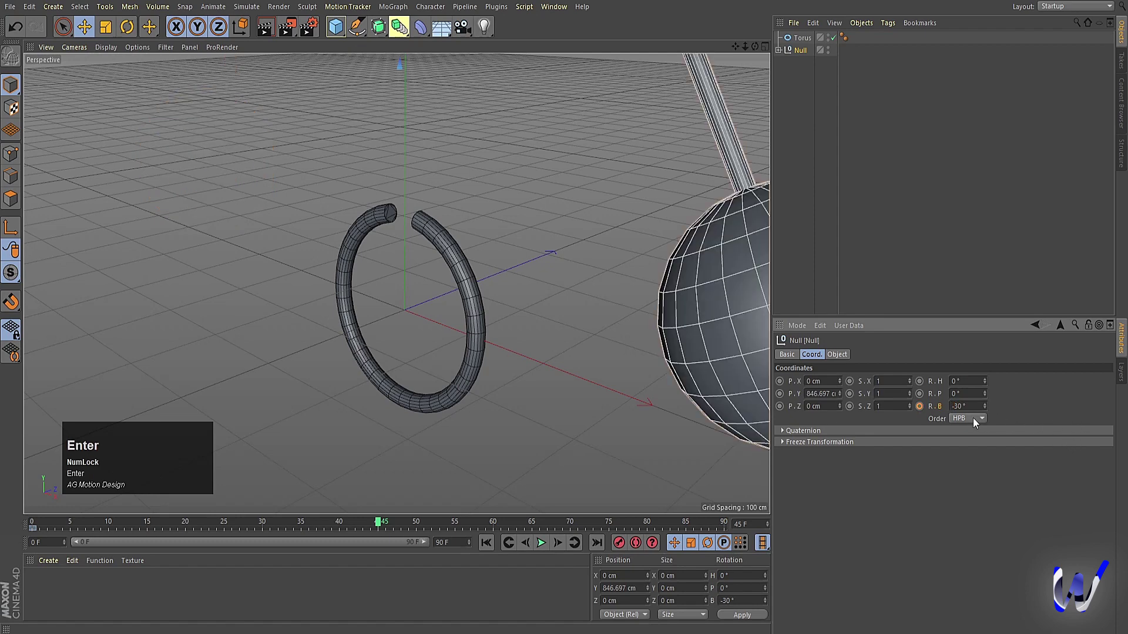
{"action": "left_click", "coordinate": [920, 406]}
- At frame 90, set the Null's bank rotation to 30° and keyframe it
{"action": "left_click", "coordinate": [722, 525]}
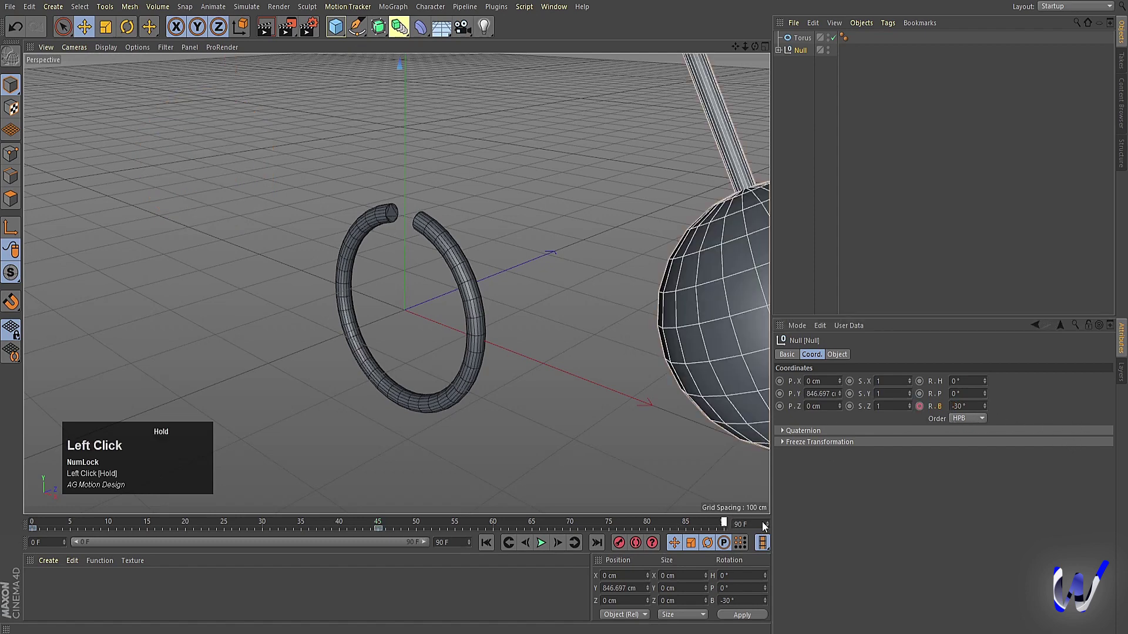
{"action": "left_click", "coordinate": [960, 406]}
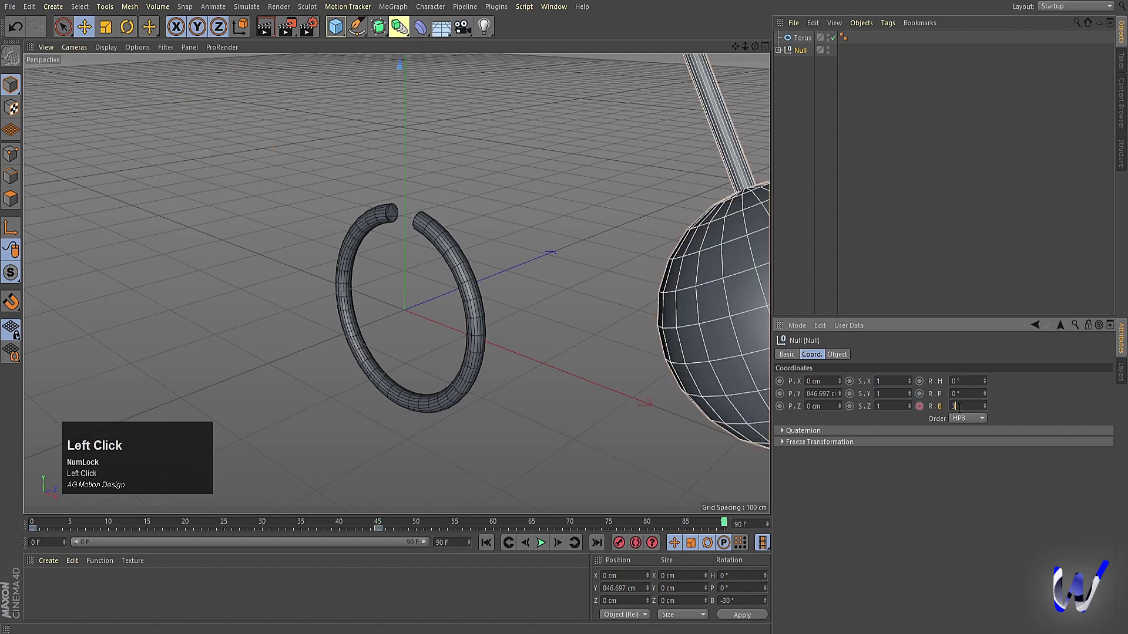
{"action": "type", "text": "30"}
{"action": "key", "text": "Return"}
{"action": "left_click", "coordinate": [919, 406]}
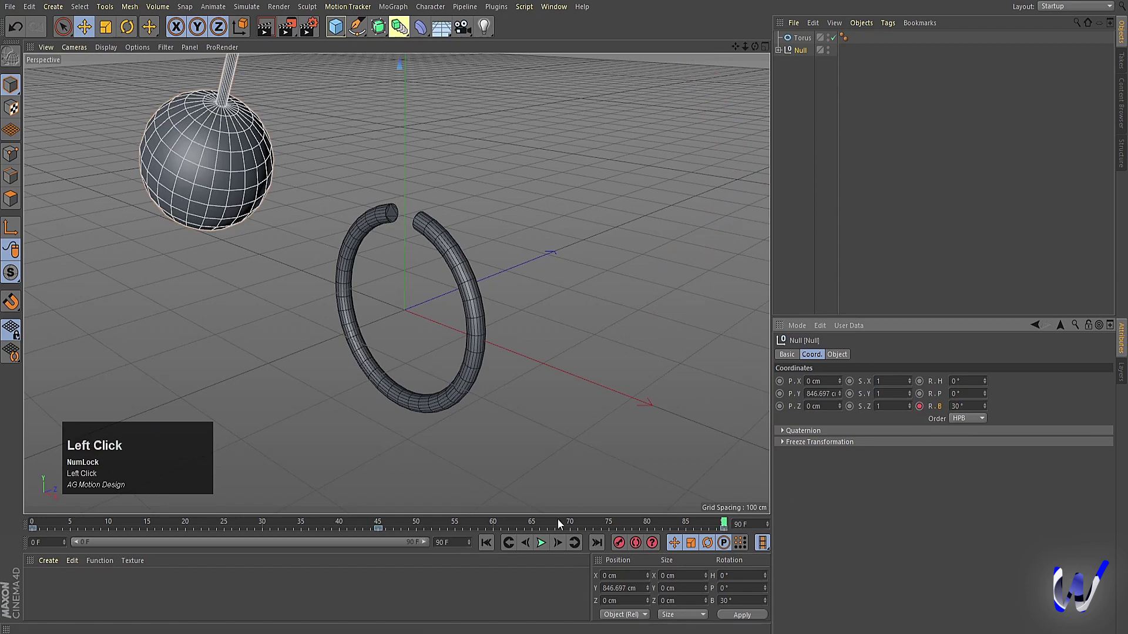
- Play the pendulum's swing, stop it and return to the first frame
{"action": "left_click", "coordinate": [543, 542]}
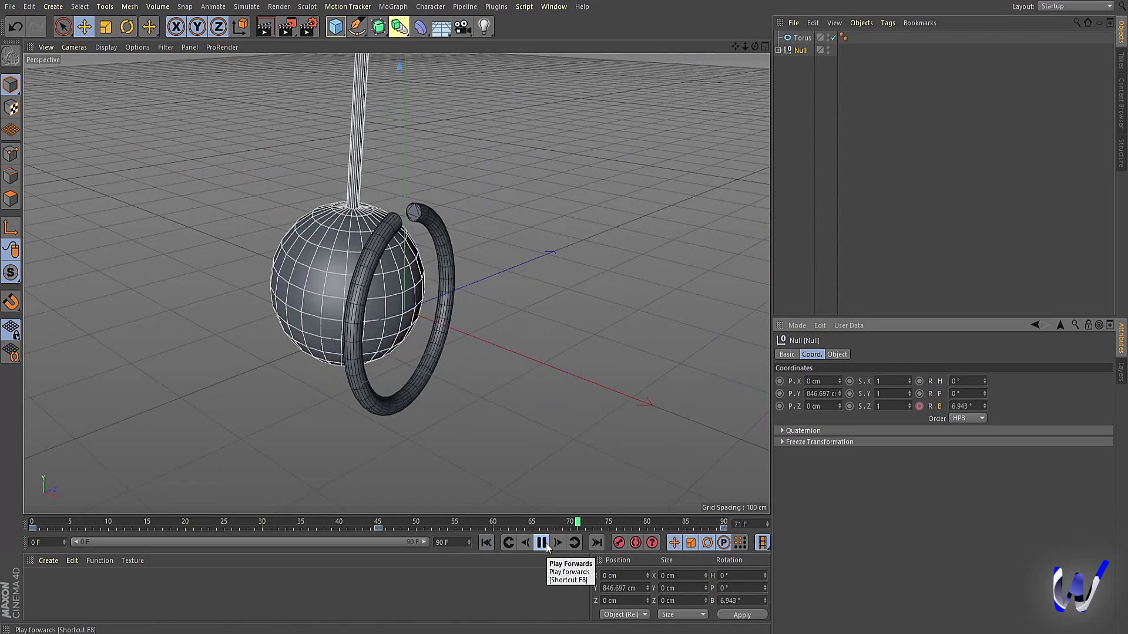
{"action": "left_click", "coordinate": [545, 543]}
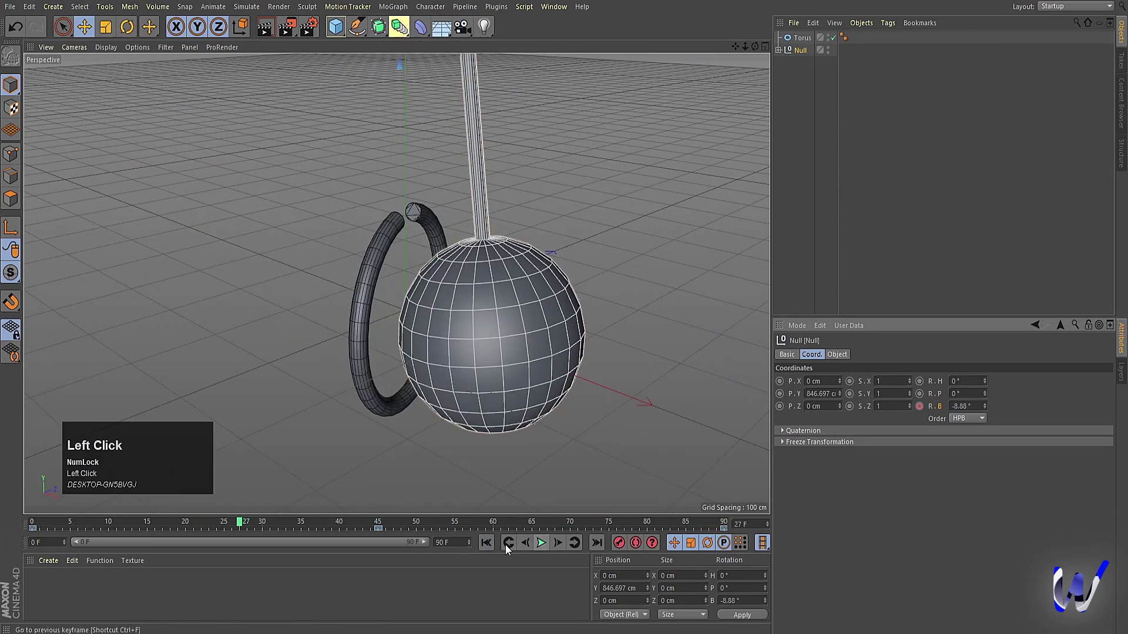
{"action": "left_click", "coordinate": [486, 543]}
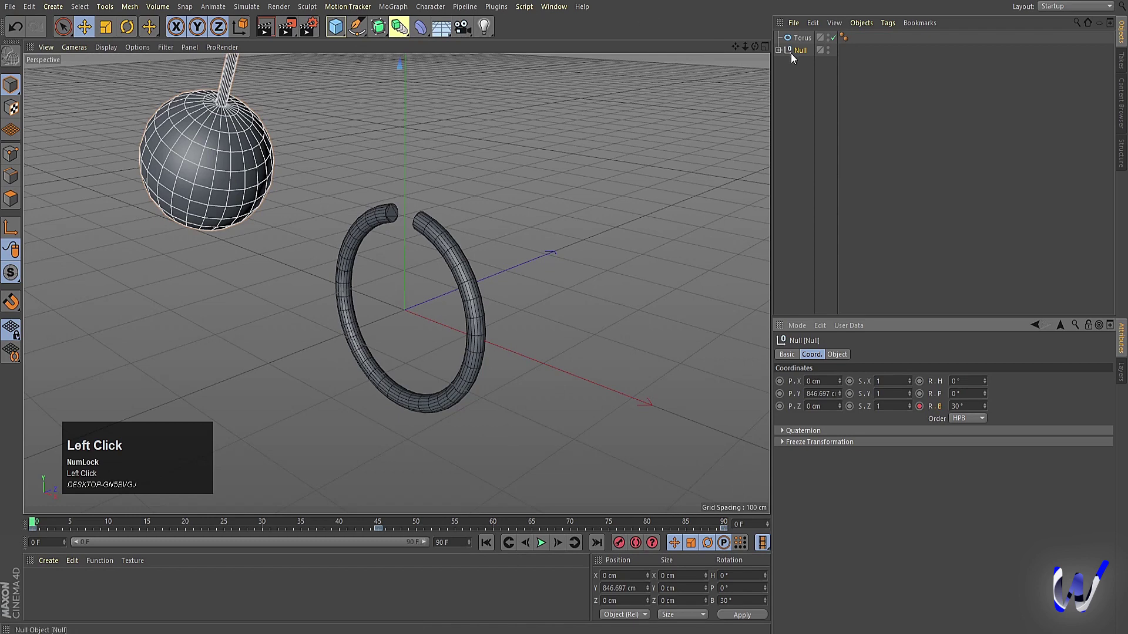
- Add the Null to the Timeline's dope sheet, select its keys and minimize the Timeline
{"action": "left_click", "coordinate": [553, 7]}
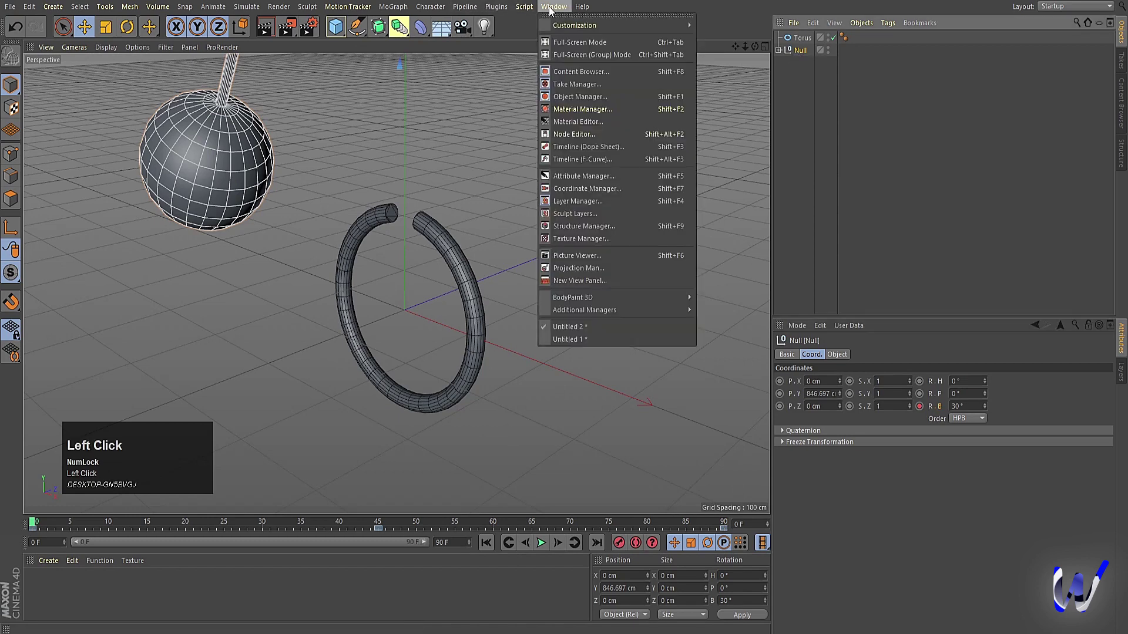
{"action": "left_click", "coordinate": [583, 146]}
{"action": "left_click_drag", "start_coordinate": [691, 143], "coordinate": [467, 166]}
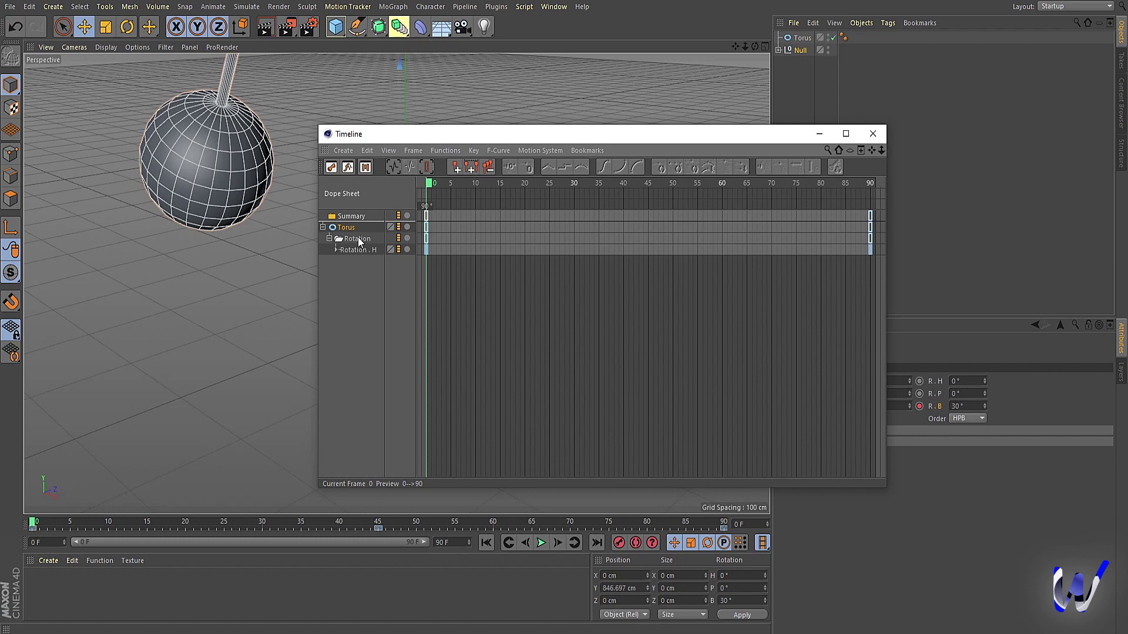
{"action": "left_click_drag", "start_coordinate": [799, 52], "coordinate": [356, 288]}
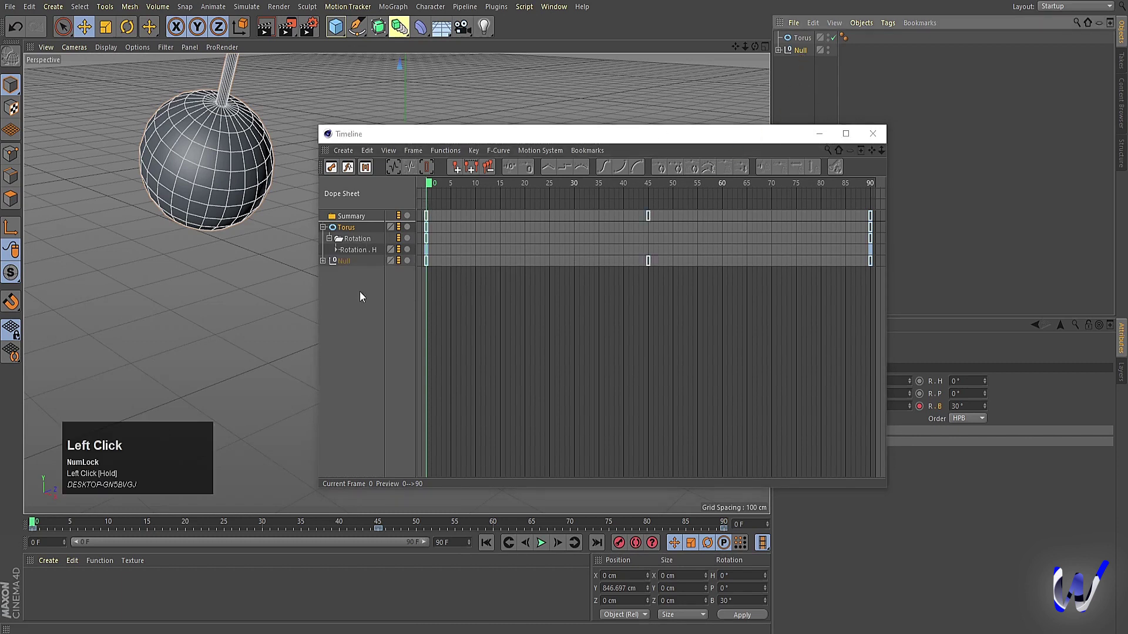
{"action": "left_click", "coordinate": [351, 262]}
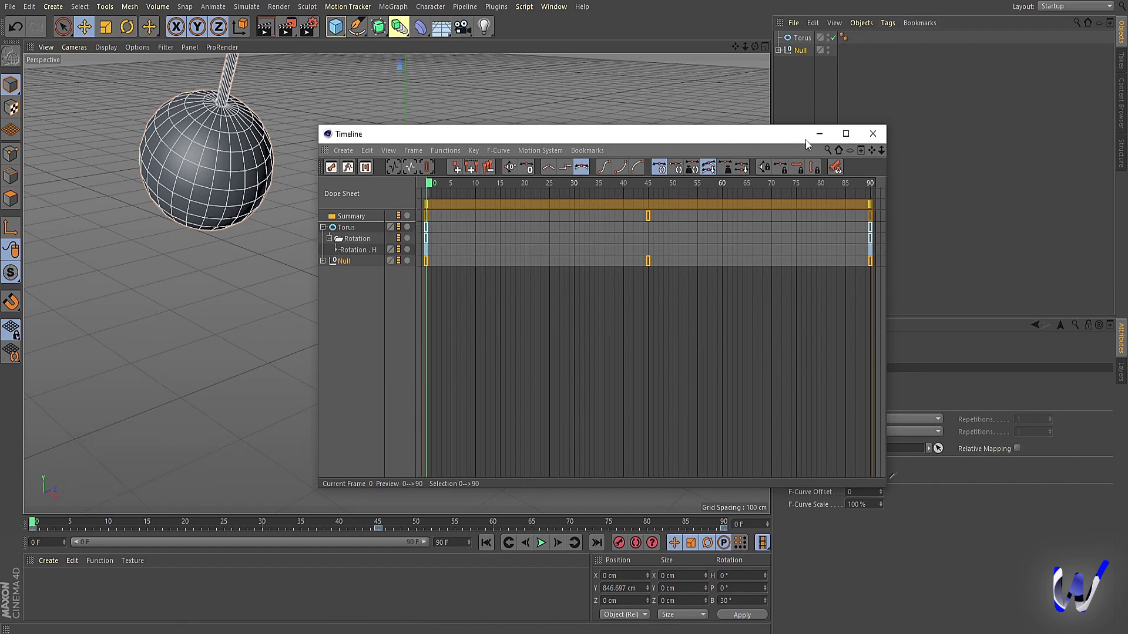
{"action": "left_click", "coordinate": [819, 134]}
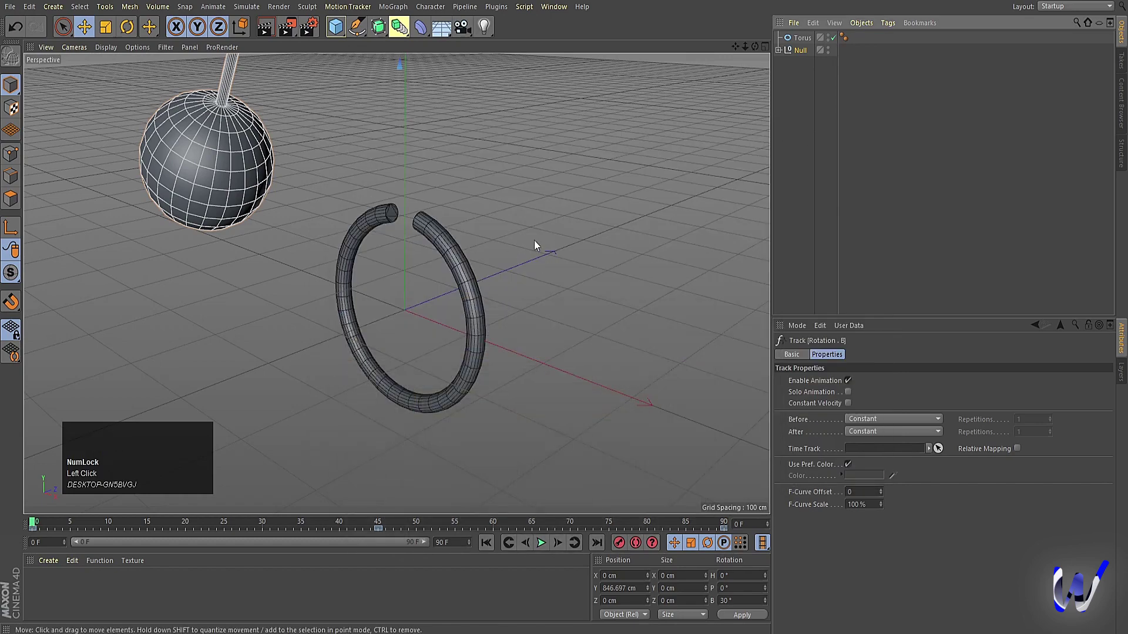
{"action": "left_click", "coordinate": [403, 631]}
{"action": "left_click", "coordinate": [470, 561]}
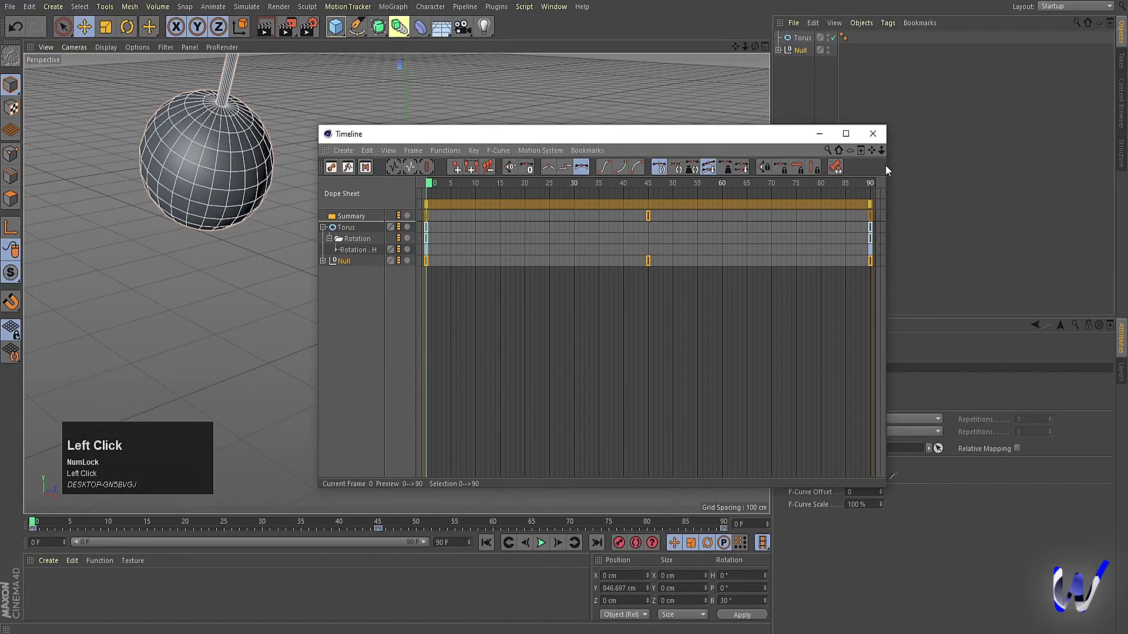
{"action": "left_click", "coordinate": [819, 134]}
- Duplicate the Null and set the copy's heading rotation to 90°
{"action": "left_click", "coordinate": [799, 52]}
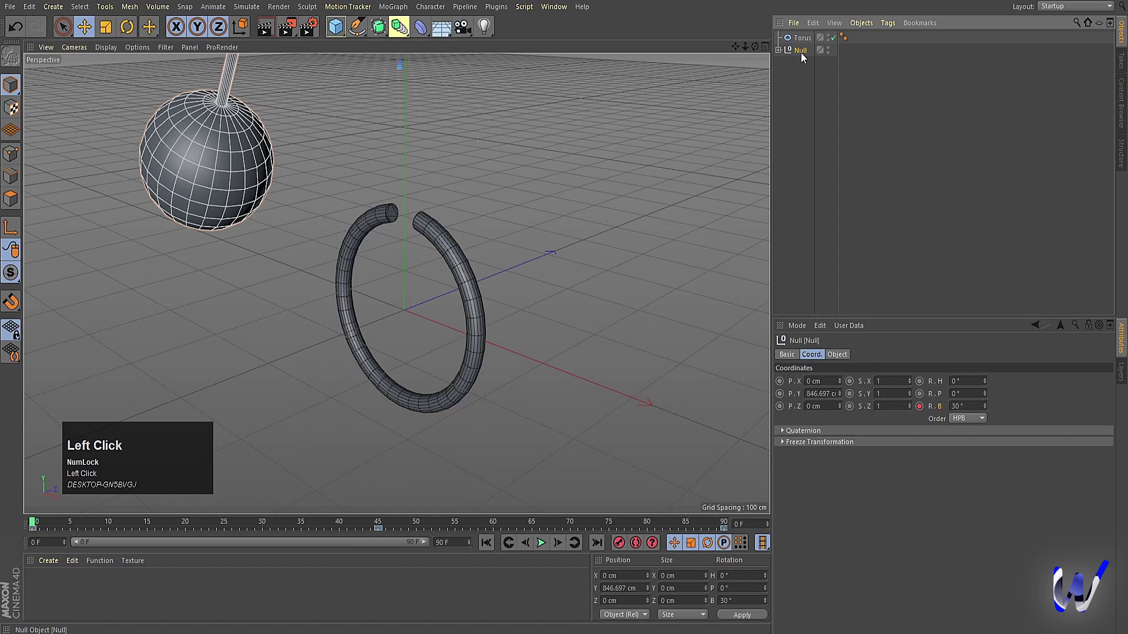
{"action": "left_click_drag", "start_coordinate": [802, 51], "coordinate": [806, 79], "text": "ctrl"}
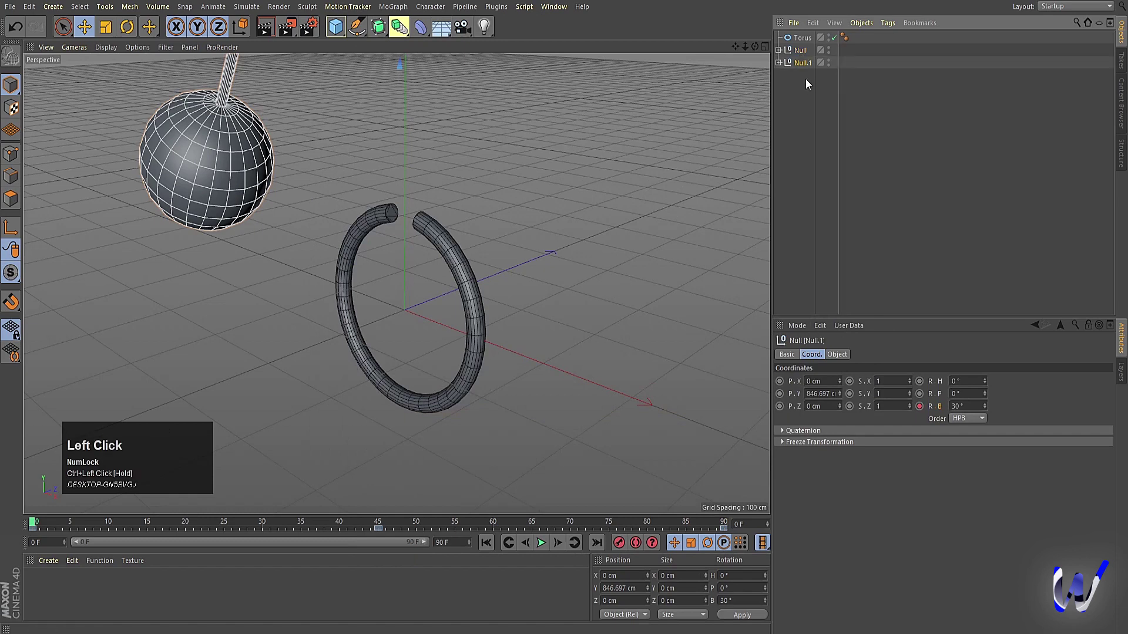
{"action": "left_click_drag", "start_coordinate": [987, 381], "coordinate": [979, 376]}
{"action": "left_click", "coordinate": [978, 380]}
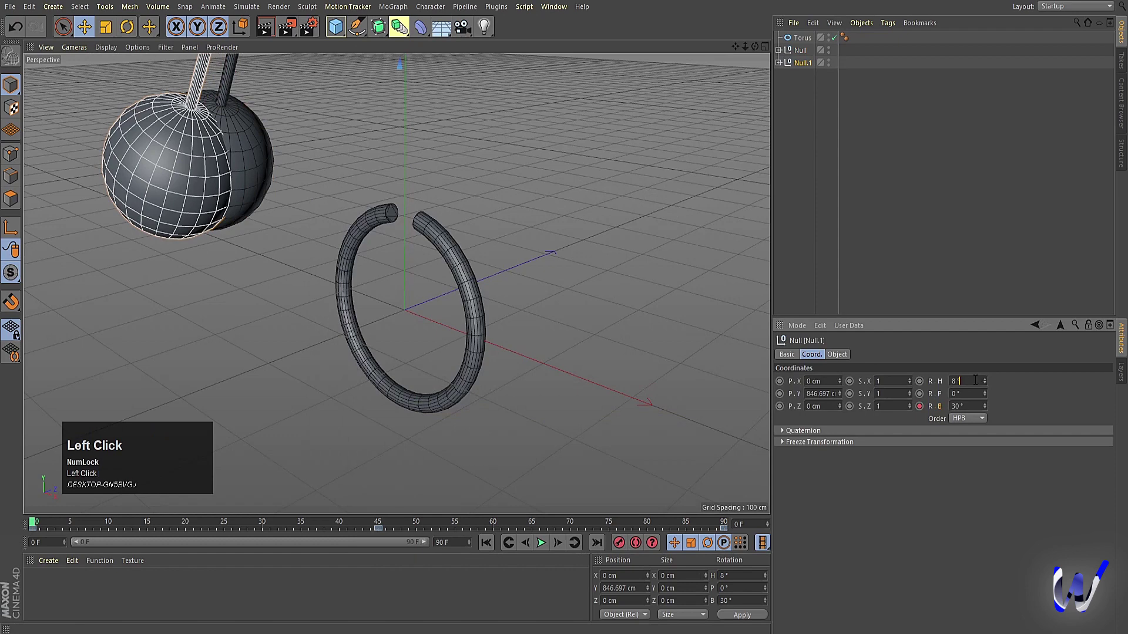
{"action": "double_click", "coordinate": [975, 381]}
{"action": "type", "text": "30"}
{"action": "key", "text": "Return"}
{"action": "double_click", "coordinate": [975, 381]}
{"action": "type", "text": "90"}
{"action": "key", "text": "Return"}
- Orbit around both pendulums, play their swing, stop it and return to the first frame
{"action": "middle_click", "coordinate": [441, 319]}
{"action": "middle_click", "coordinate": [510, 259]}
{"action": "scroll", "coordinate": [538, 295], "scroll_direction": "down", "scroll_amount": 3}
{"action": "scroll", "coordinate": [539, 297], "scroll_direction": "up", "scroll_amount": 3}
{"action": "middle_click", "coordinate": [502, 270]}
{"action": "middle_click", "coordinate": [283, 192]}
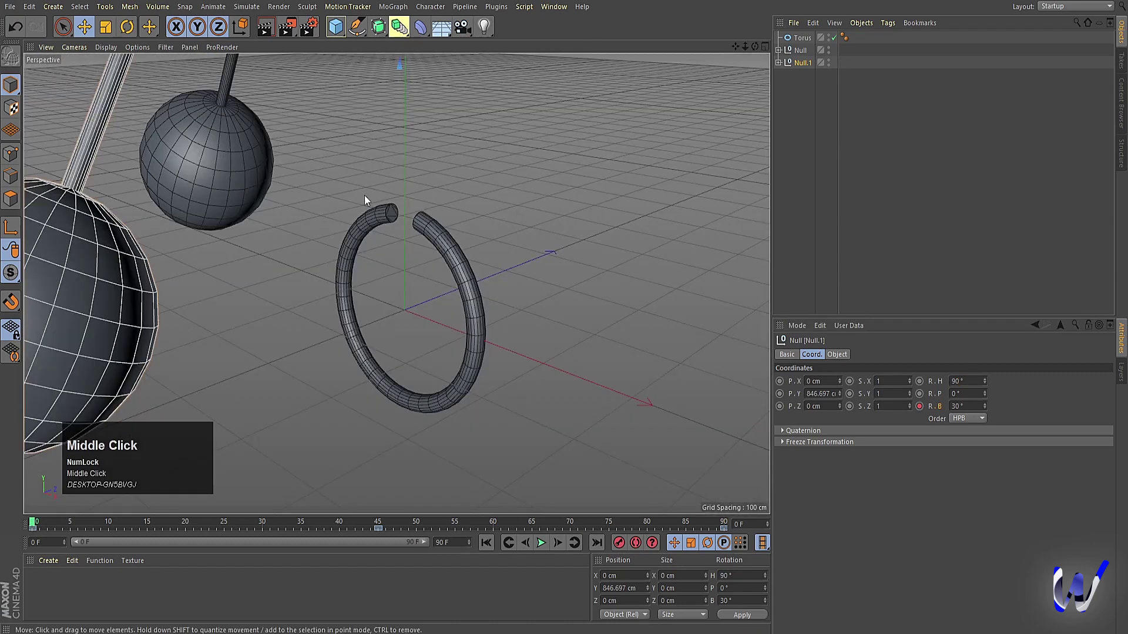
{"action": "scroll", "coordinate": [534, 270], "scroll_direction": "down", "scroll_amount": 3}
{"action": "left_click", "coordinate": [542, 546]}
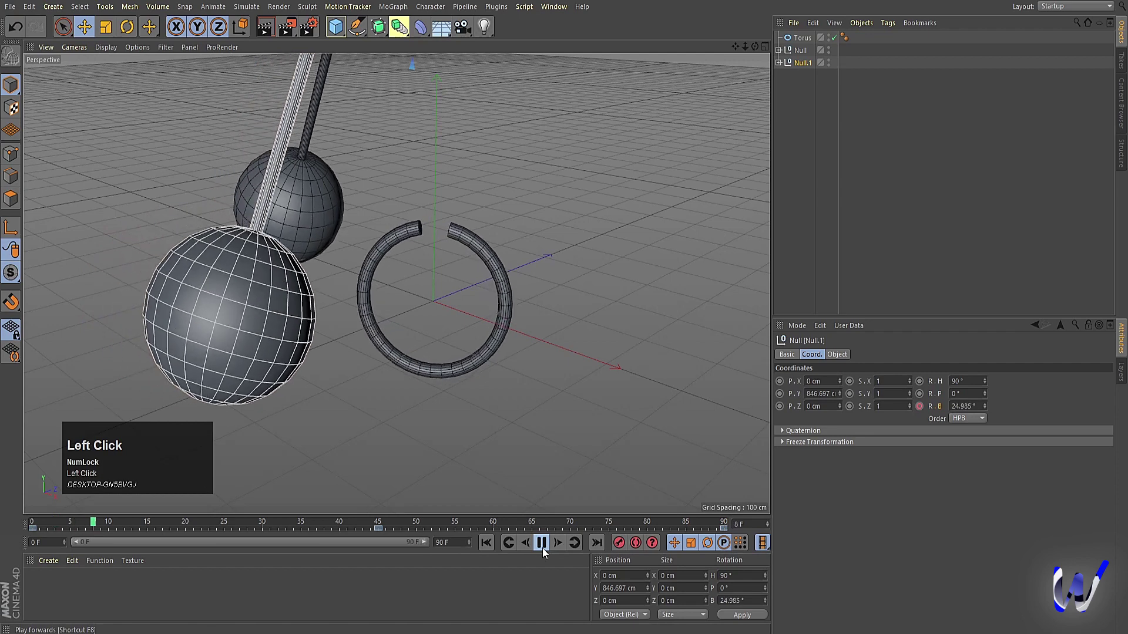
{"action": "left_click", "coordinate": [541, 546]}
{"action": "left_click", "coordinate": [480, 546]}
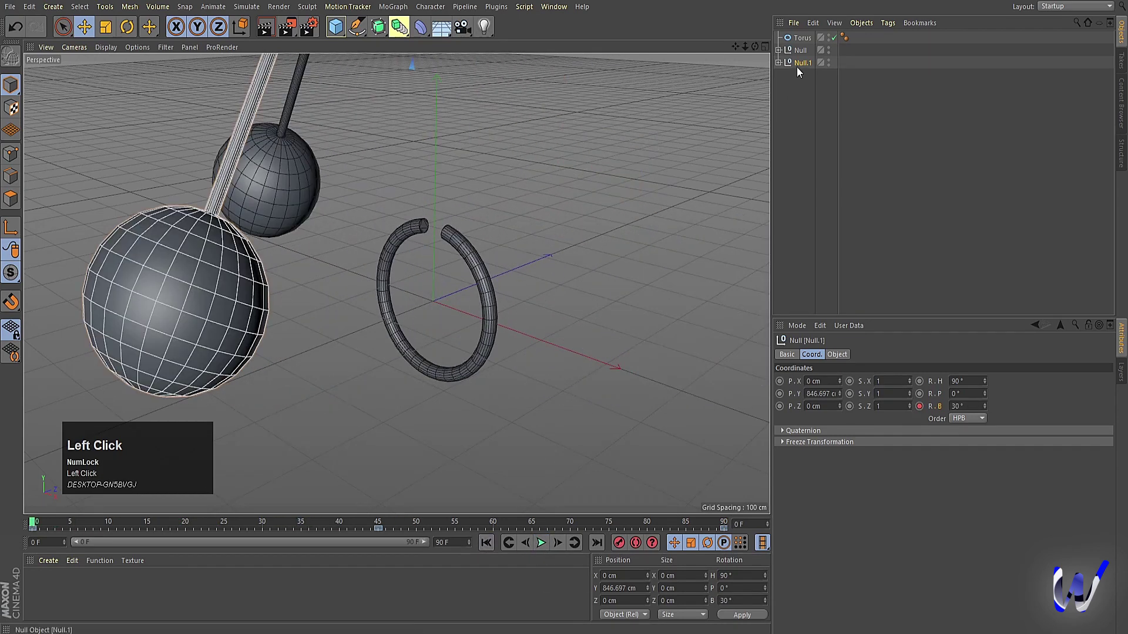
- Delete the duplicated Null, select the original Null, check its keys in the Timeline and put the Timeline away
{"action": "key", "text": "Delete"}
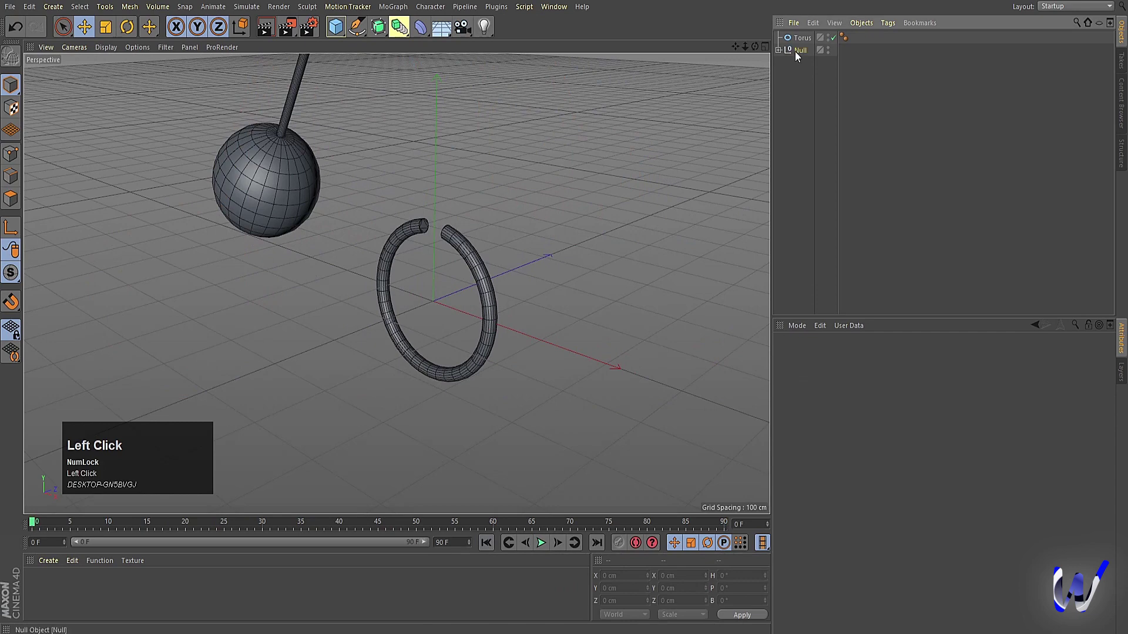
{"action": "left_click", "coordinate": [796, 51]}
{"action": "mouse_move", "coordinate": [329, 631]}
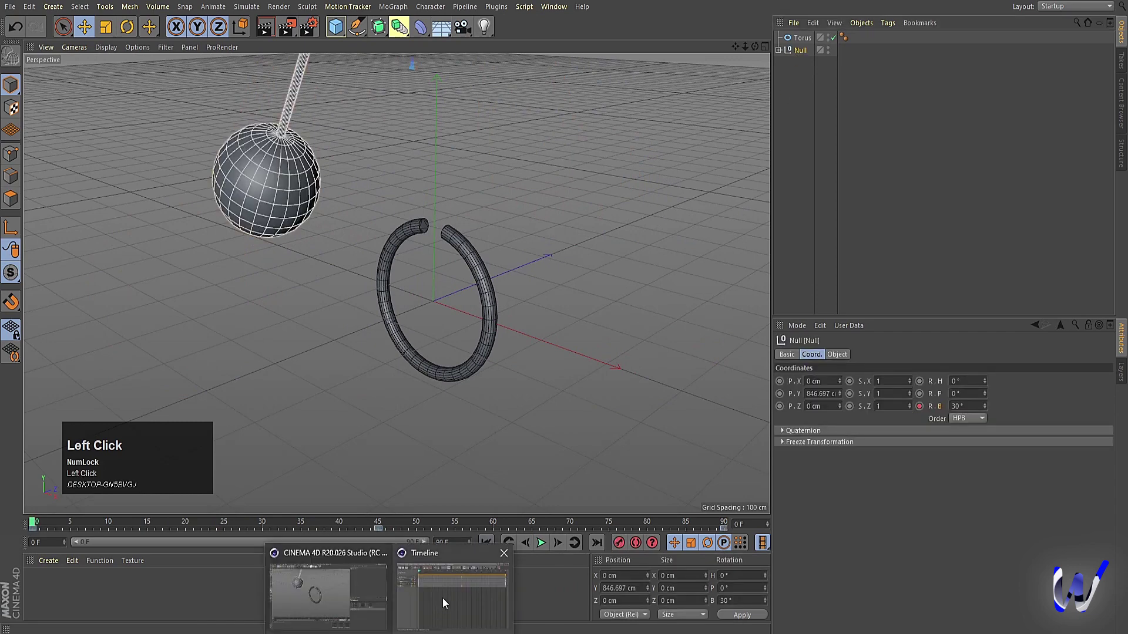
{"action": "left_click", "coordinate": [444, 602]}
{"action": "left_click_drag", "start_coordinate": [512, 136], "coordinate": [441, 128]}
{"action": "left_click", "coordinate": [283, 260]}
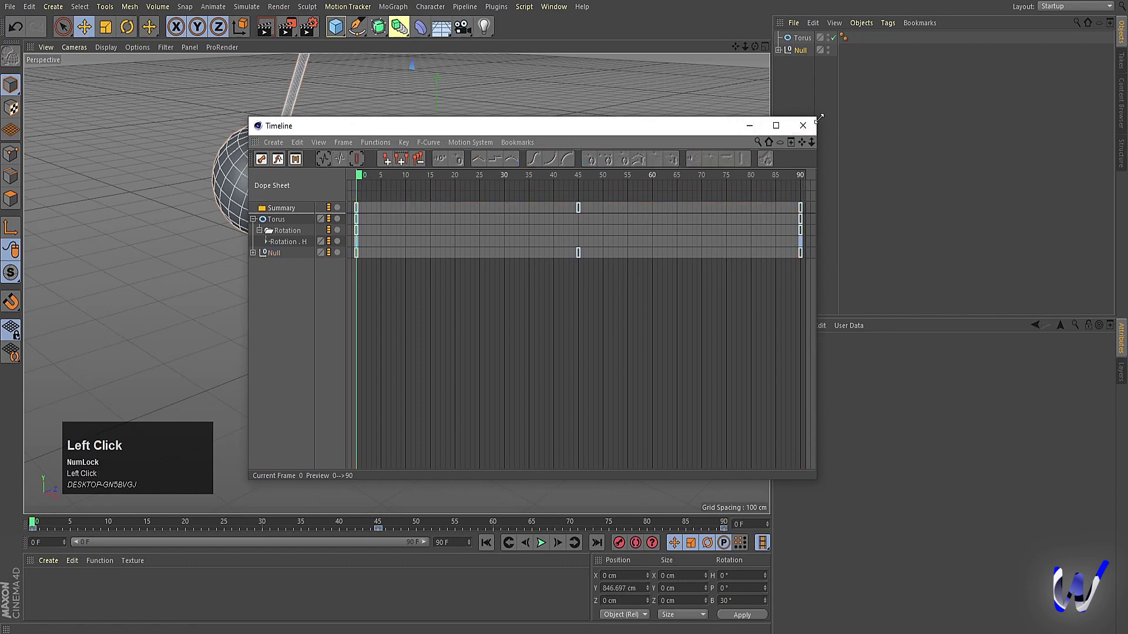
{"action": "left_click_drag", "start_coordinate": [534, 126], "coordinate": [489, 125]}
{"action": "left_click", "coordinate": [756, 127]}
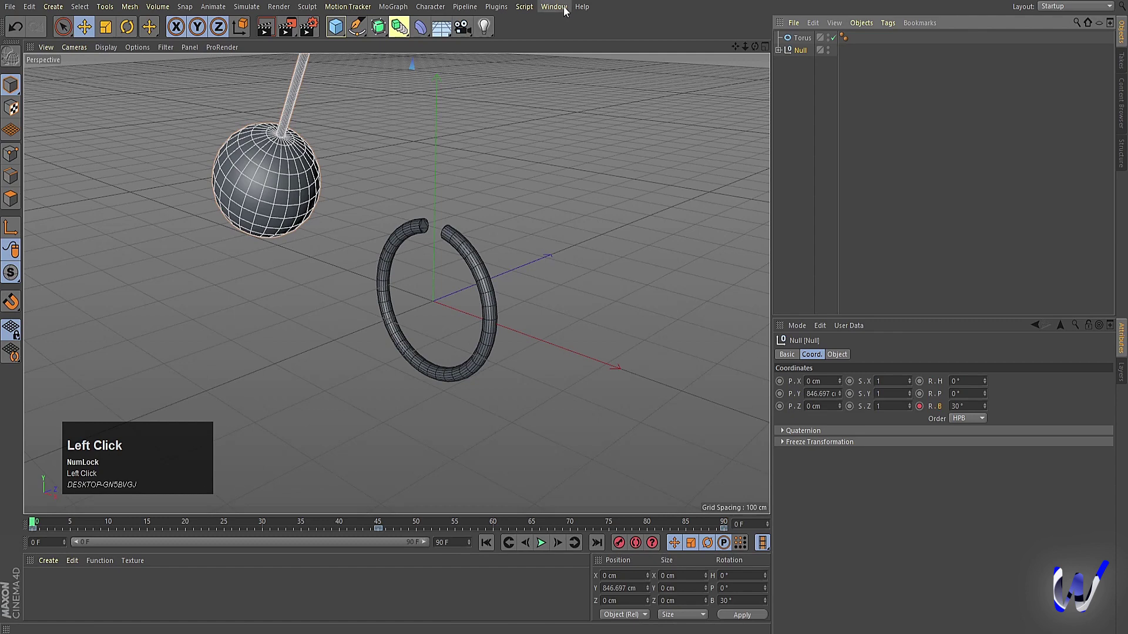
- Open the Timeline's dope sheet, expand the Null and select its Rotation track
{"action": "left_click", "coordinate": [564, 8]}
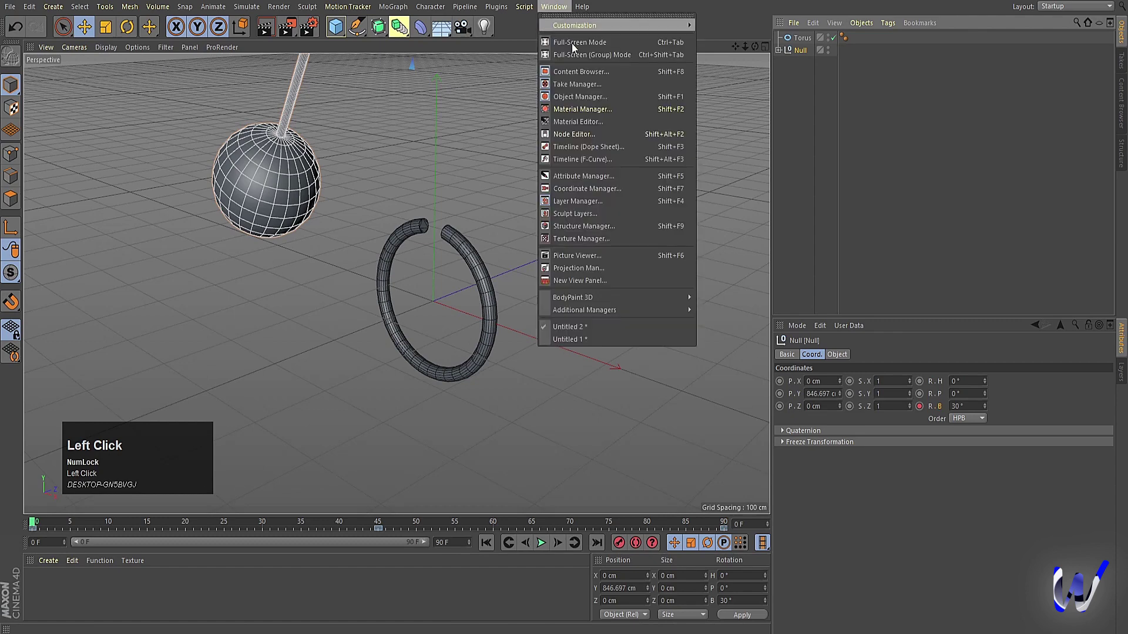
{"action": "left_click", "coordinate": [580, 146]}
{"action": "left_click_drag", "start_coordinate": [706, 141], "coordinate": [414, 127]}
{"action": "left_click", "coordinate": [273, 249]}
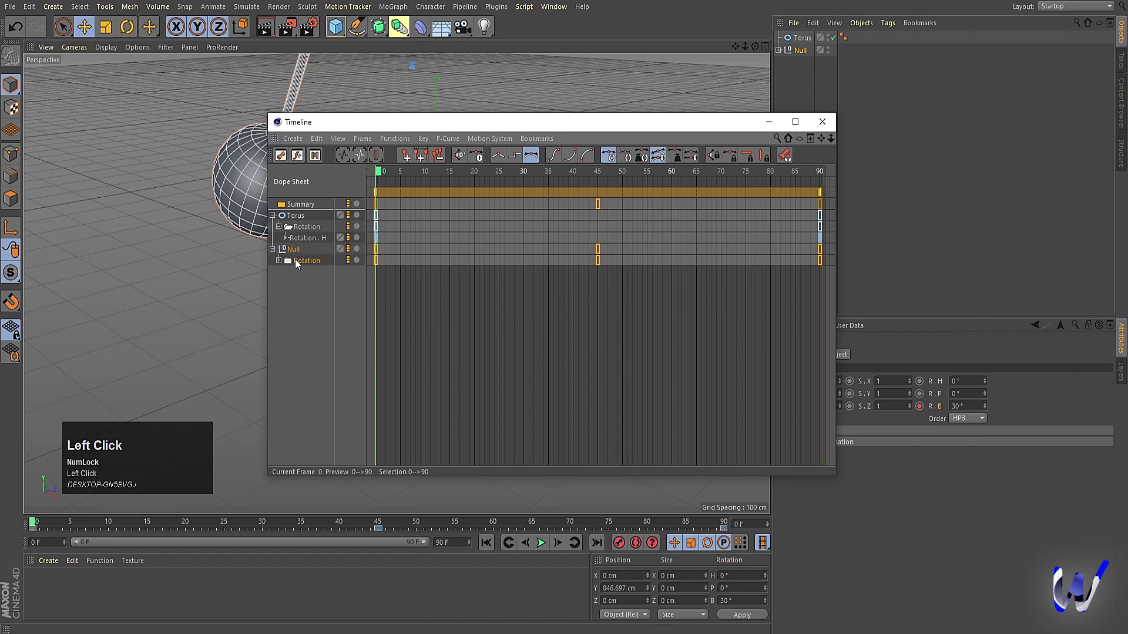
{"action": "left_click", "coordinate": [296, 261]}
{"action": "left_click_drag", "start_coordinate": [388, 124], "coordinate": [253, 102]}
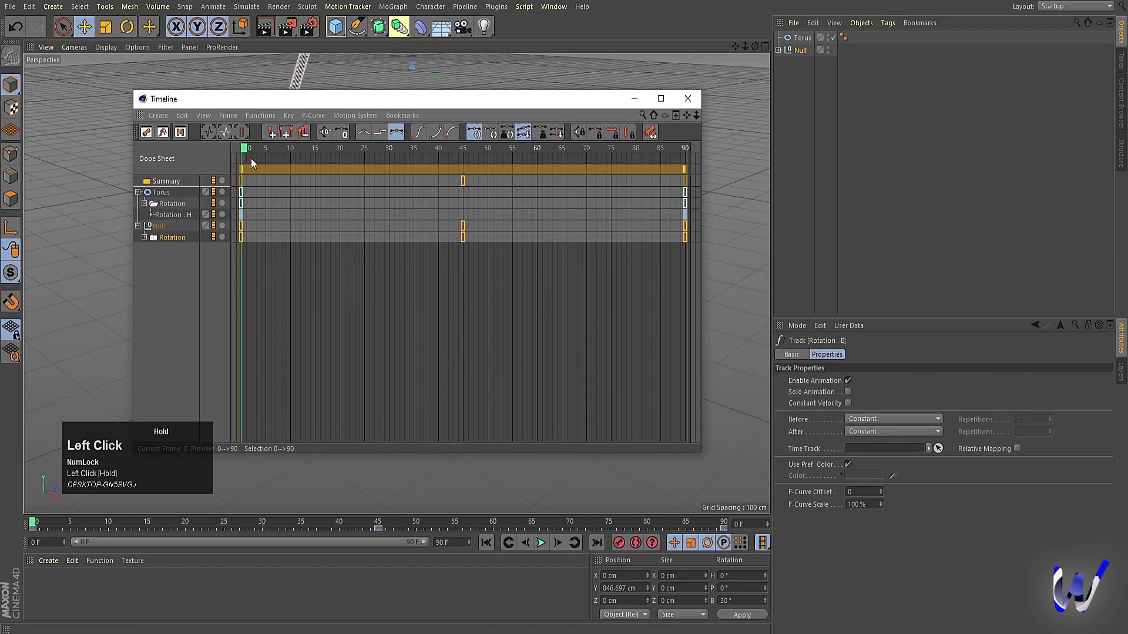
{"action": "left_click", "coordinate": [176, 239]}
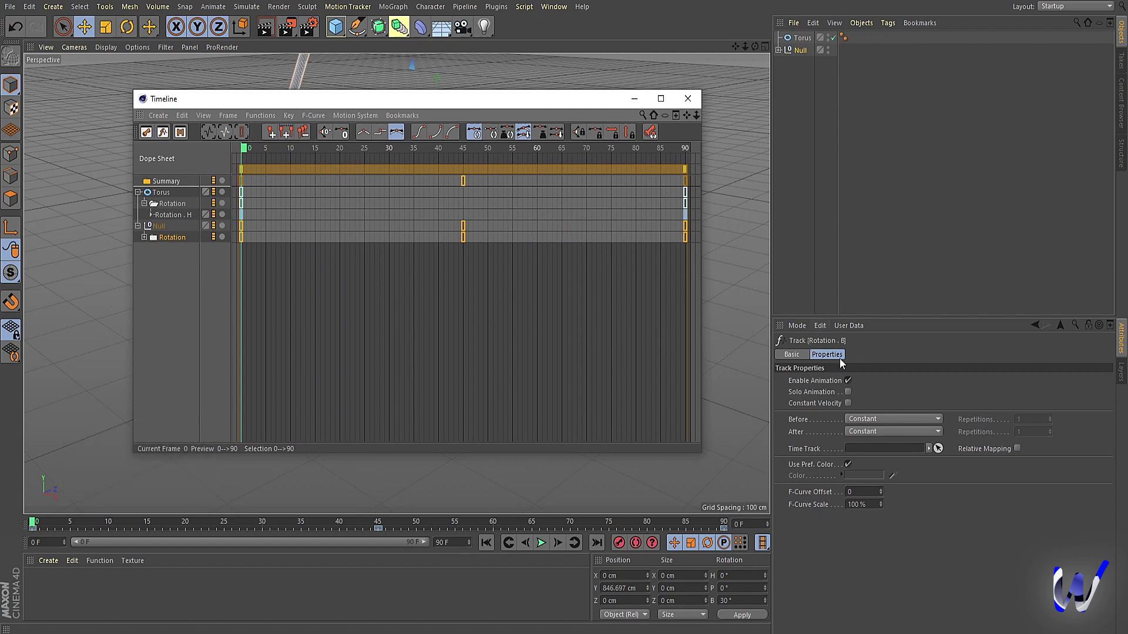
- Set both the Before and After behaviour of the Null's rotation track to Repeat
{"action": "left_click", "coordinate": [804, 422]}
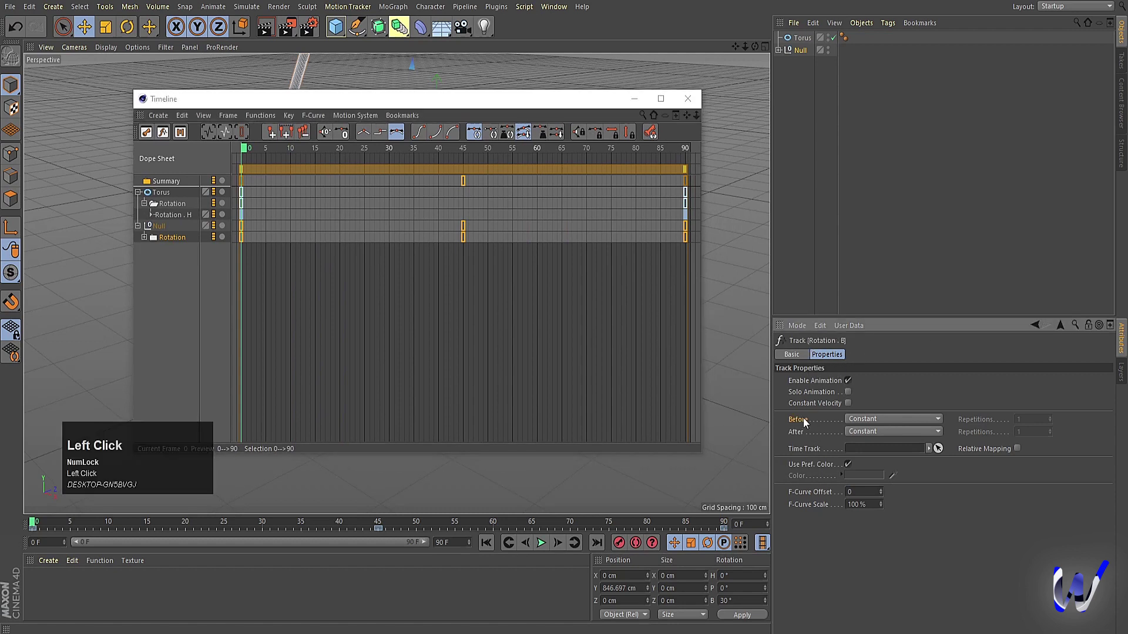
{"action": "left_click", "coordinate": [870, 431]}
{"action": "left_click", "coordinate": [872, 465]}
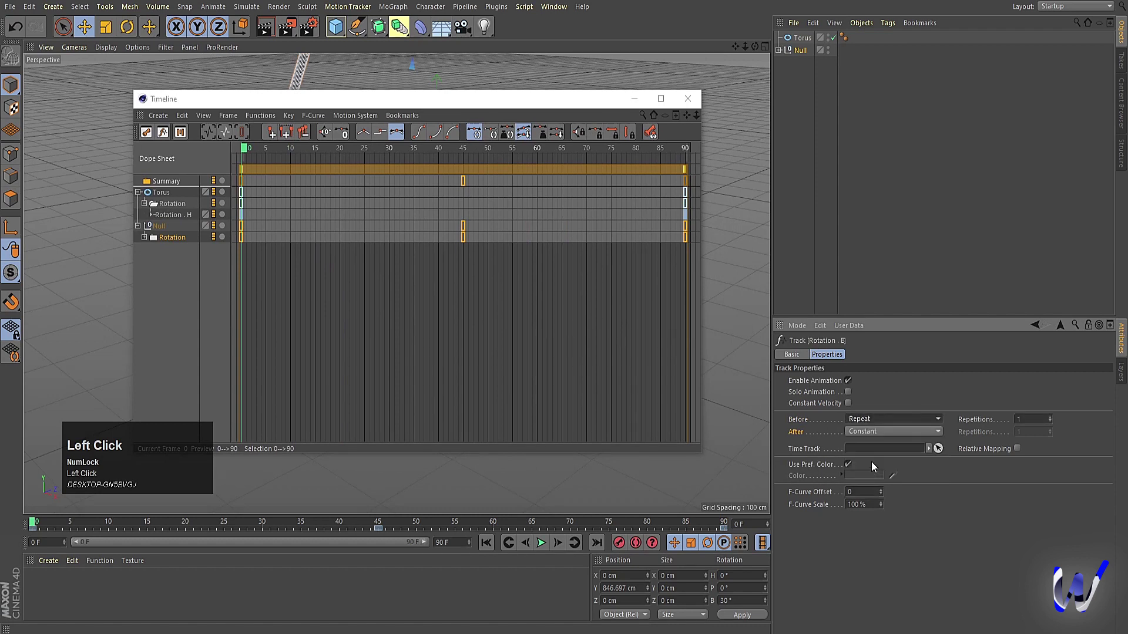
{"action": "left_click", "coordinate": [860, 430]}
{"action": "left_click", "coordinate": [861, 482]}
- Set the rotation track's Before and After repetitions to 10 and close the Timeline
{"action": "left_click", "coordinate": [1040, 421]}
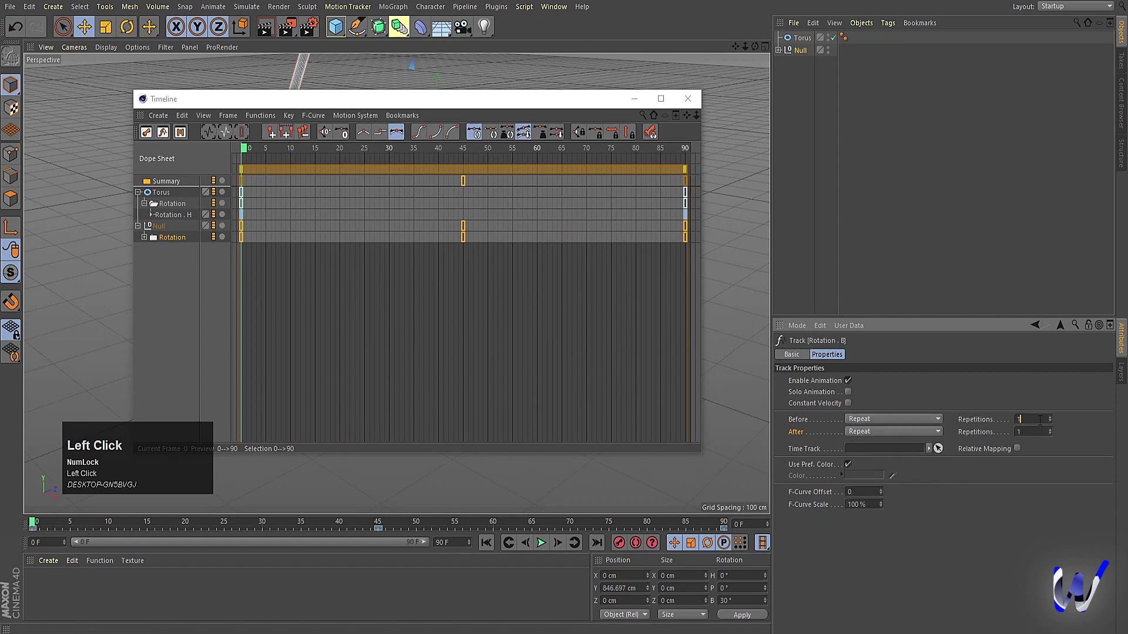
{"action": "left_click", "coordinate": [799, 420]}
{"action": "left_click", "coordinate": [1033, 419]}
{"action": "type", "text": "0"}
{"action": "left_click", "coordinate": [1026, 432]}
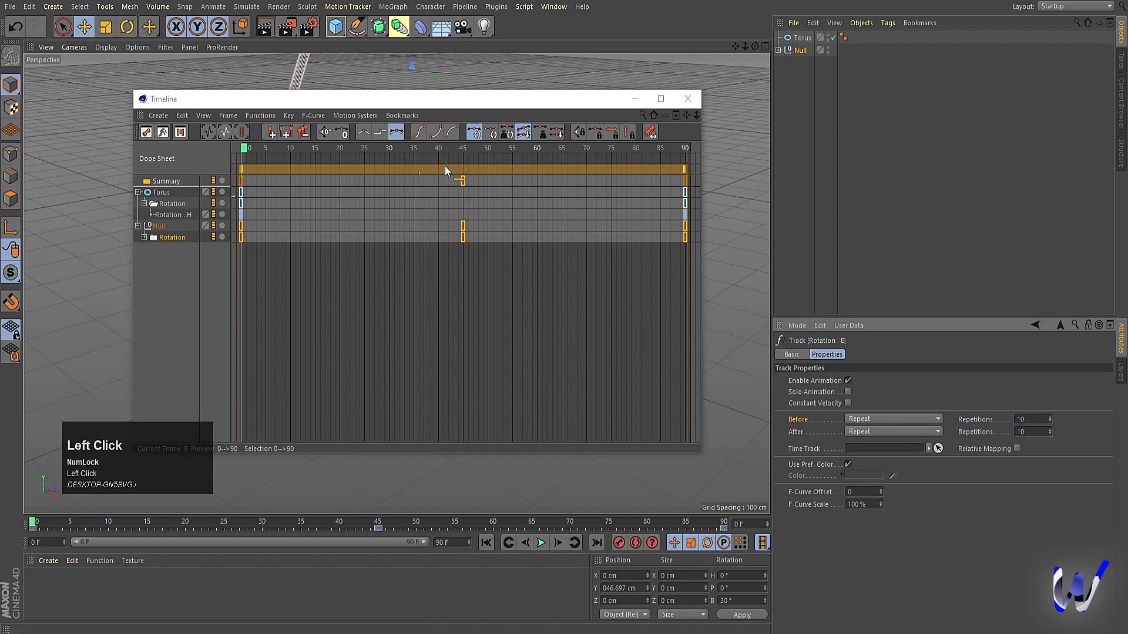
{"action": "left_click", "coordinate": [688, 99]}
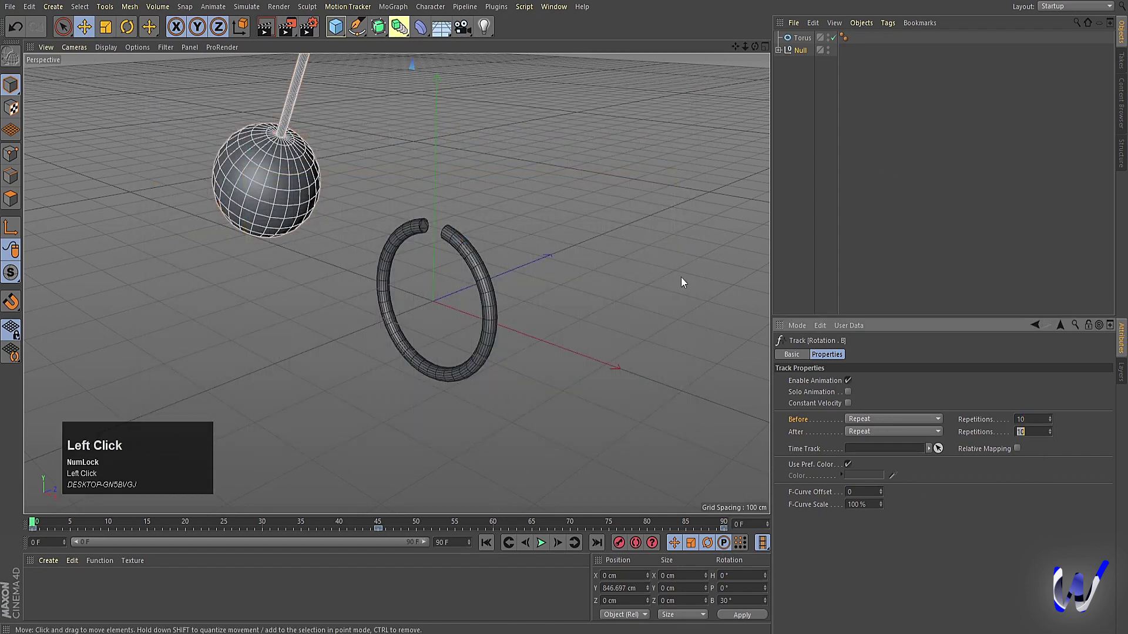
{"action": "left_click", "coordinate": [804, 418]}
- Set the animation's end to frame 120 and extend the preview range to match
{"action": "left_click", "coordinate": [455, 542]}
{"action": "type", "text": "1"}
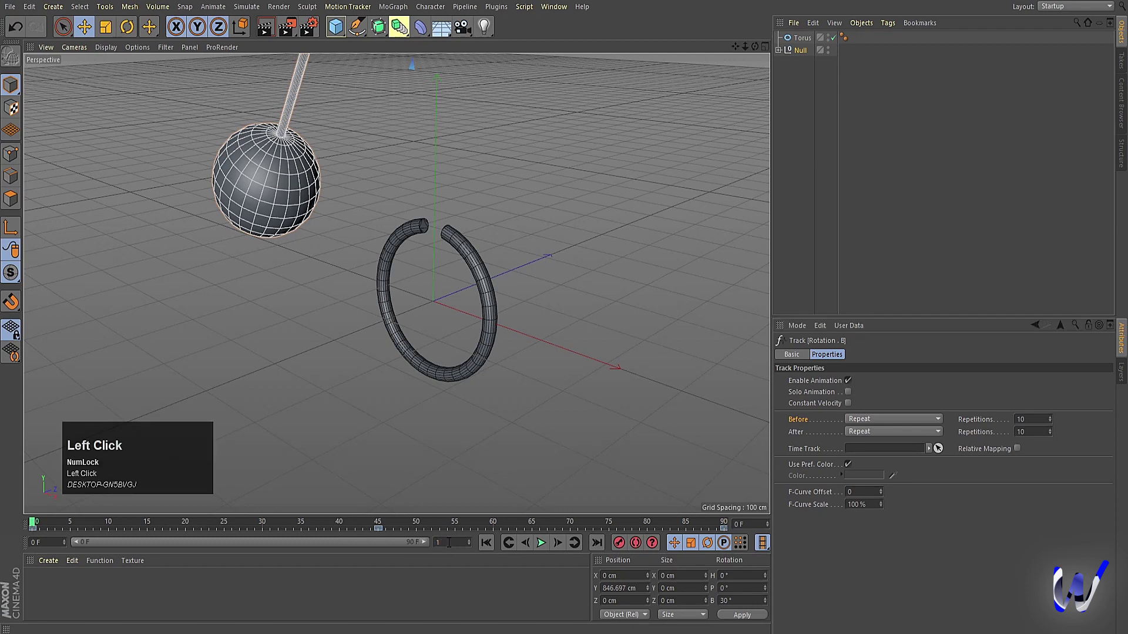
{"action": "type", "text": "20"}
{"action": "key", "text": "Return"}
{"action": "left_click", "coordinate": [339, 542]}
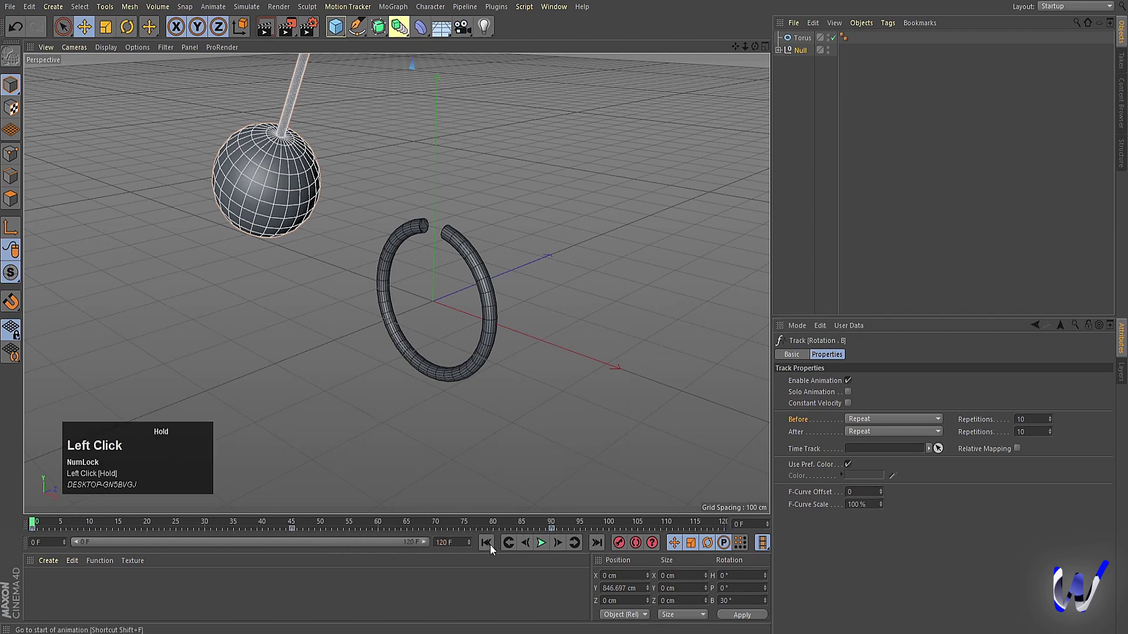
- Play the repeating pendulum swing past frame 90, stop it and return to the first frame
{"action": "left_click", "coordinate": [545, 544]}
{"action": "left_click", "coordinate": [548, 544]}
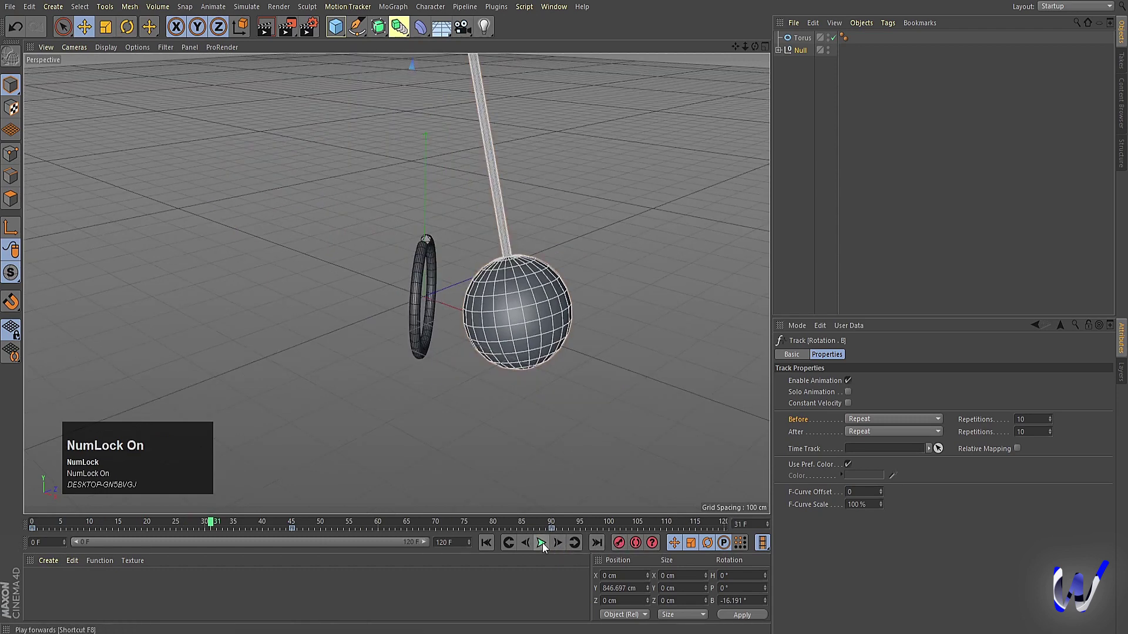
{"action": "left_click", "coordinate": [542, 543]}
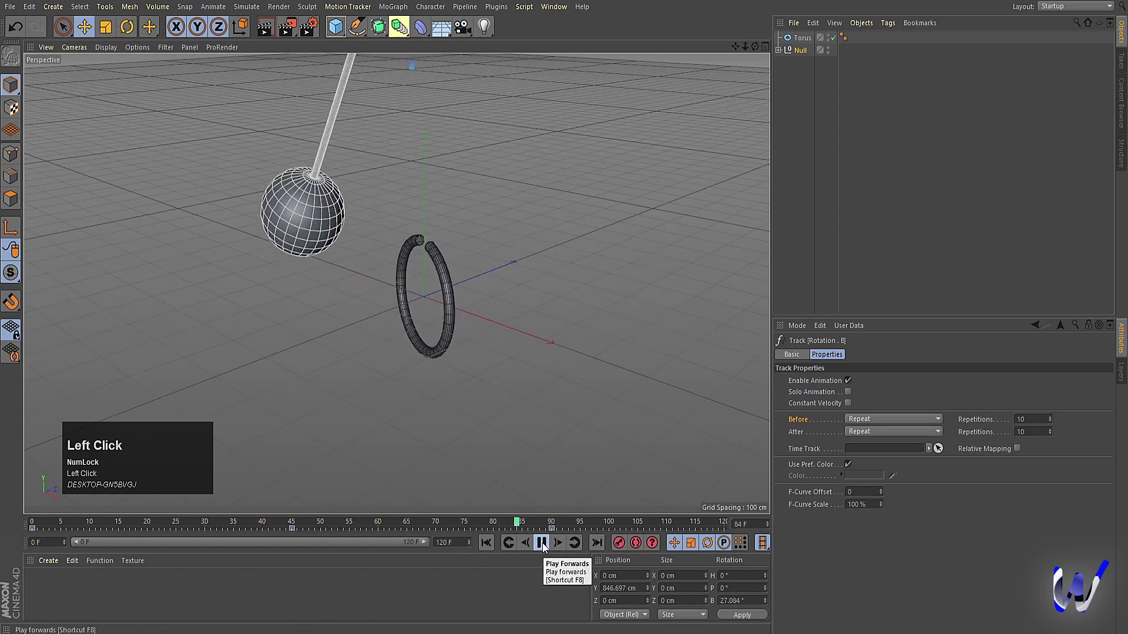
{"action": "left_click", "coordinate": [542, 543]}
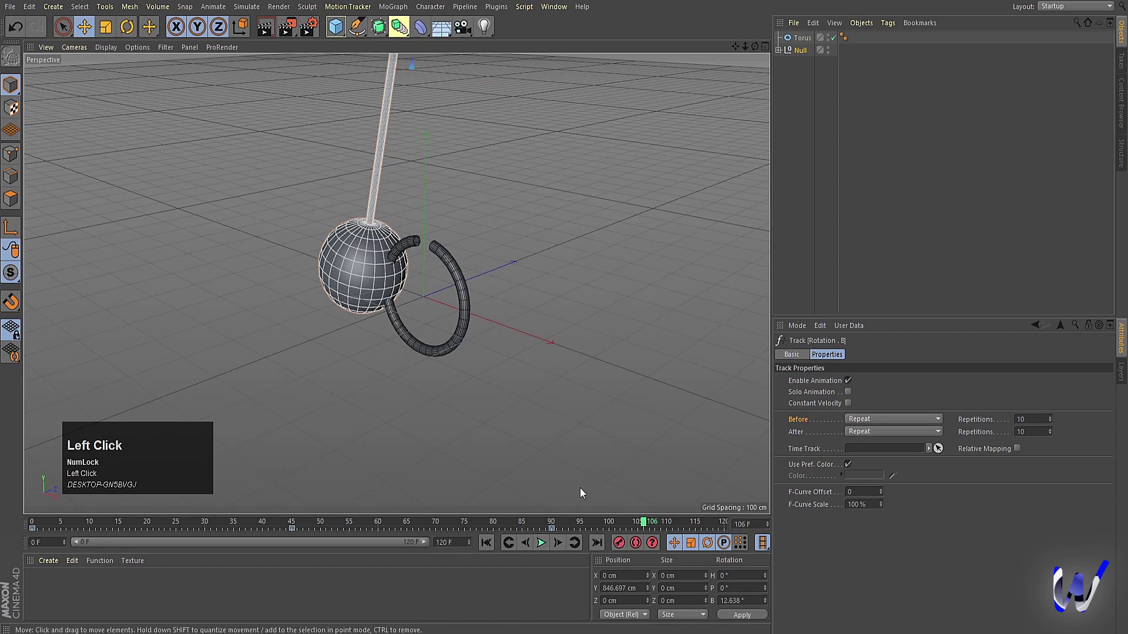
{"action": "left_click", "coordinate": [487, 542]}
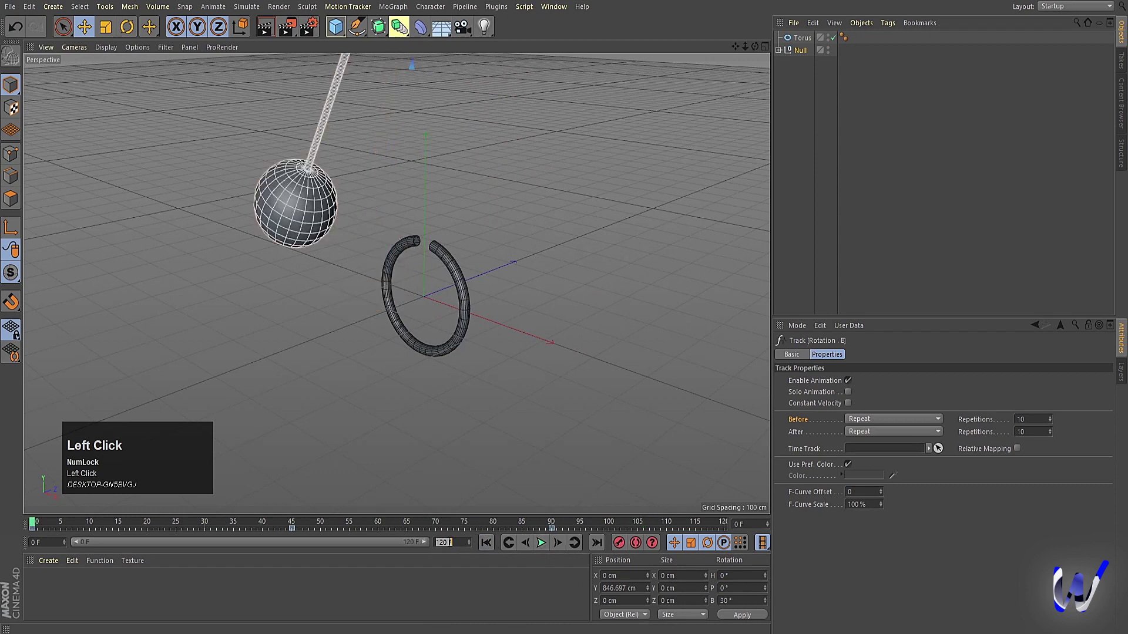
- Set the animation's end to frame 90 and clear the object selection
{"action": "type", "text": "90"}
{"action": "key", "text": "Return"}
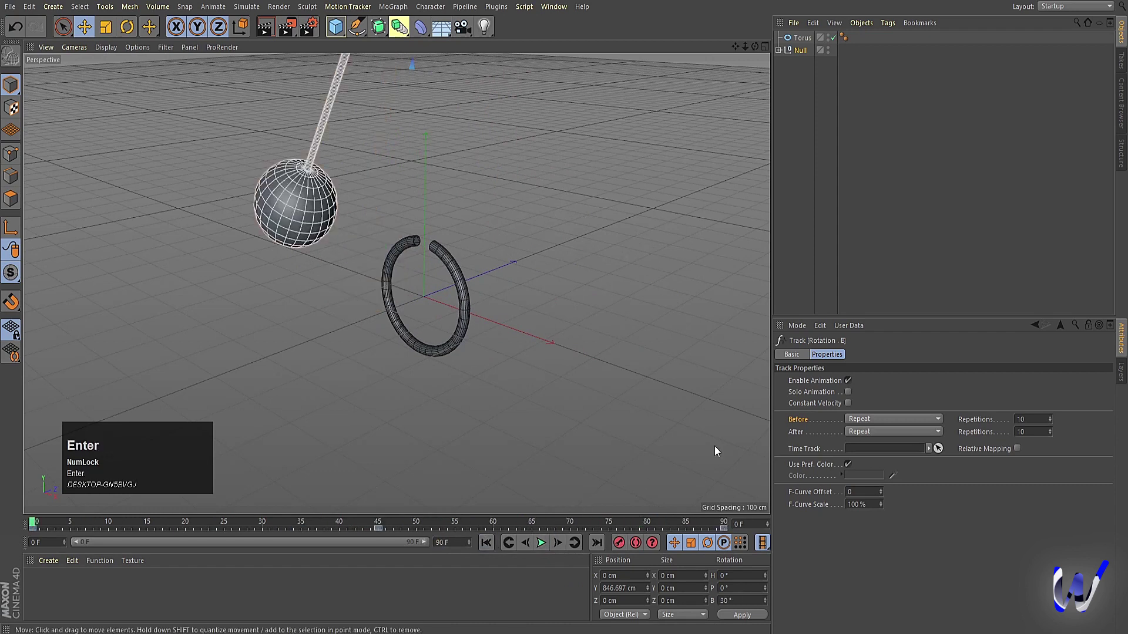
{"action": "left_click", "coordinate": [828, 118]}
- Duplicate the repeating Null and set the copy's heading rotation to 90°
{"action": "left_click", "coordinate": [800, 51]}
{"action": "left_click_drag", "start_coordinate": [799, 52], "coordinate": [800, 81], "text": "ctrl"}
{"action": "left_click", "coordinate": [802, 63]}
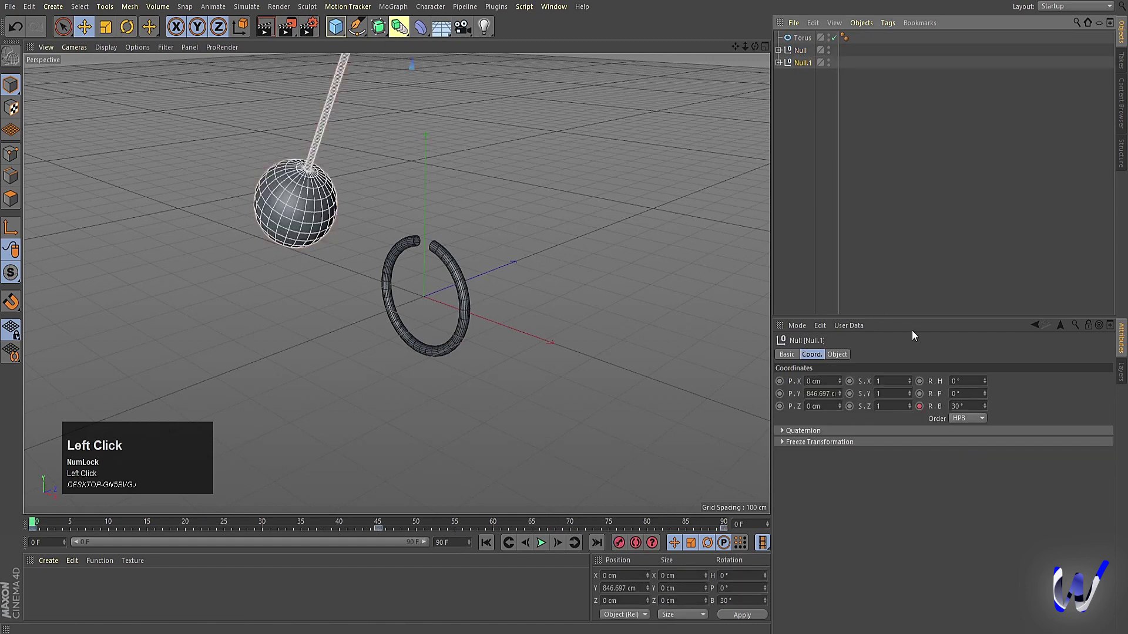
{"action": "left_click", "coordinate": [959, 381]}
{"action": "type", "text": "90"}
{"action": "key", "text": "Return"}
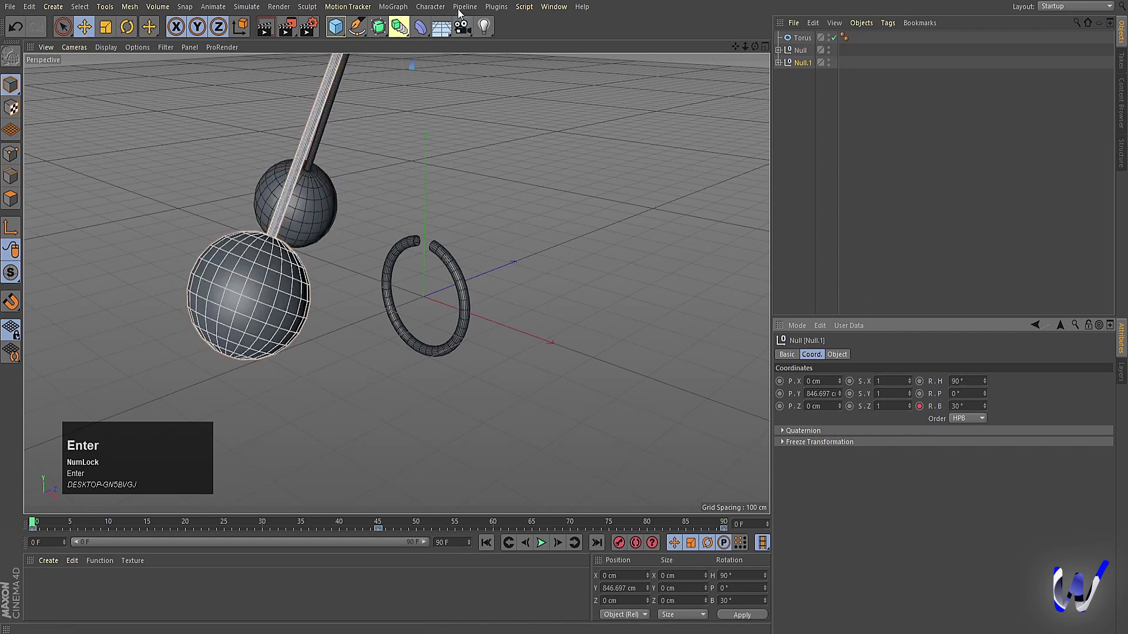
- Open the Timeline's dope sheet and add the duplicated Null.1 to its track list
{"action": "left_click", "coordinate": [554, 7]}
{"action": "left_click", "coordinate": [583, 147]}
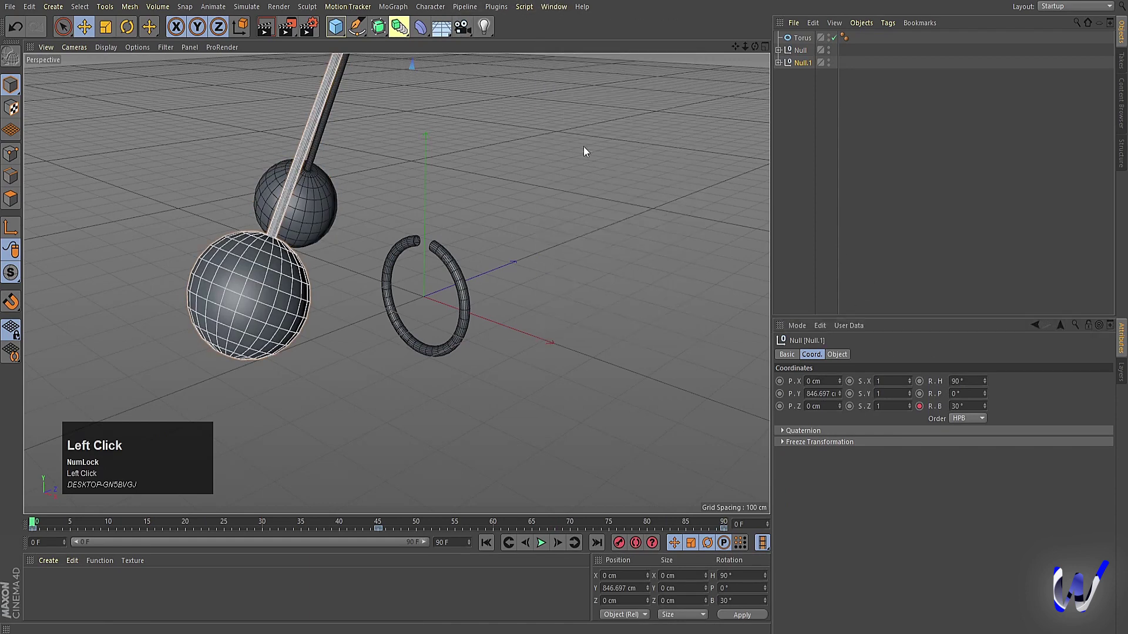
{"action": "left_click_drag", "start_coordinate": [641, 137], "coordinate": [252, 116]}
{"action": "left_click", "coordinate": [203, 241]}
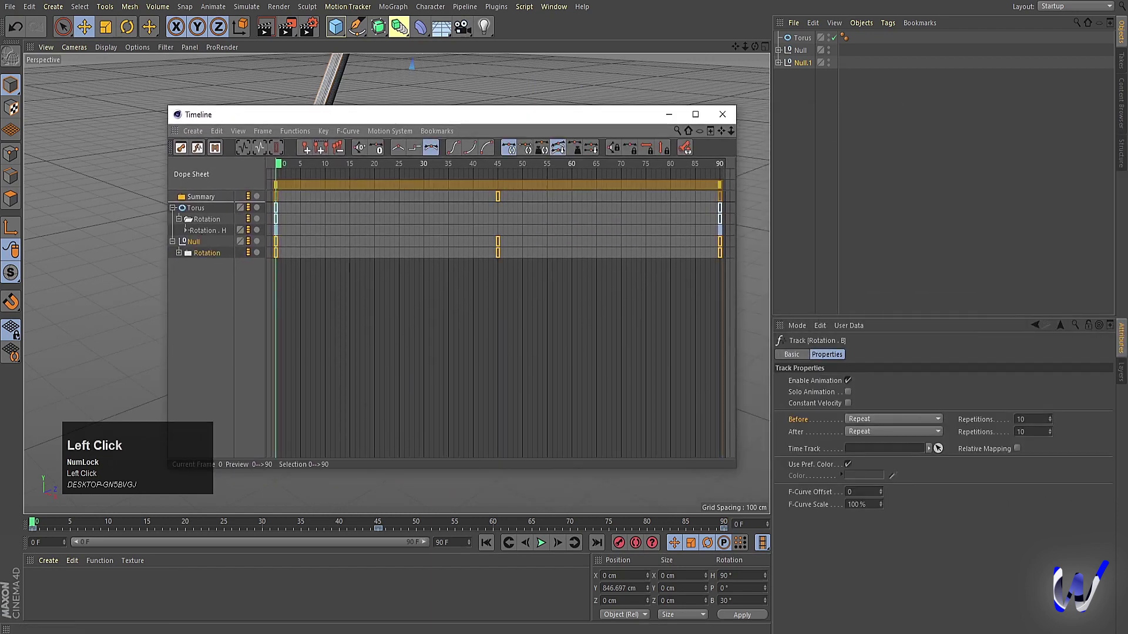
{"action": "left_click", "coordinate": [801, 51]}
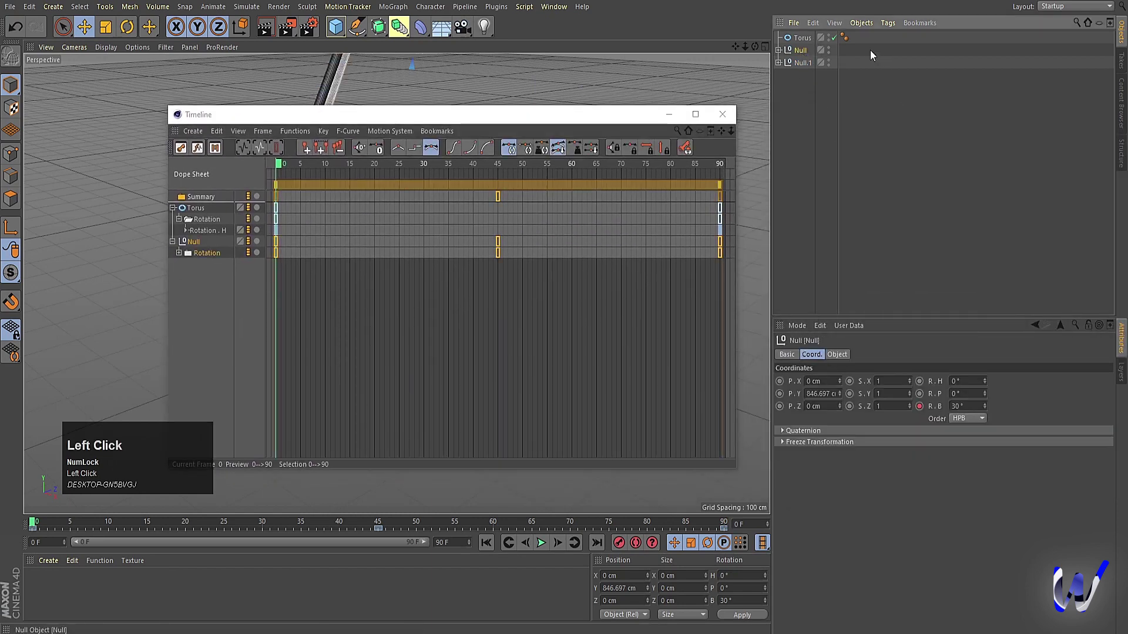
{"action": "left_click_drag", "start_coordinate": [805, 65], "coordinate": [203, 291]}
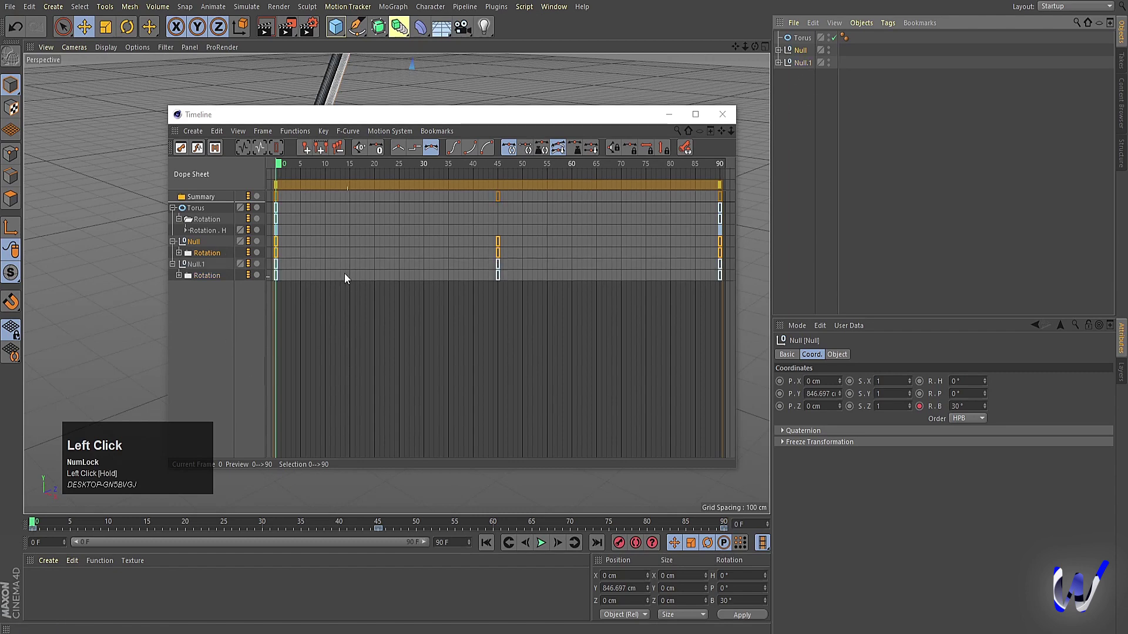
- Select Null.1's Rotation track and shift its keys about 22 frames earlier, so they span frames -22 to 68
{"action": "left_click_drag", "start_coordinate": [428, 116], "coordinate": [749, 163]}
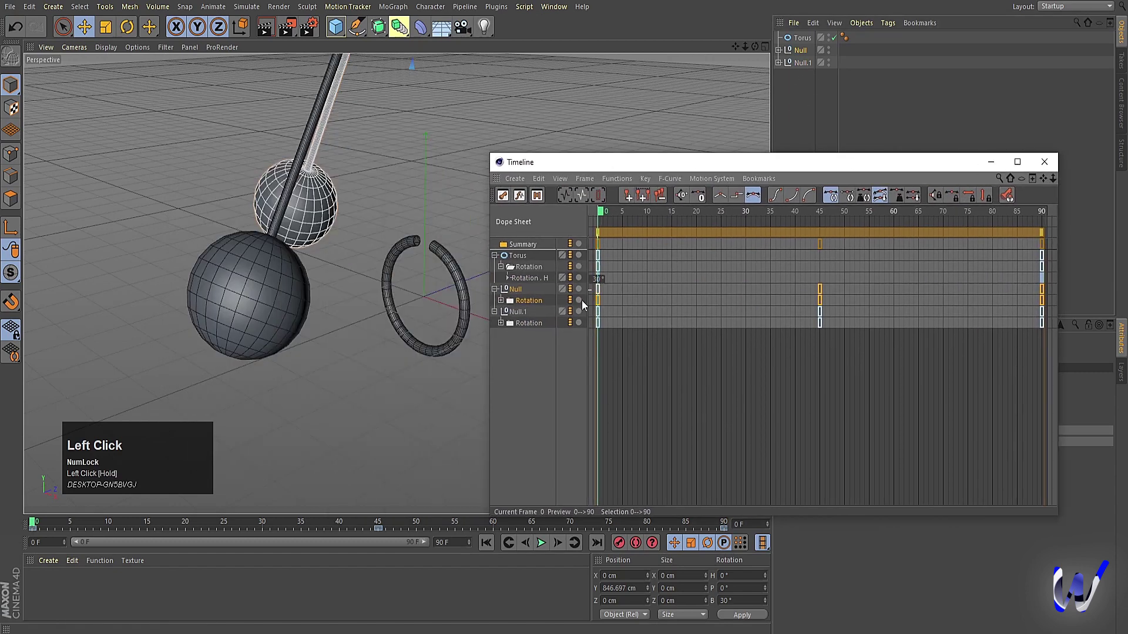
{"action": "left_click", "coordinate": [529, 325]}
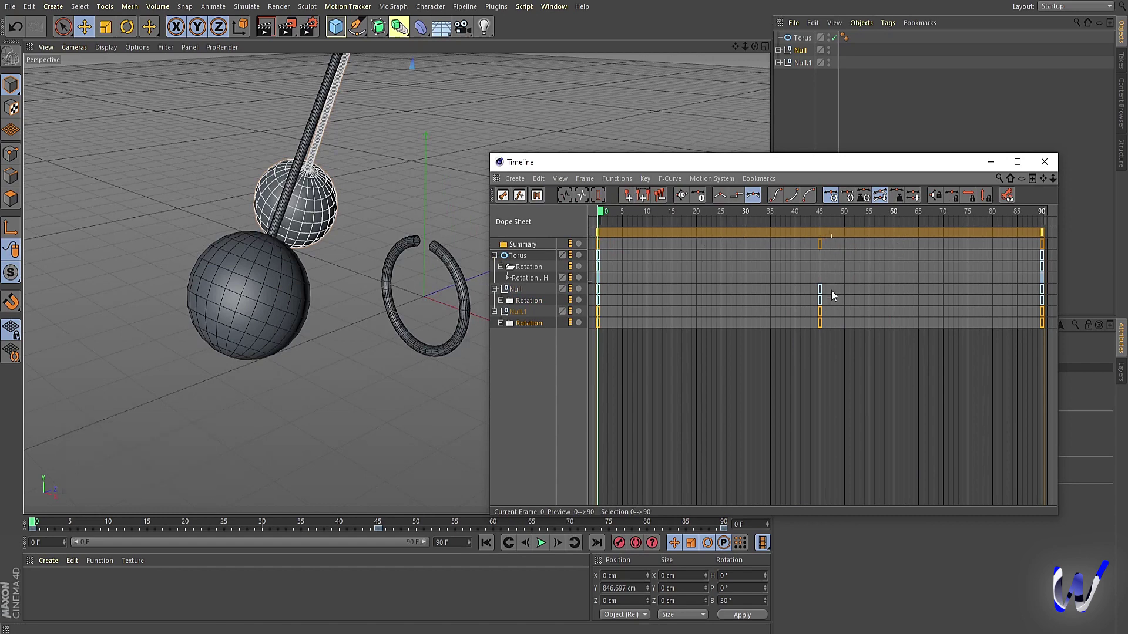
{"action": "left_click_drag", "start_coordinate": [855, 234], "coordinate": [744, 238]}
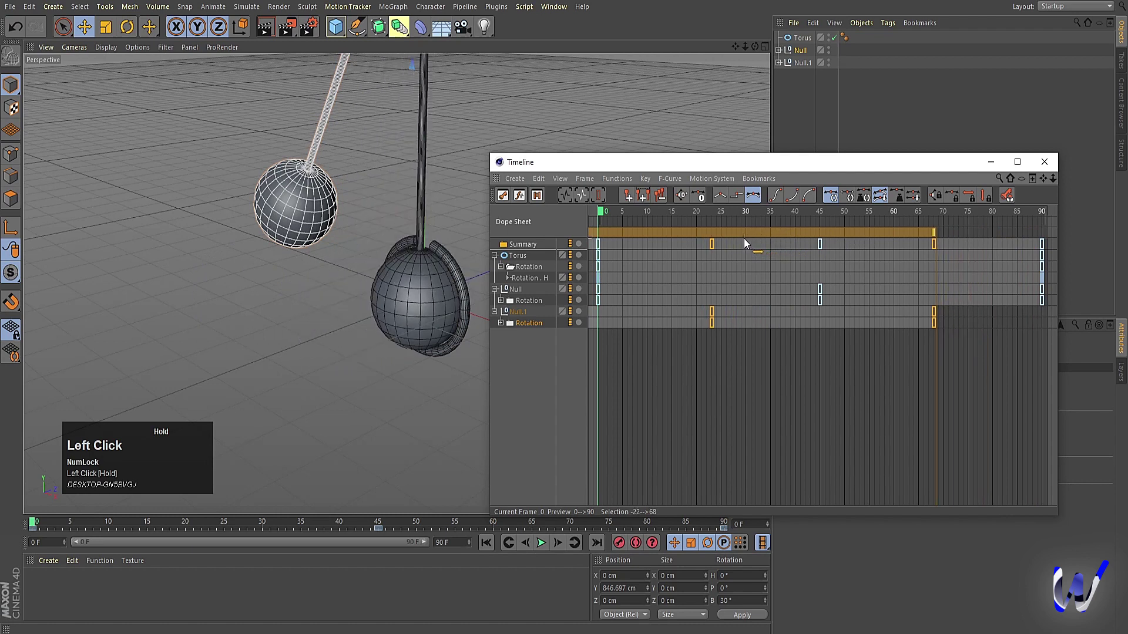
{"action": "left_click_drag", "start_coordinate": [744, 238], "coordinate": [744, 240]}
- Minimize the Timeline, then play the offset swing of both pendulums through the torus and stop it
{"action": "left_click", "coordinate": [991, 162]}
{"action": "left_click", "coordinate": [541, 544]}
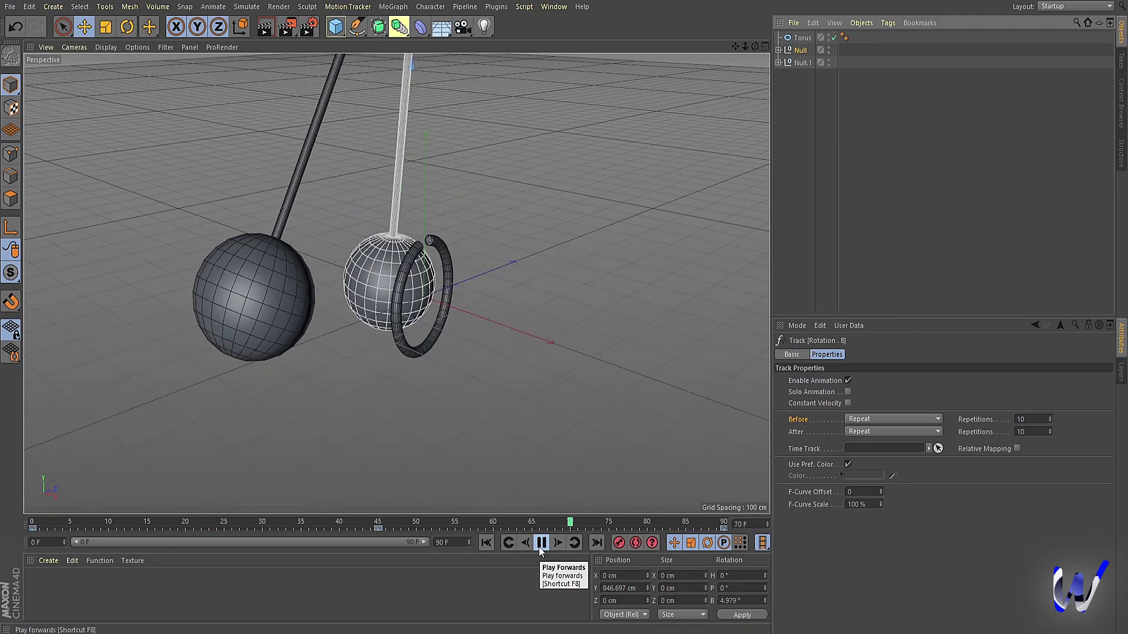
{"action": "left_click", "coordinate": [541, 544]}
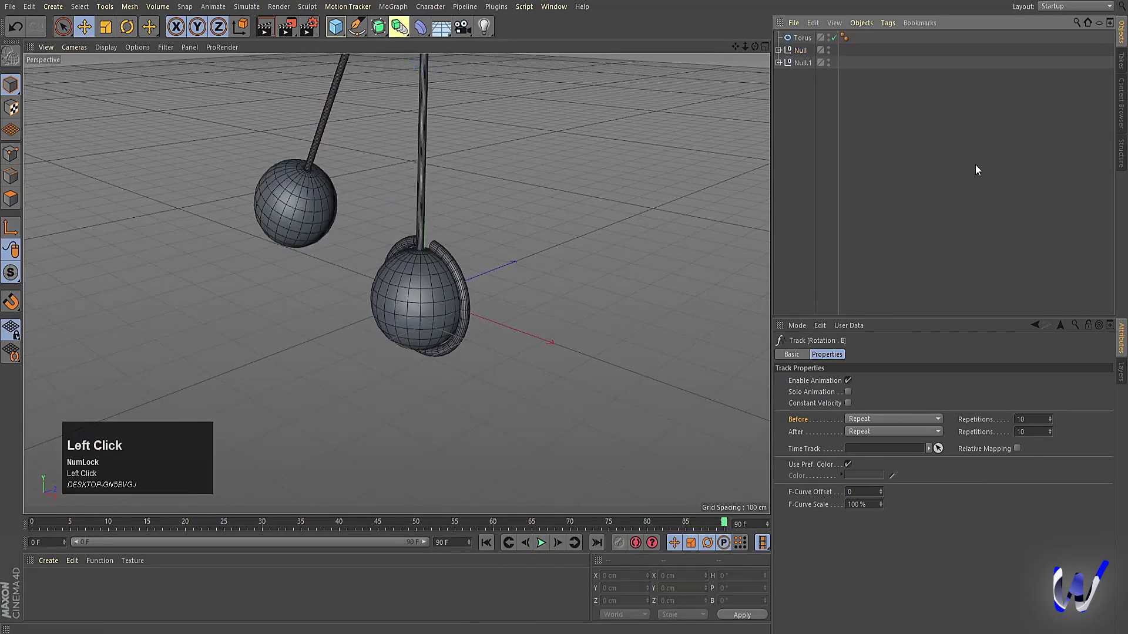
- Add a camera, bring the central sphere into closer view, and open the camera's object properties
{"action": "left_click", "coordinate": [462, 28]}
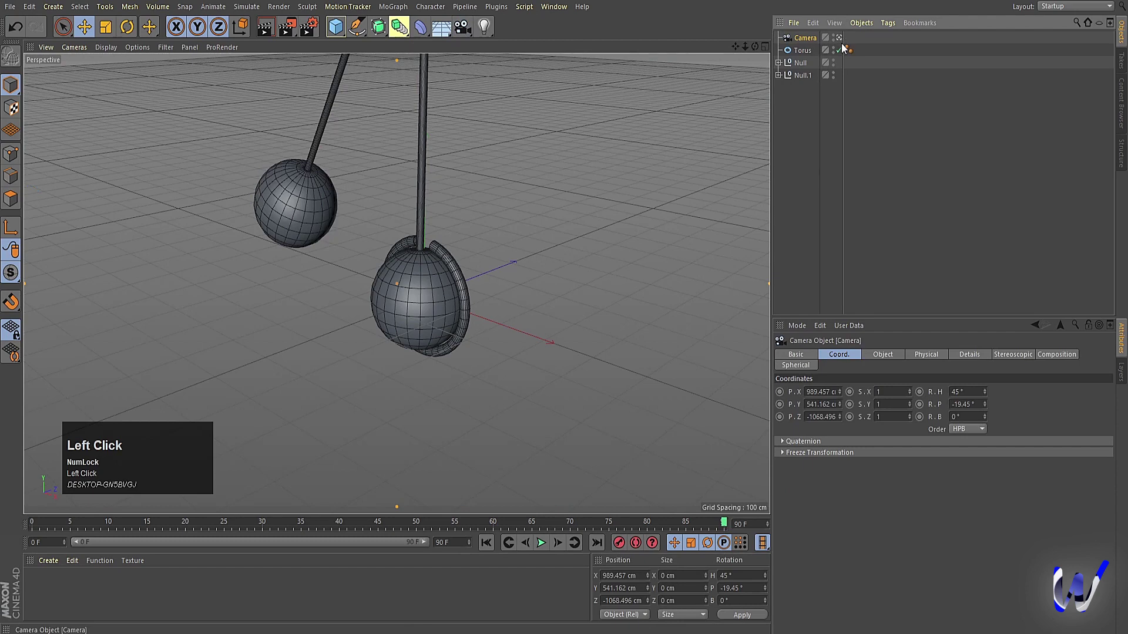
{"action": "left_click", "coordinate": [883, 355]}
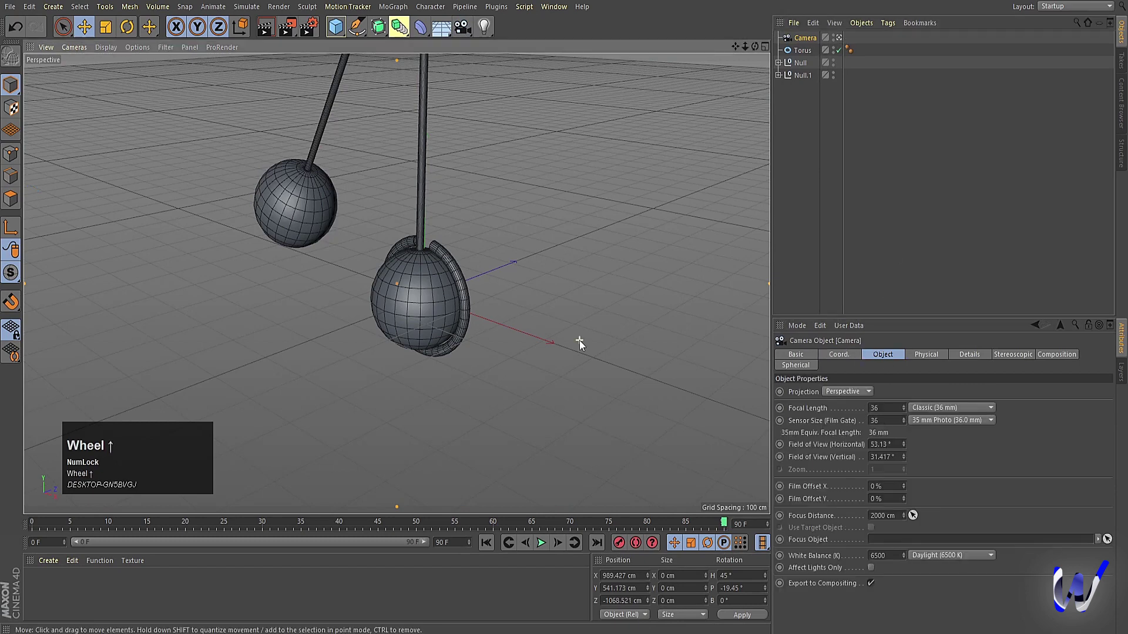
{"action": "left_click", "coordinate": [856, 96]}
{"action": "left_click", "coordinate": [407, 277]}
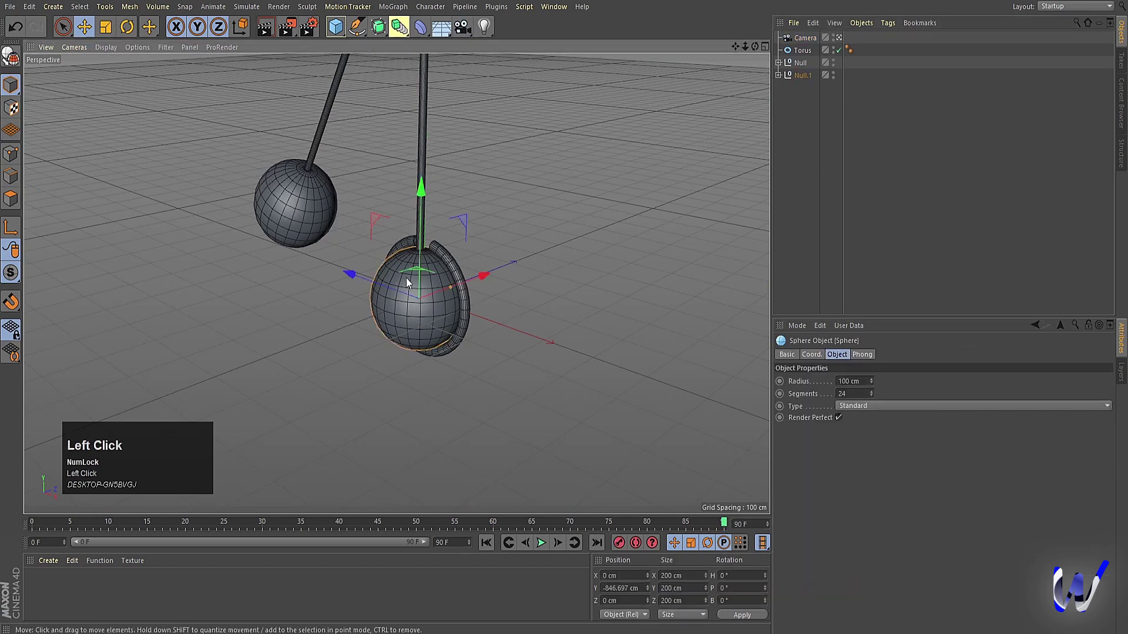
{"action": "key", "text": "s"}
{"action": "right_click_drag", "start_coordinate": [563, 294], "coordinate": [482, 302], "text": "alt"}
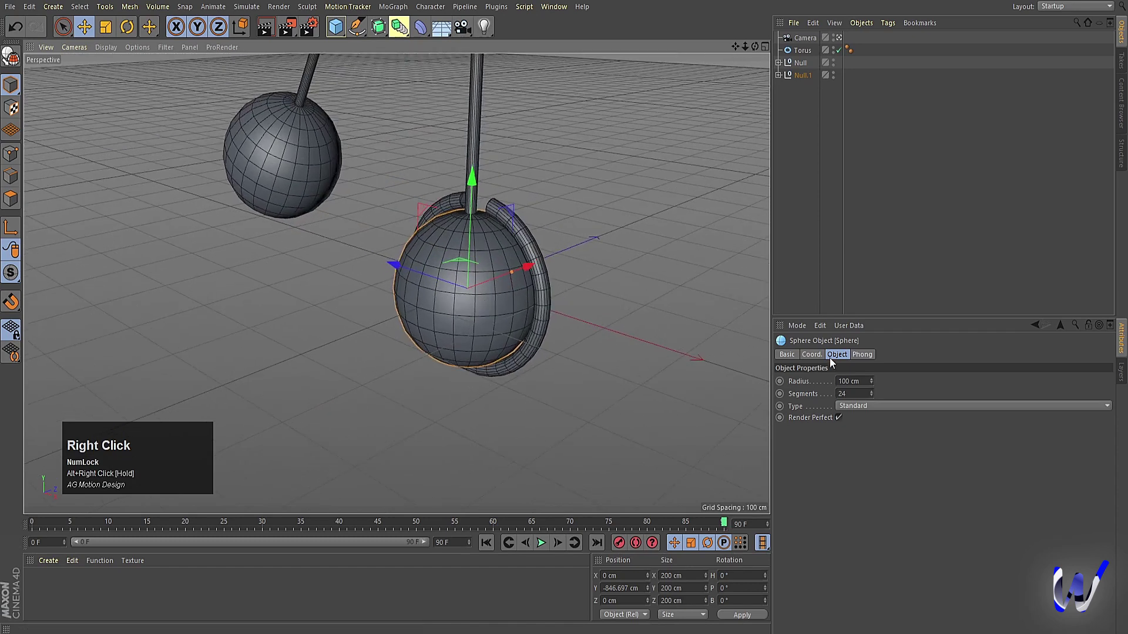
{"action": "left_click", "coordinate": [805, 38]}
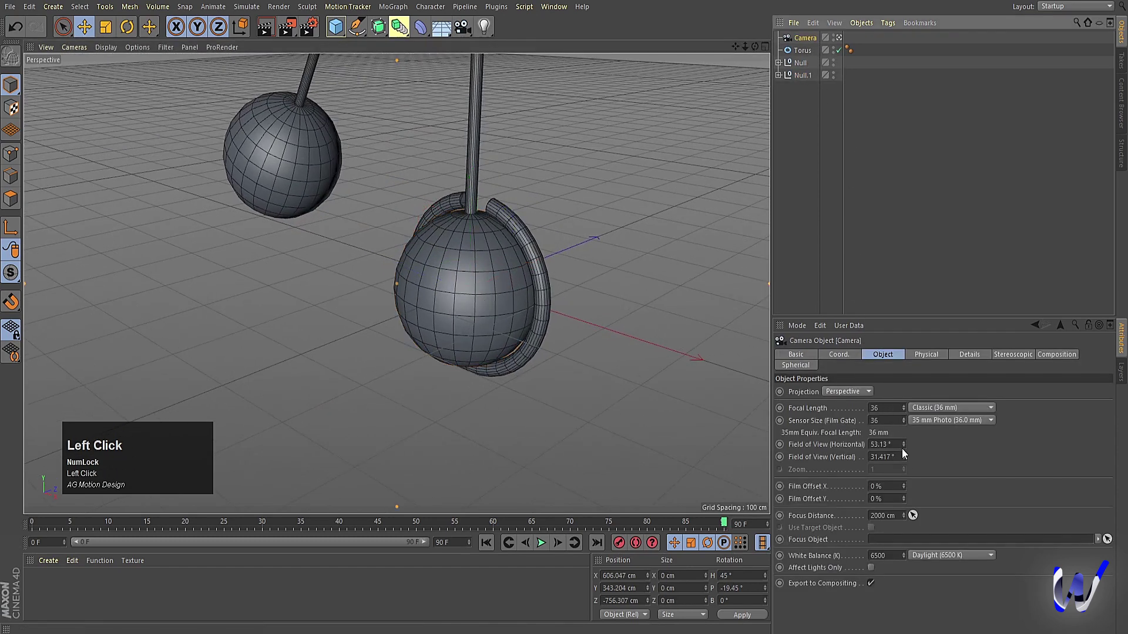
- Narrow the camera's field of view to a focal length of about 96.5 mm and reframe on the central sphere
{"action": "scroll", "coordinate": [395, 274], "scroll_direction": "up", "scroll_amount": 5}
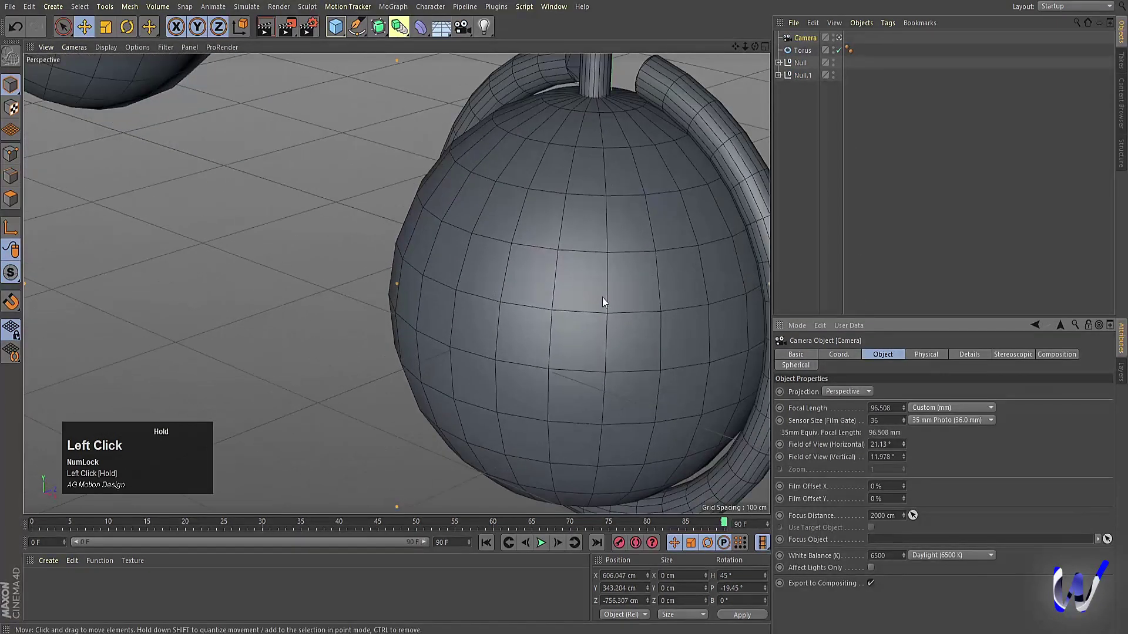
{"action": "left_click", "coordinate": [604, 304]}
{"action": "key", "text": "s"}
{"action": "right_click_drag", "start_coordinate": [602, 297], "coordinate": [331, 297], "text": "alt"}
{"action": "middle_click_drag", "start_coordinate": [330, 297], "coordinate": [496, 301], "text": "alt"}
{"action": "left_click", "coordinate": [453, 305], "text": "alt"}
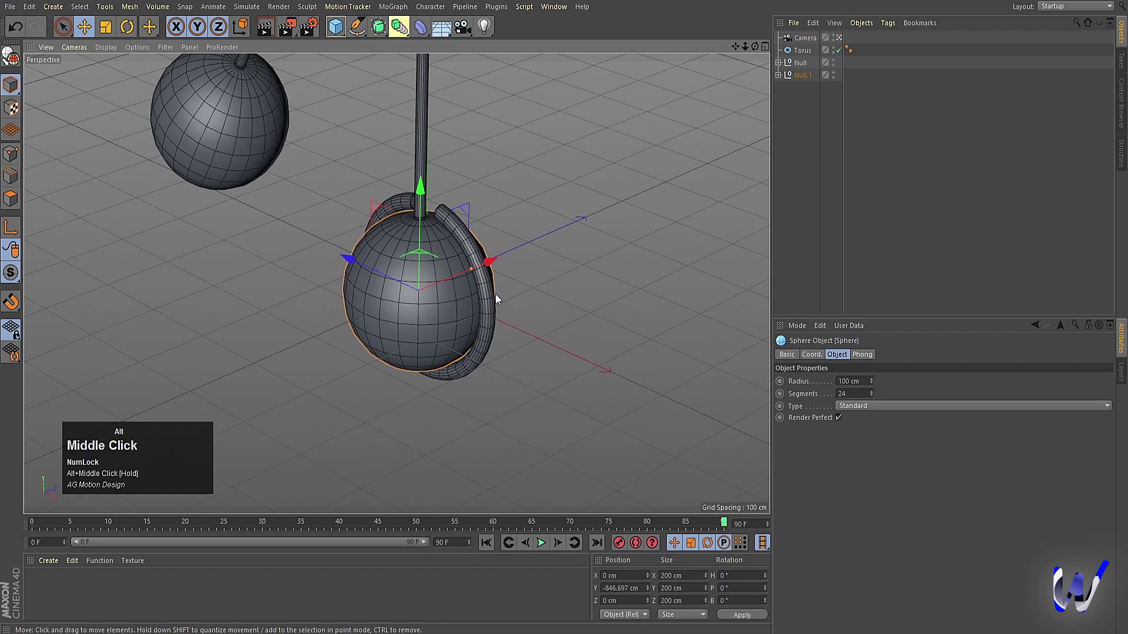
- Add a cylinder with a radius of about 146 cm and enable fillets on its caps
{"action": "left_click", "coordinate": [336, 27]}
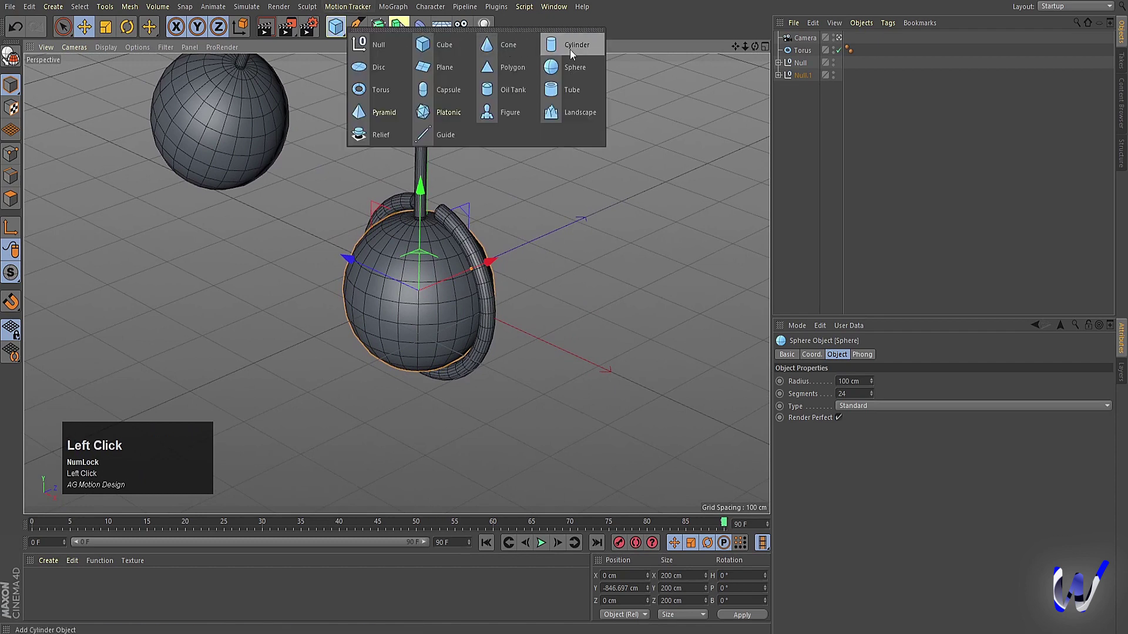
{"action": "left_click", "coordinate": [570, 44]}
{"action": "left_click_drag", "start_coordinate": [454, 227], "coordinate": [507, 253]}
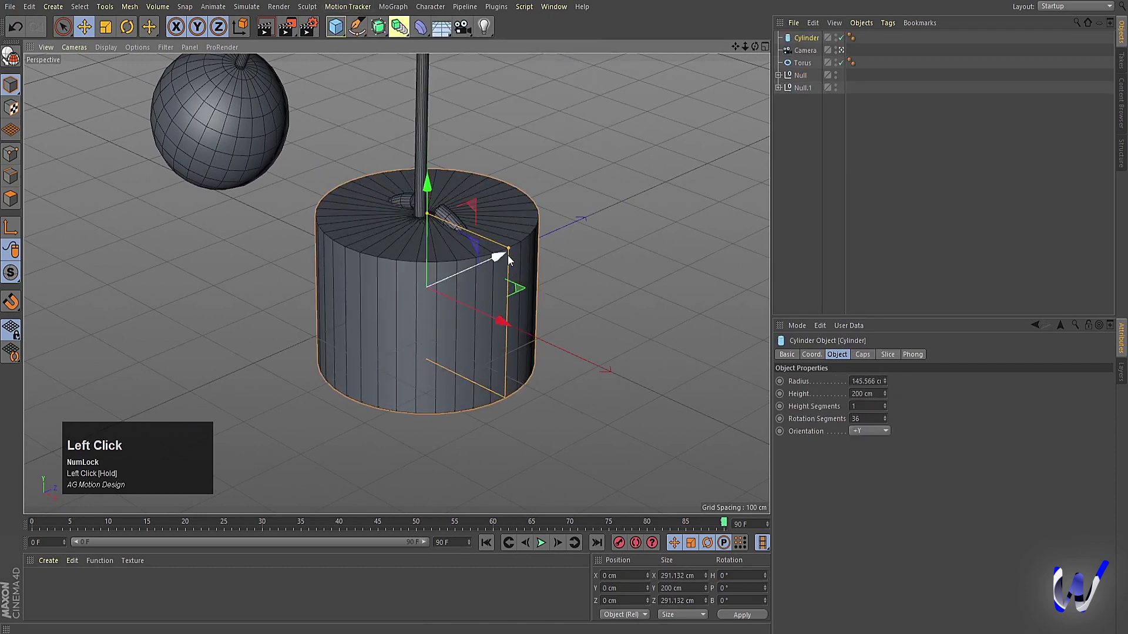
{"action": "left_click", "coordinate": [862, 354]}
{"action": "left_click", "coordinate": [824, 409]}
- Lower the cylinder beneath the torus and reduce its height so it forms a thin disc base
{"action": "left_click_drag", "start_coordinate": [428, 221], "coordinate": [483, 337]}
{"action": "middle_click", "coordinate": [496, 288]}
{"action": "middle_click", "coordinate": [285, 380]}
{"action": "scroll", "coordinate": [453, 350], "scroll_direction": "up", "scroll_amount": 2}
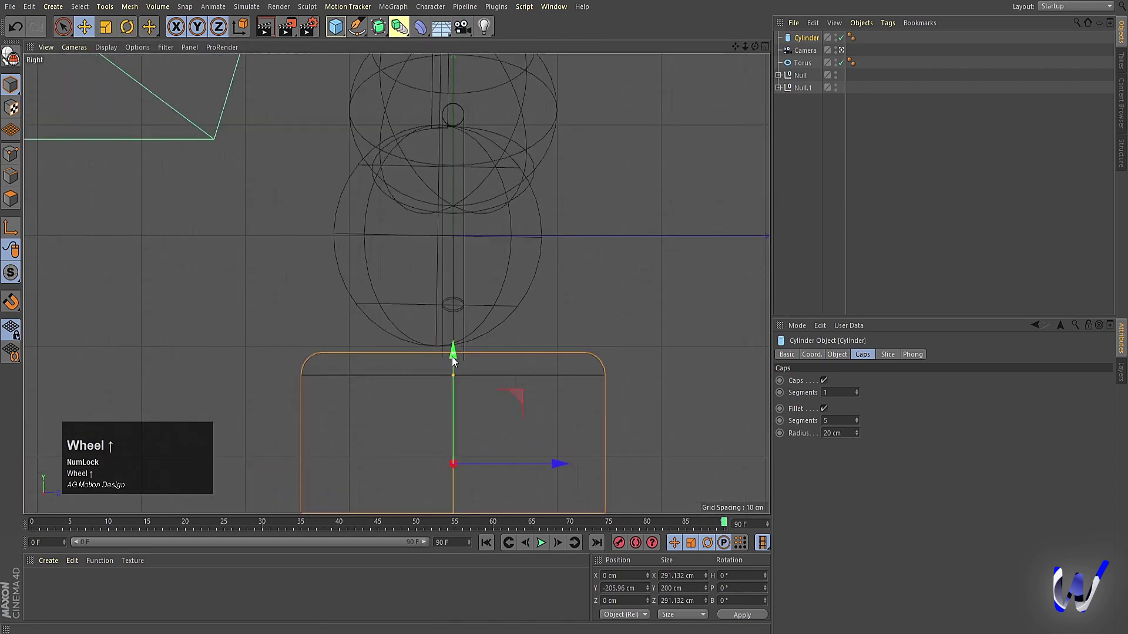
{"action": "left_click_drag", "start_coordinate": [453, 364], "coordinate": [454, 375]}
{"action": "scroll", "coordinate": [467, 315], "scroll_direction": "up", "scroll_amount": 1}
{"action": "middle_click", "coordinate": [230, 178]}
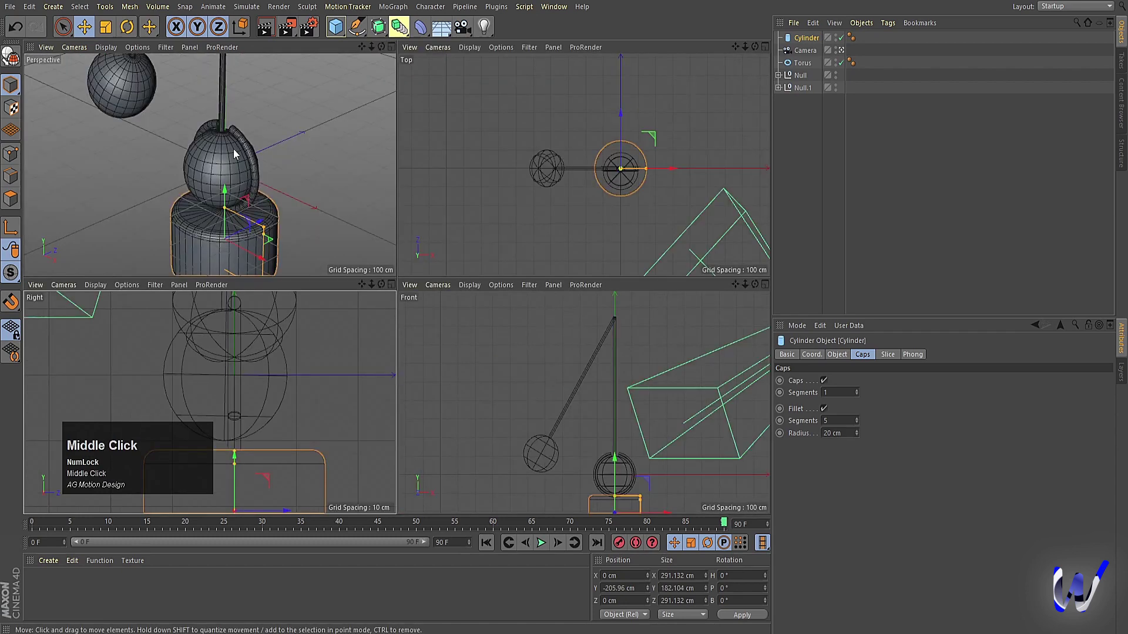
{"action": "middle_click", "coordinate": [234, 149]}
{"action": "left_click_drag", "start_coordinate": [422, 379], "coordinate": [442, 415]}
{"action": "left_click_drag", "start_coordinate": [432, 337], "coordinate": [436, 292]}
- Add a floor and lower it to about Y -176 cm, directly under the disc base
{"action": "left_click", "coordinate": [444, 26]}
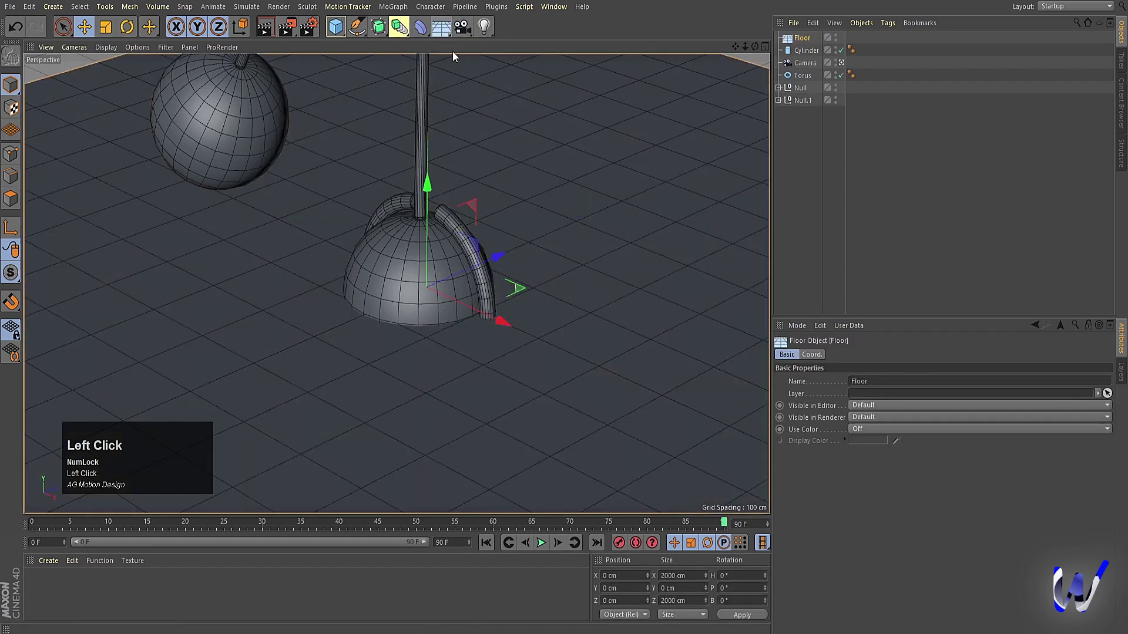
{"action": "left_click_drag", "start_coordinate": [433, 178], "coordinate": [477, 302]}
{"action": "middle_click", "coordinate": [477, 302]}
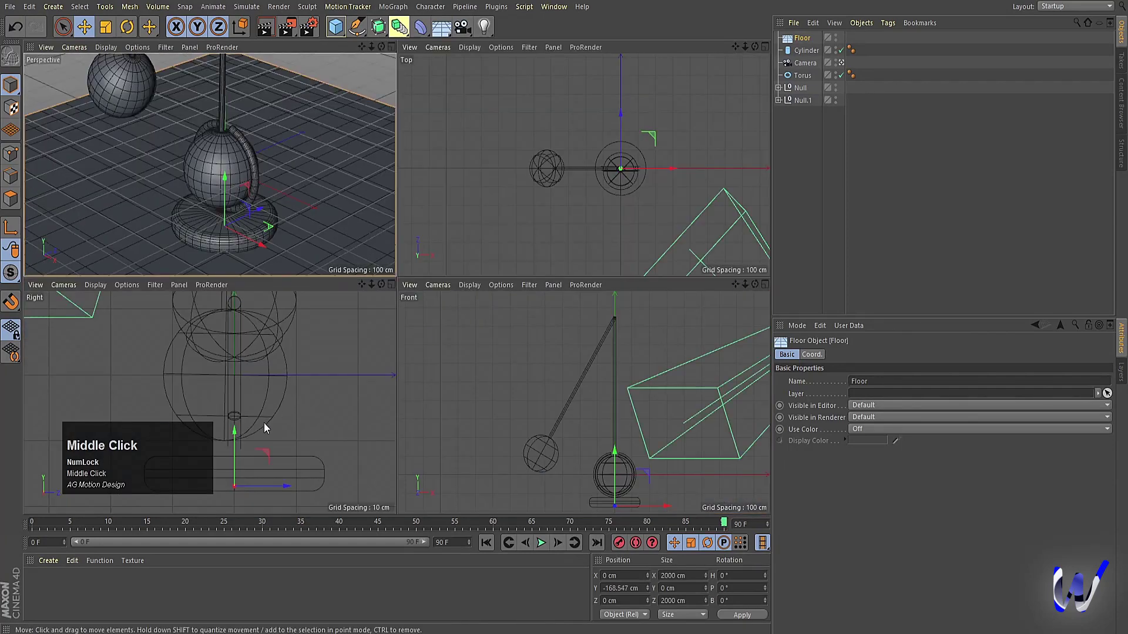
{"action": "middle_click", "coordinate": [263, 422]}
{"action": "left_click_drag", "start_coordinate": [444, 339], "coordinate": [448, 343]}
{"action": "middle_click", "coordinate": [448, 342]}
{"action": "middle_click", "coordinate": [185, 167]}
- Reframe the camera view around the torus, the pendulum spheres and the disc base
{"action": "right_click_drag", "start_coordinate": [576, 164], "coordinate": [376, 295], "text": "alt"}
{"action": "middle_click_drag", "start_coordinate": [376, 296], "coordinate": [451, 274], "text": "alt"}
{"action": "right_click_drag", "start_coordinate": [451, 273], "coordinate": [454, 278], "text": "alt"}
{"action": "middle_click_drag", "start_coordinate": [453, 279], "coordinate": [456, 274], "text": "alt"}
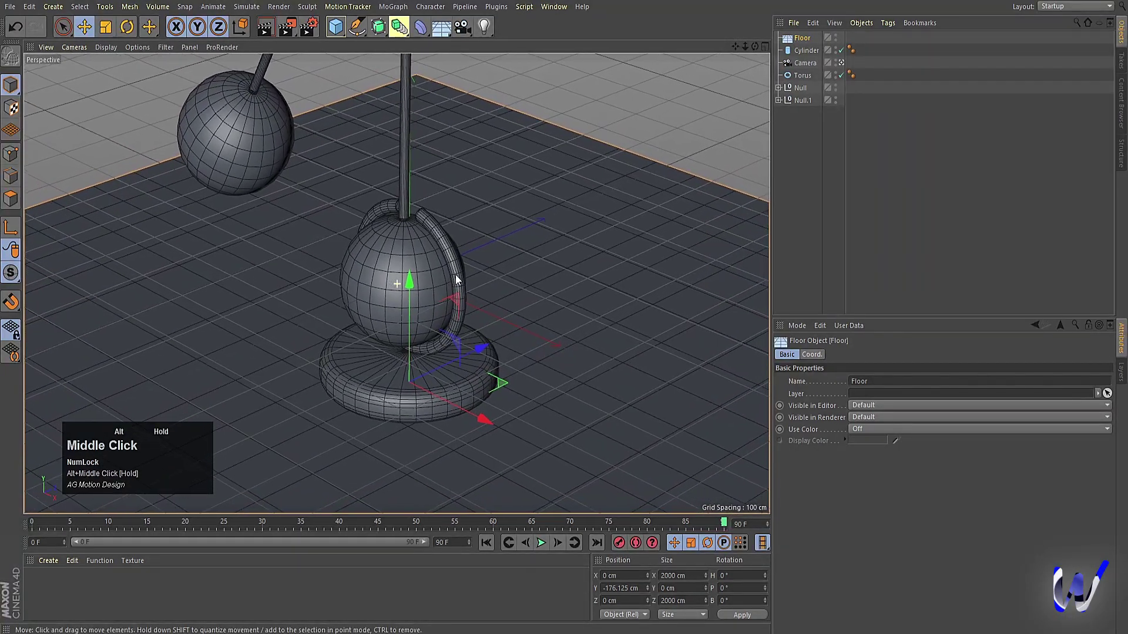
- Play the pendulum animation over the base, stop it and return to the first frame
{"action": "left_click", "coordinate": [542, 542]}
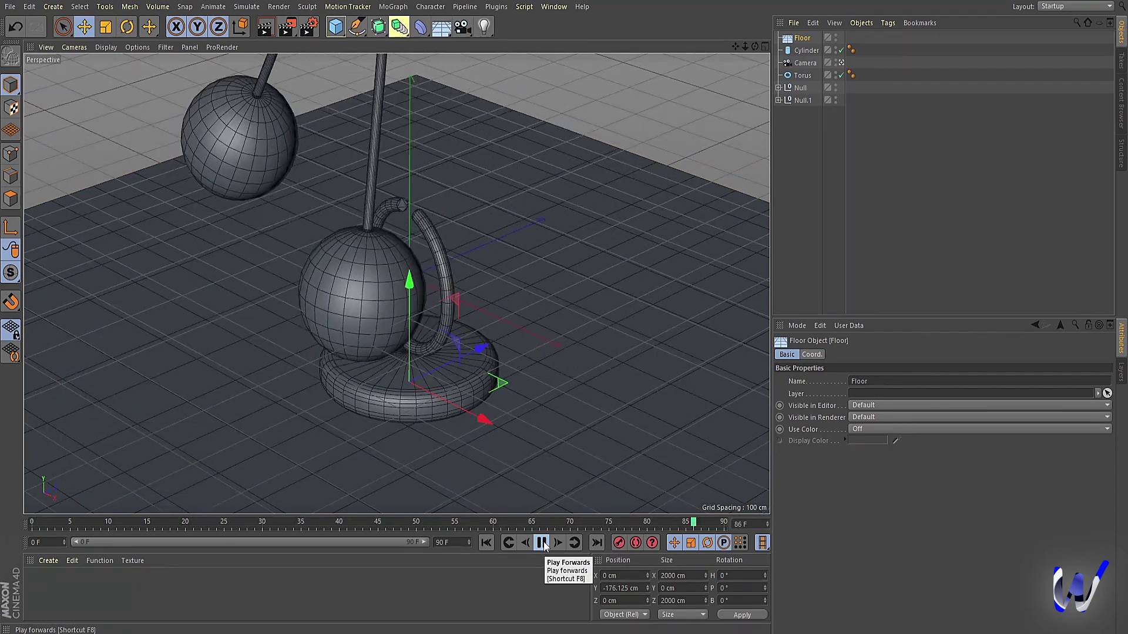
{"action": "left_click", "coordinate": [537, 542]}
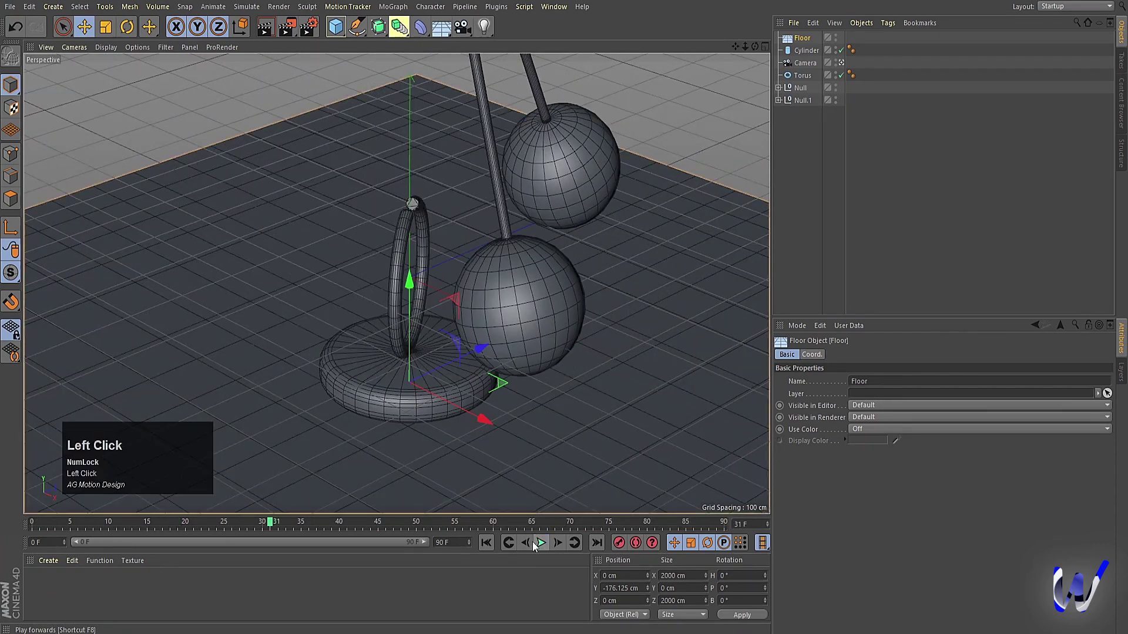
{"action": "left_click", "coordinate": [485, 542]}
{"action": "middle_click_drag", "start_coordinate": [470, 355], "coordinate": [473, 357], "text": "alt"}
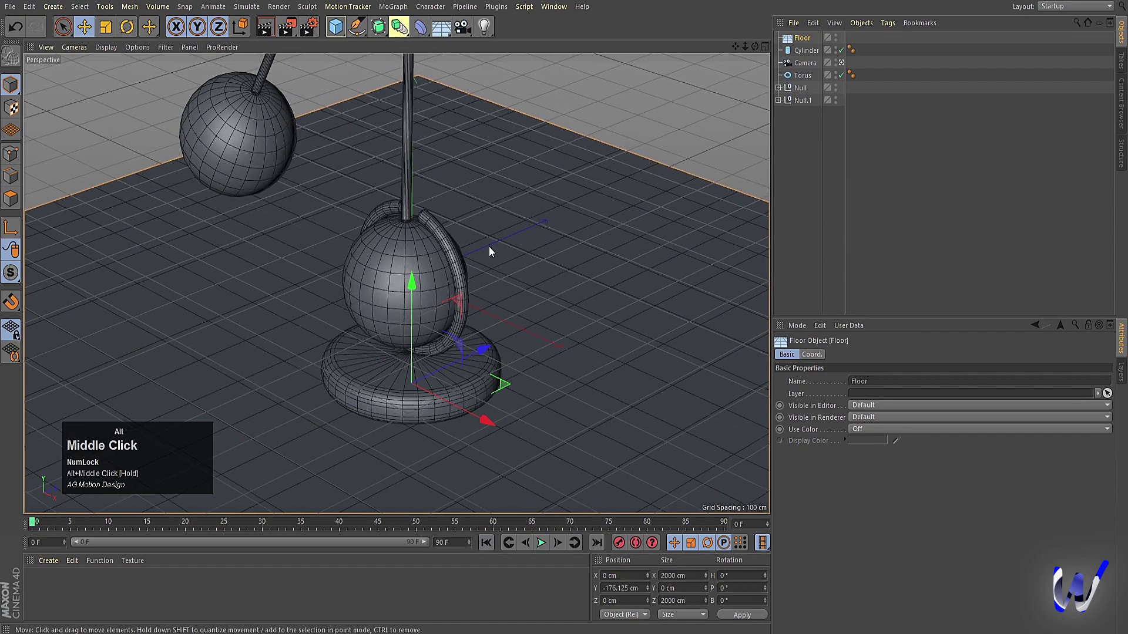
- Add an area light and enlarge its width and height in the front view
{"action": "left_click", "coordinate": [485, 33]}
{"action": "left_click", "coordinate": [623, 75]}
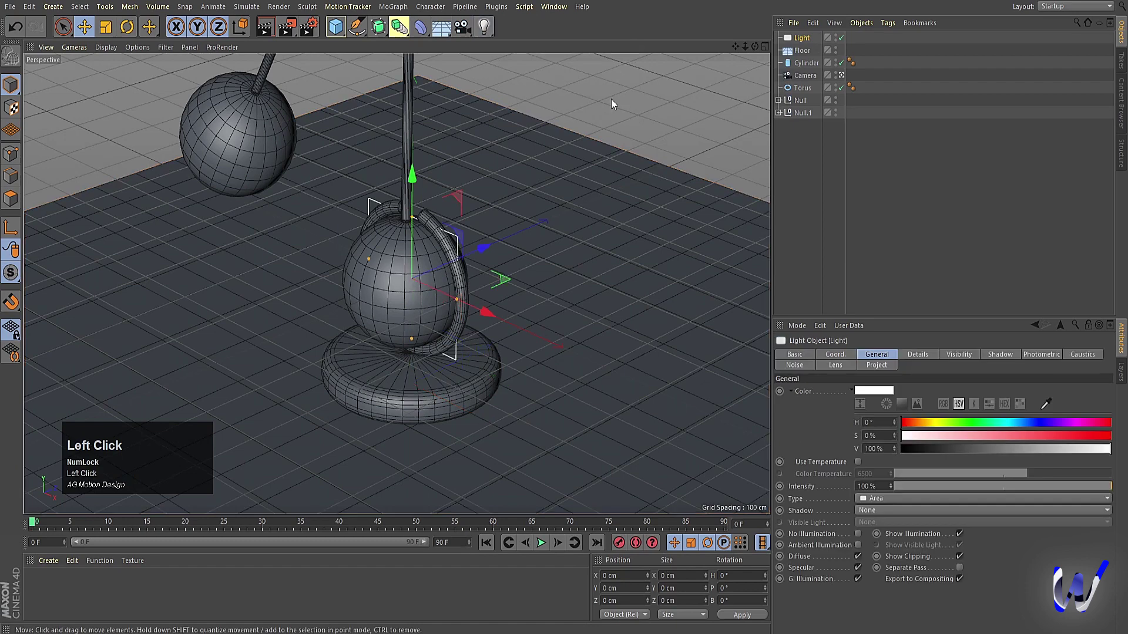
{"action": "middle_click", "coordinate": [551, 193]}
{"action": "middle_click", "coordinate": [603, 169]}
{"action": "middle_click", "coordinate": [567, 321]}
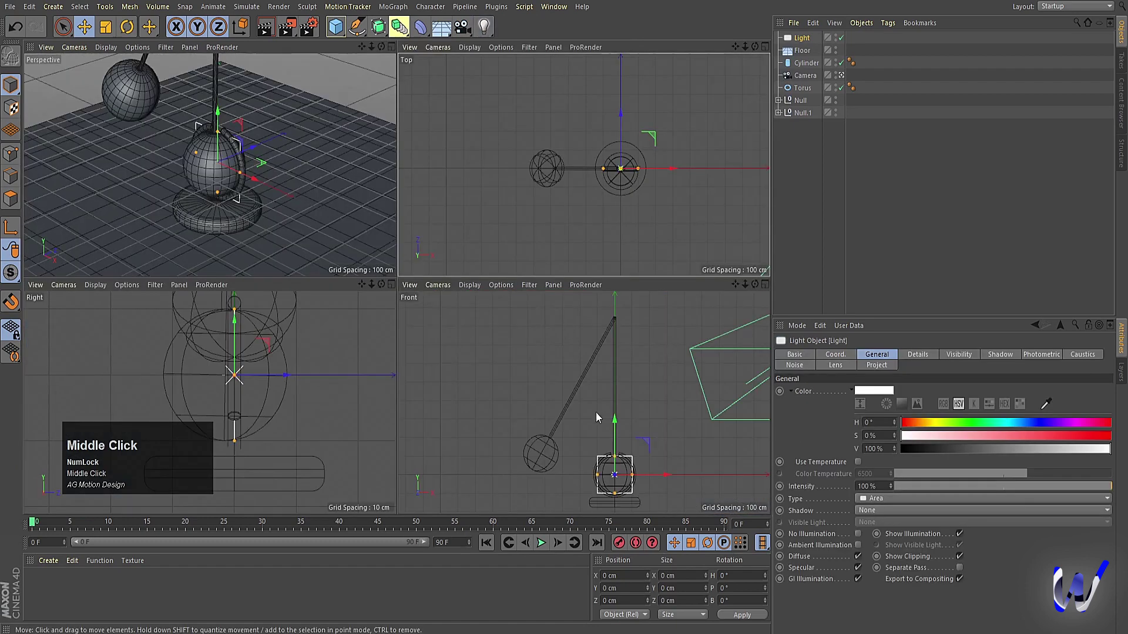
{"action": "middle_click", "coordinate": [594, 407]}
{"action": "left_click_drag", "start_coordinate": [494, 433], "coordinate": [524, 423]}
{"action": "left_click_drag", "start_coordinate": [463, 394], "coordinate": [474, 340]}
- Move the area light to about X 731 cm, Z -779 cm and turn its heading about 41.5° toward the torus
{"action": "middle_click", "coordinate": [473, 339]}
{"action": "middle_click", "coordinate": [557, 214]}
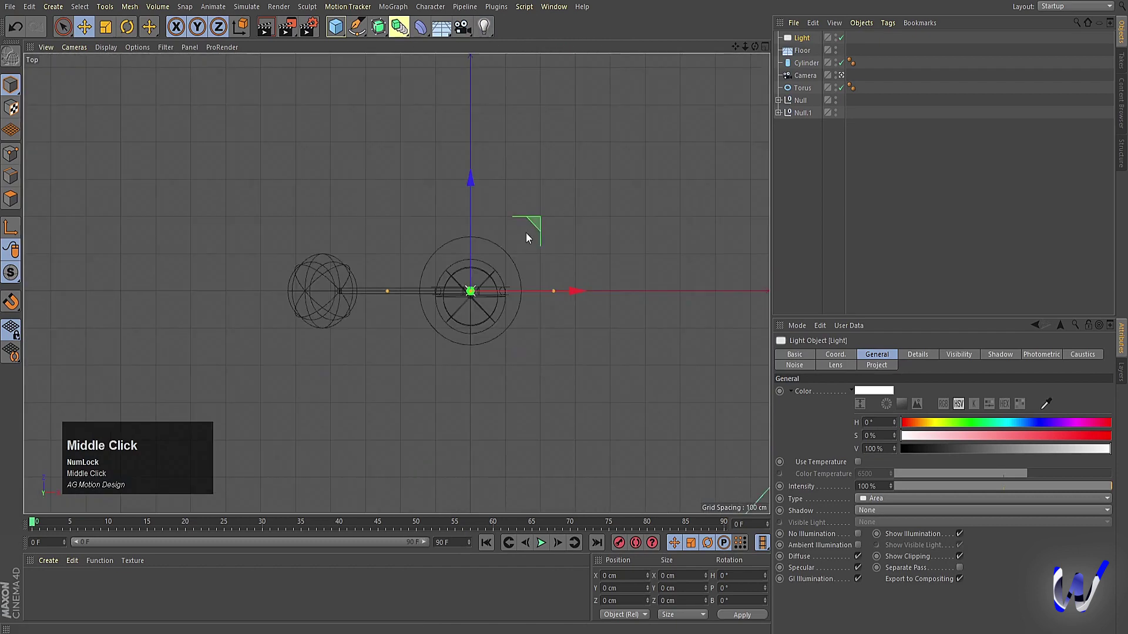
{"action": "left_click_drag", "start_coordinate": [534, 224], "coordinate": [679, 390]}
{"action": "middle_click_drag", "start_coordinate": [561, 408], "coordinate": [549, 231]}
{"action": "left_click_drag", "start_coordinate": [548, 231], "coordinate": [591, 350]}
{"action": "key", "text": "r"}
{"action": "left_click_drag", "start_coordinate": [612, 434], "coordinate": [564, 353]}
- Tilt the area light to a pitch of about -33.6° and raise it to about Y 825 cm
{"action": "middle_click", "coordinate": [548, 319]}
{"action": "middle_click", "coordinate": [263, 395]}
{"action": "key", "text": "s"}
{"action": "scroll", "coordinate": [472, 312], "scroll_direction": "up", "scroll_amount": 2}
{"action": "scroll", "coordinate": [473, 317], "scroll_direction": "down", "scroll_amount": 5}
{"action": "key", "text": "e"}
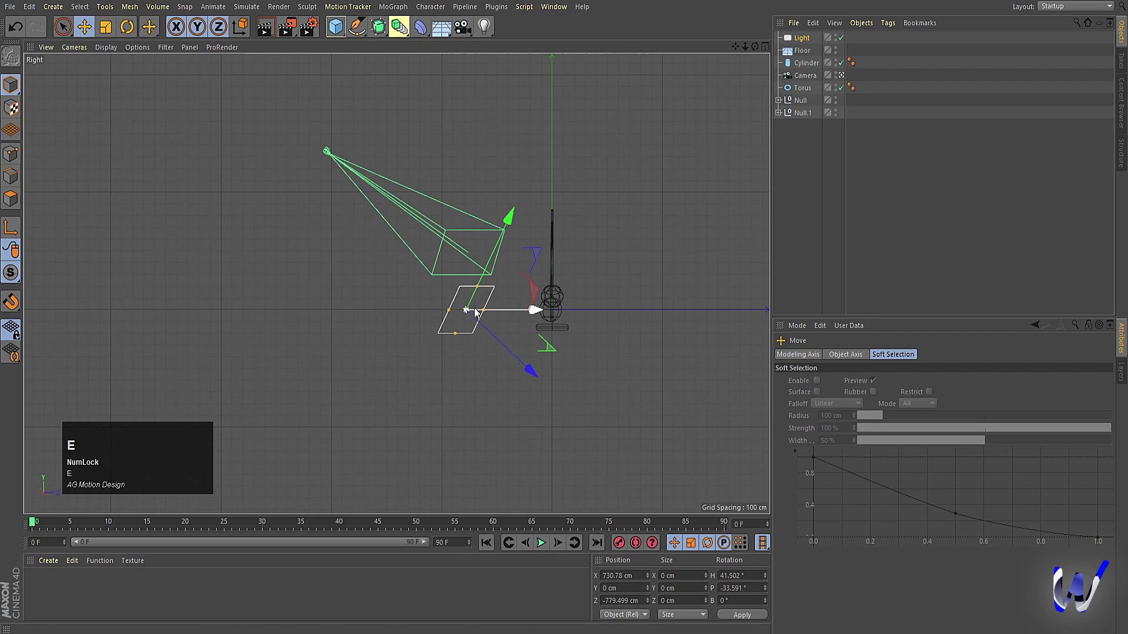
{"action": "key", "text": "w"}
{"action": "left_click_drag", "start_coordinate": [466, 194], "coordinate": [462, 110]}
{"action": "middle_click", "coordinate": [537, 189]}
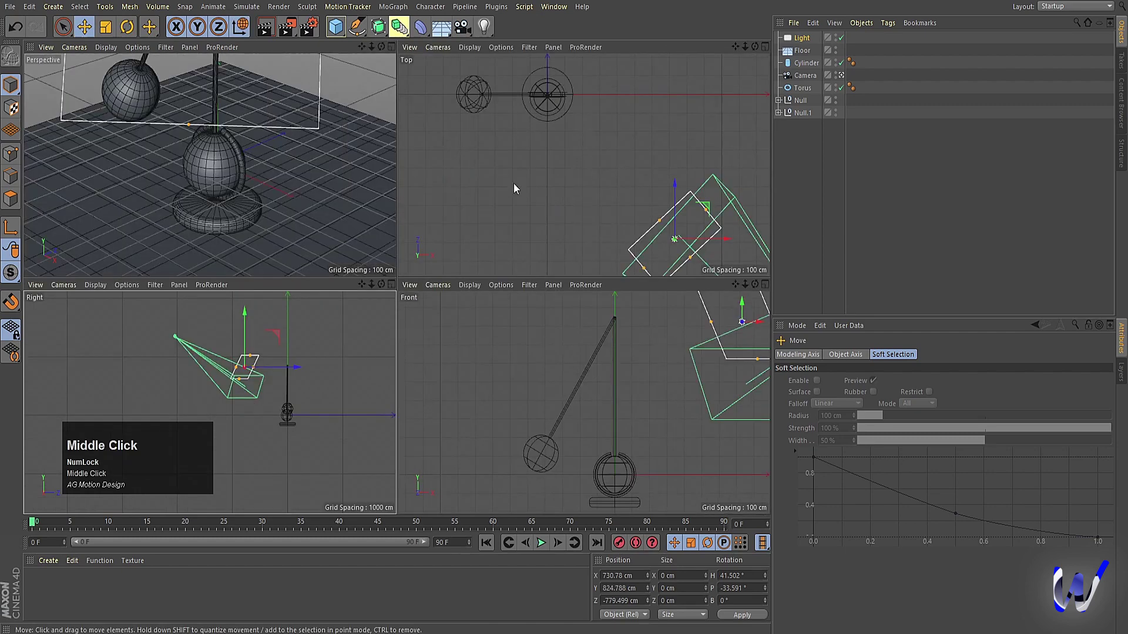
{"action": "middle_click", "coordinate": [239, 171]}
- Set the light's shadow type to Area and render the camera view as a test
{"action": "left_click", "coordinate": [800, 38]}
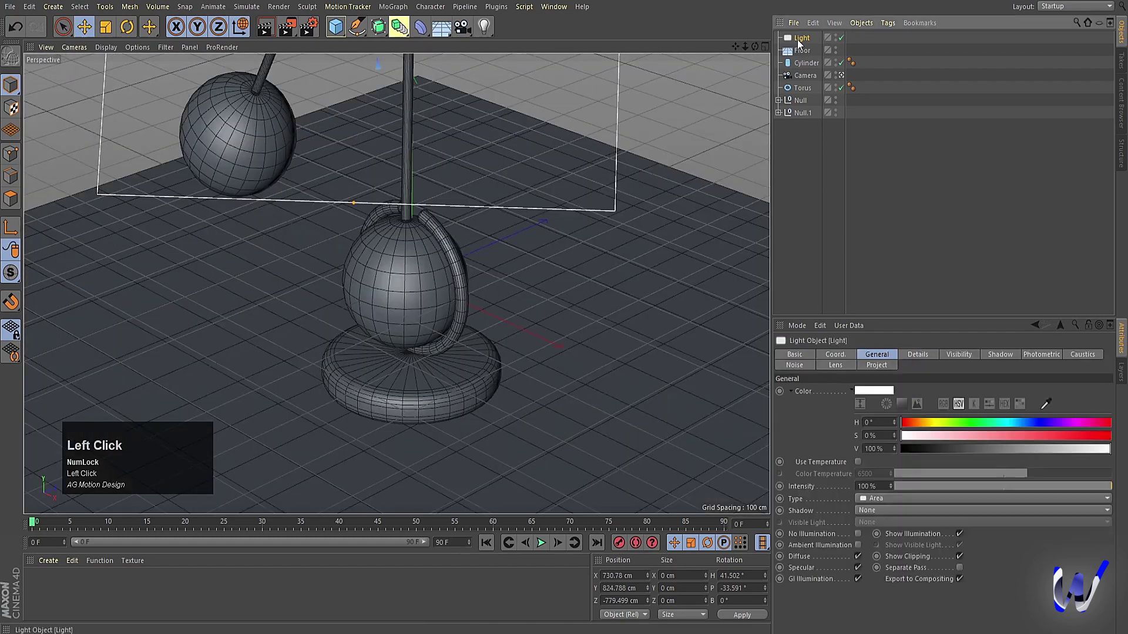
{"action": "left_click", "coordinate": [868, 510]}
{"action": "left_click", "coordinate": [869, 556]}
{"action": "key", "text": "ctrl+r"}
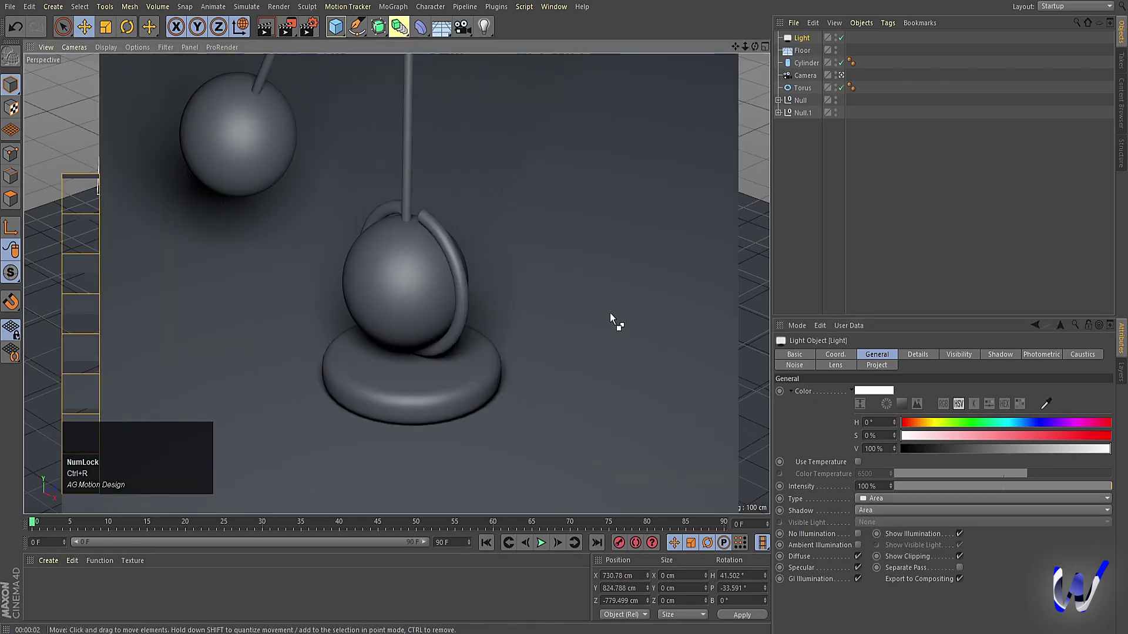
- Duplicate the area light along X to the other side of the pendulums and rotate the copy to face the torus
{"action": "middle_click", "coordinate": [610, 312]}
{"action": "middle_click", "coordinate": [647, 249]}
{"action": "scroll", "coordinate": [658, 241], "scroll_direction": "down", "scroll_amount": 2}
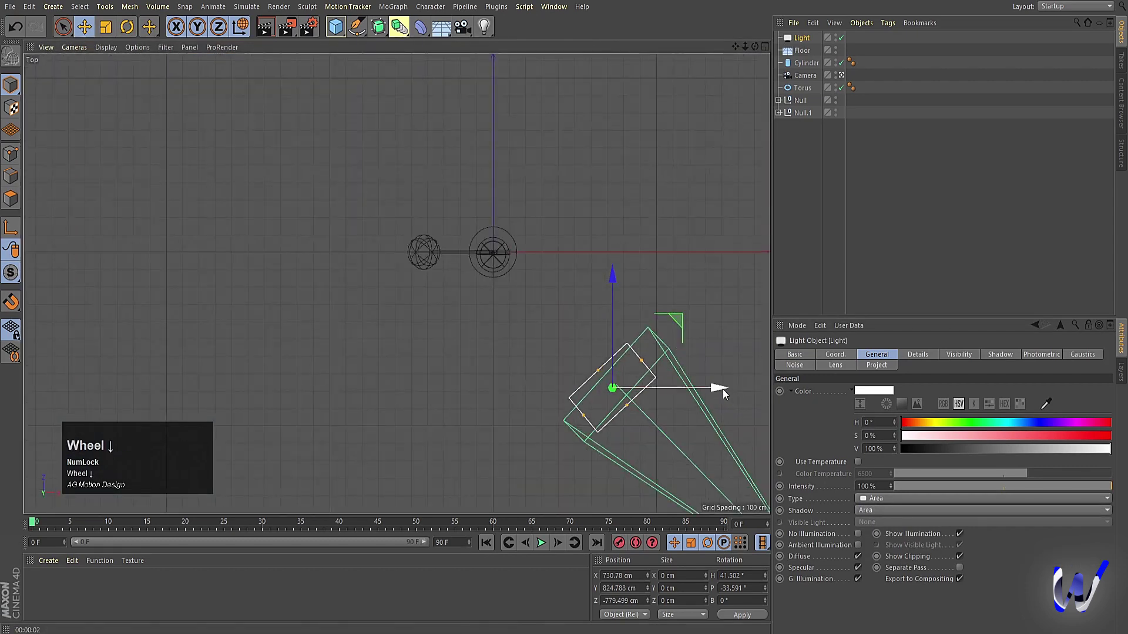
{"action": "left_click_drag", "start_coordinate": [724, 390], "coordinate": [404, 383], "text": "ctrl"}
{"action": "key", "text": "r"}
{"action": "key", "text": "w"}
{"action": "left_click_drag", "start_coordinate": [354, 341], "coordinate": [369, 440]}
- Center the pair of lights on the torus, duplicate both to about Z 821 cm, and rotate the copies by 180°
{"action": "left_click", "coordinate": [802, 50]}
{"action": "left_click", "coordinate": [802, 38], "text": "shift"}
{"action": "key", "text": "e"}
{"action": "left_click_drag", "start_coordinate": [560, 388], "coordinate": [598, 389]}
{"action": "left_click_drag", "start_coordinate": [496, 281], "coordinate": [541, 11], "text": "ctrl"}
{"action": "key", "text": "r"}
{"action": "left_click", "coordinate": [544, 70]}
{"action": "left_click_drag", "start_coordinate": [544, 69], "coordinate": [435, 159]}
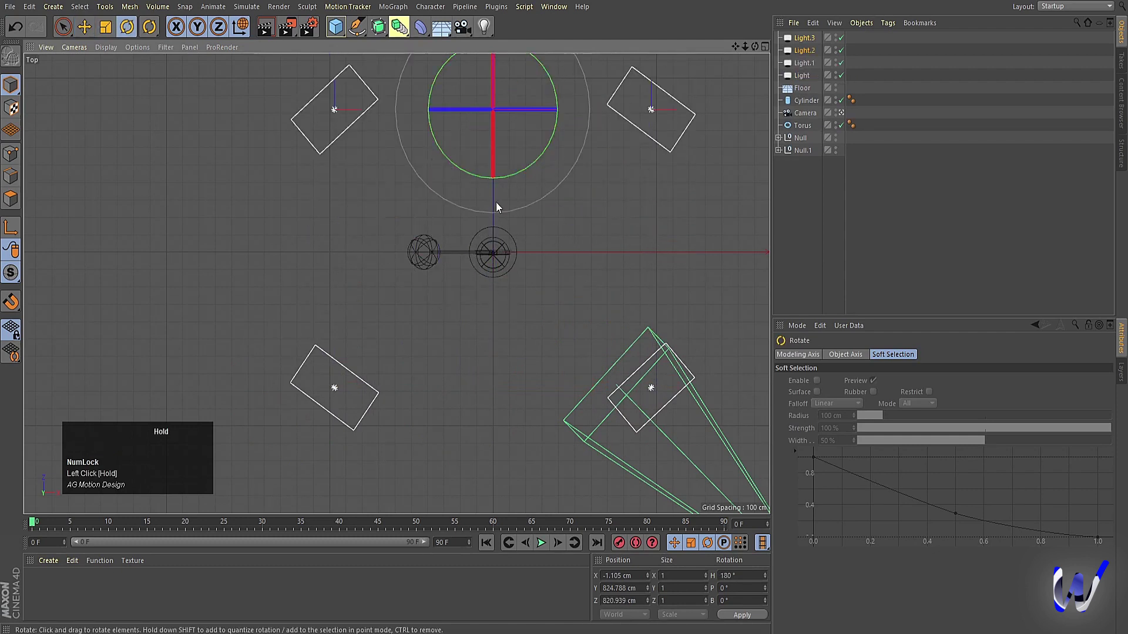
- Render the camera view to check the four lights, play the animation briefly and return to the first frame
{"action": "middle_click", "coordinate": [496, 207]}
{"action": "middle_click", "coordinate": [252, 181]}
{"action": "key", "text": "ctrl+r"}
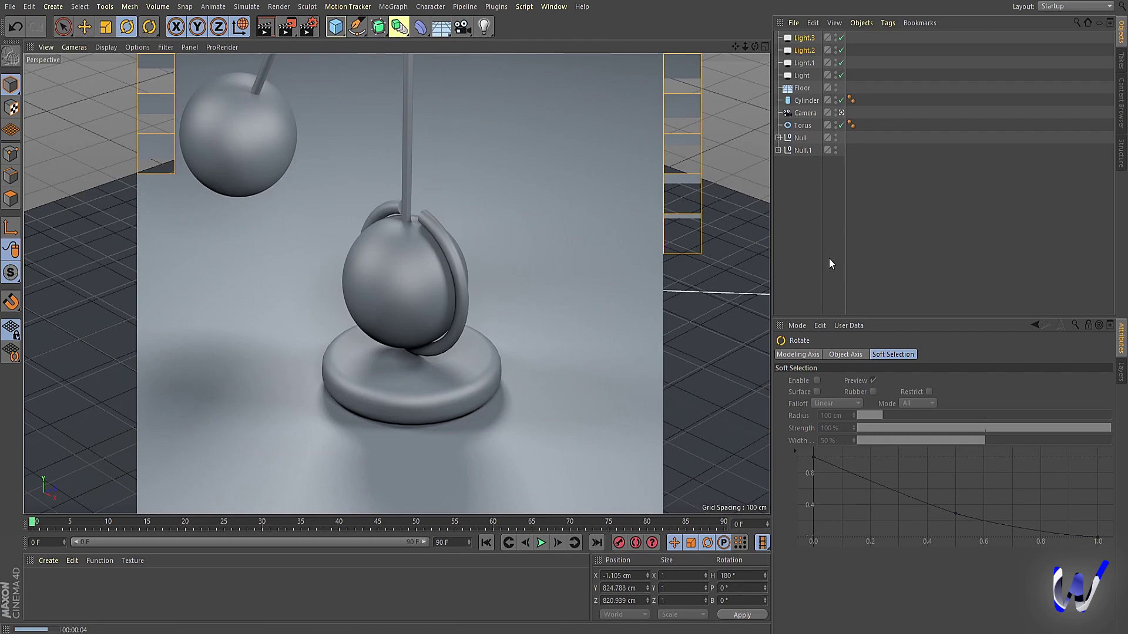
{"action": "left_click", "coordinate": [847, 217]}
{"action": "left_click", "coordinate": [544, 546]}
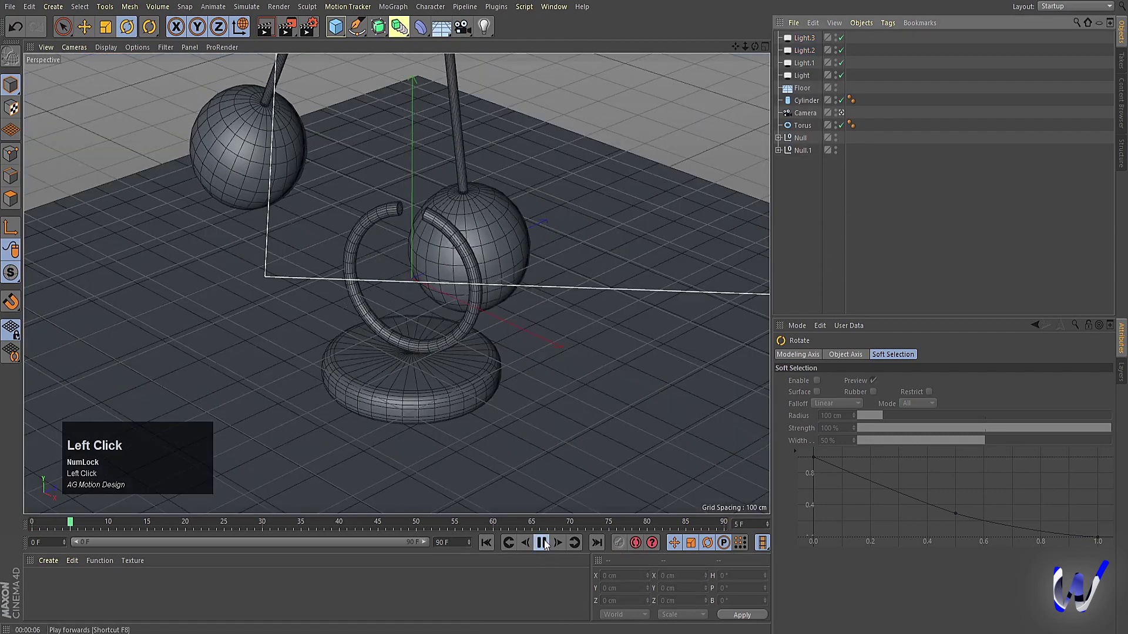
{"action": "left_click", "coordinate": [541, 543]}
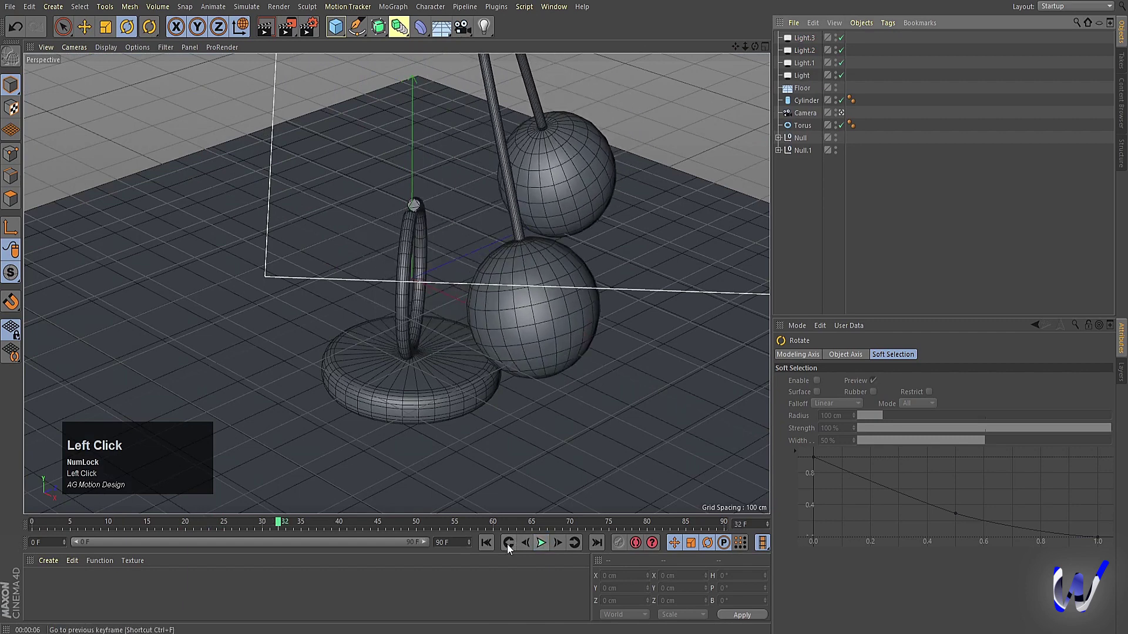
{"action": "left_click", "coordinate": [490, 542]}
- Create a new material, apply it to both pendulum spheres and render the view as a test
{"action": "double_click", "coordinate": [56, 585]}
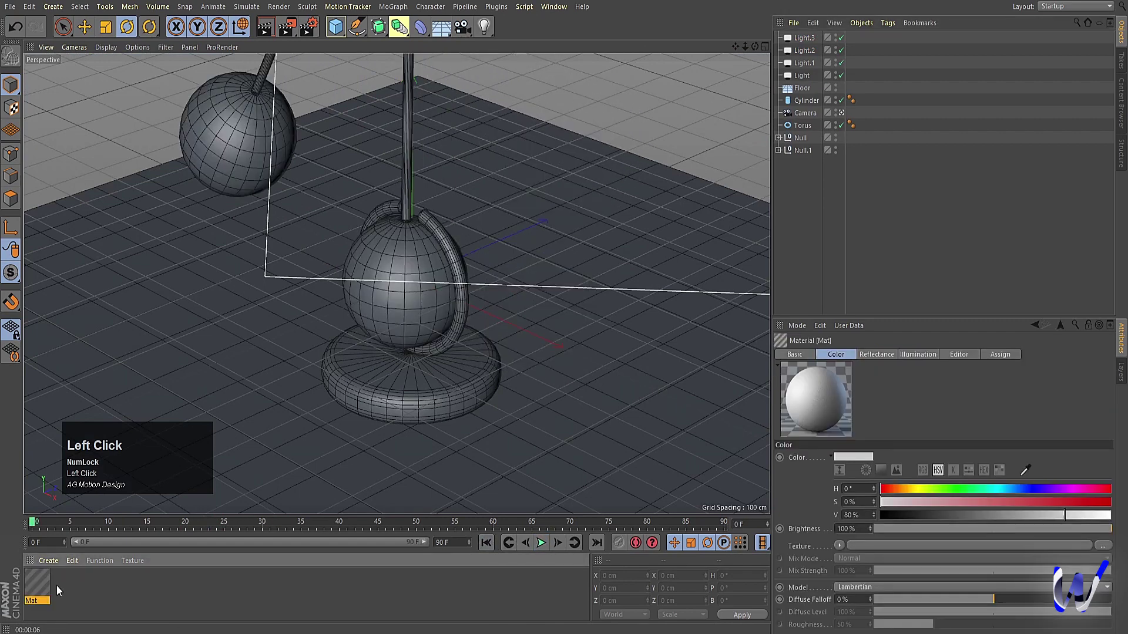
{"action": "left_click_drag", "start_coordinate": [38, 585], "coordinate": [387, 323]}
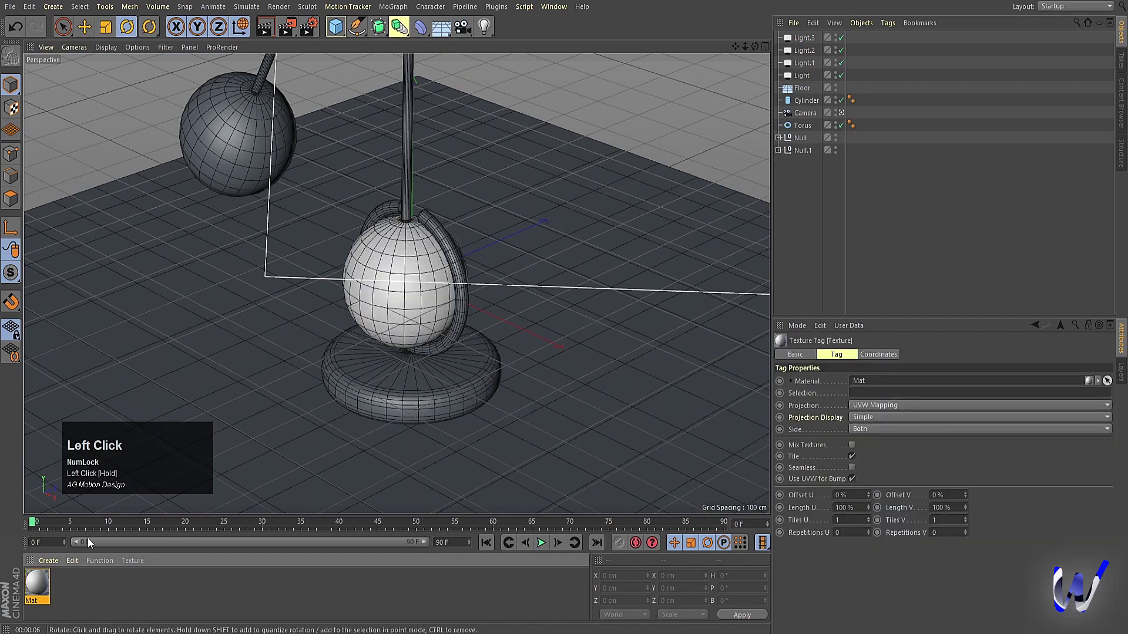
{"action": "left_click_drag", "start_coordinate": [38, 585], "coordinate": [234, 155]}
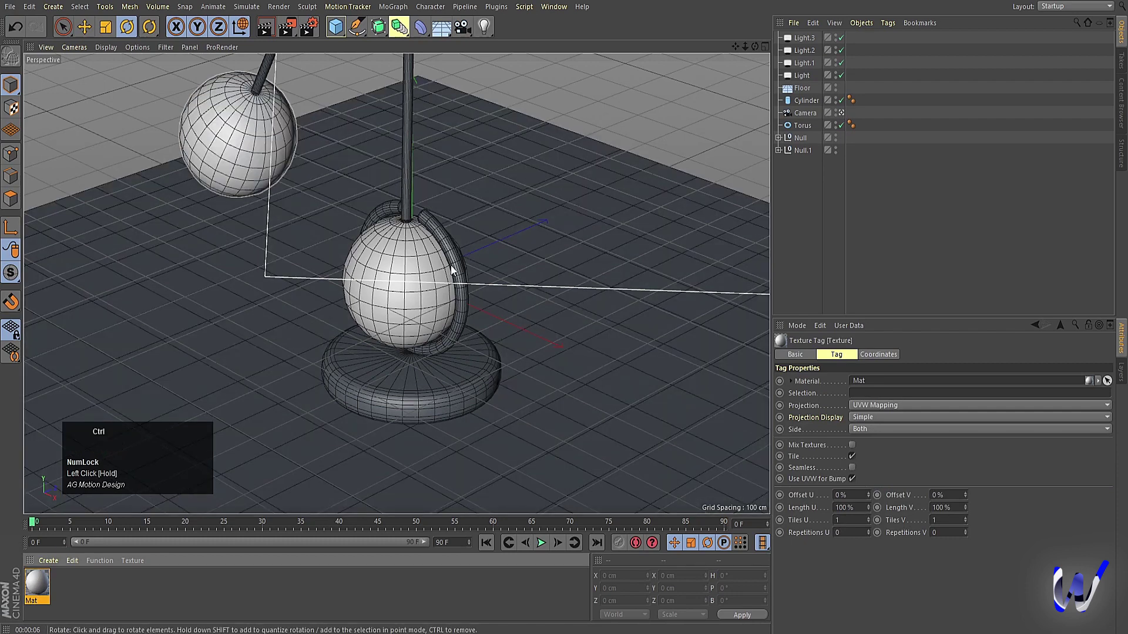
{"action": "key", "text": "ctrl+r"}
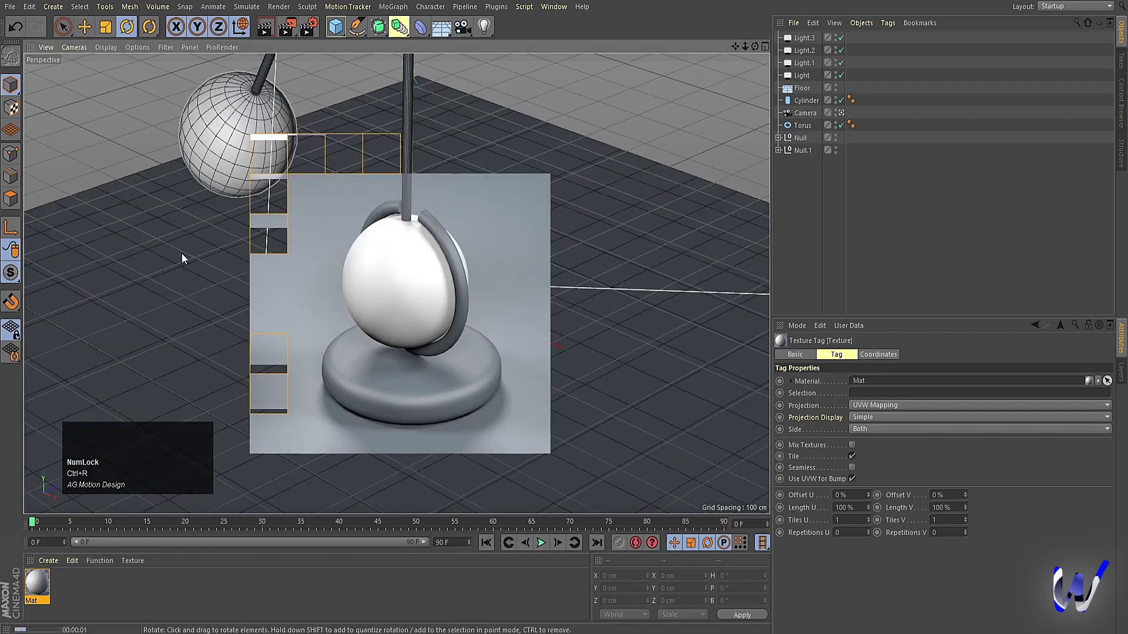
- Open the spheres' material and change its color to RGB 204, 0, 0
{"action": "left_click", "coordinate": [42, 584]}
{"action": "double_click", "coordinate": [42, 583]}
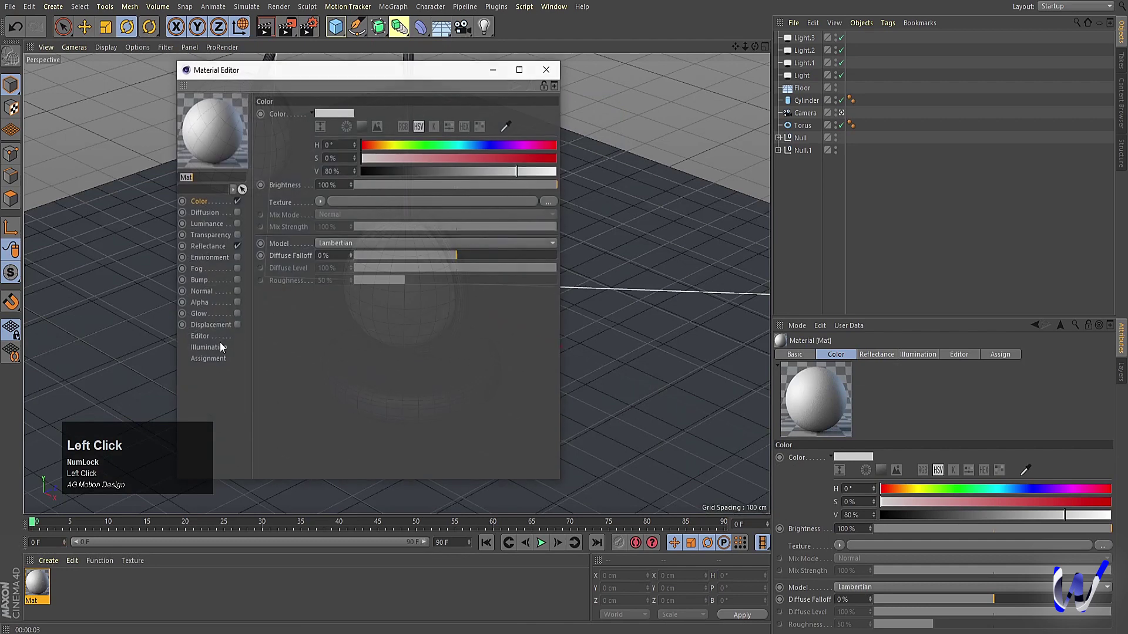
{"action": "left_click", "coordinate": [403, 127]}
{"action": "left_click_drag", "start_coordinate": [376, 157], "coordinate": [325, 177]}
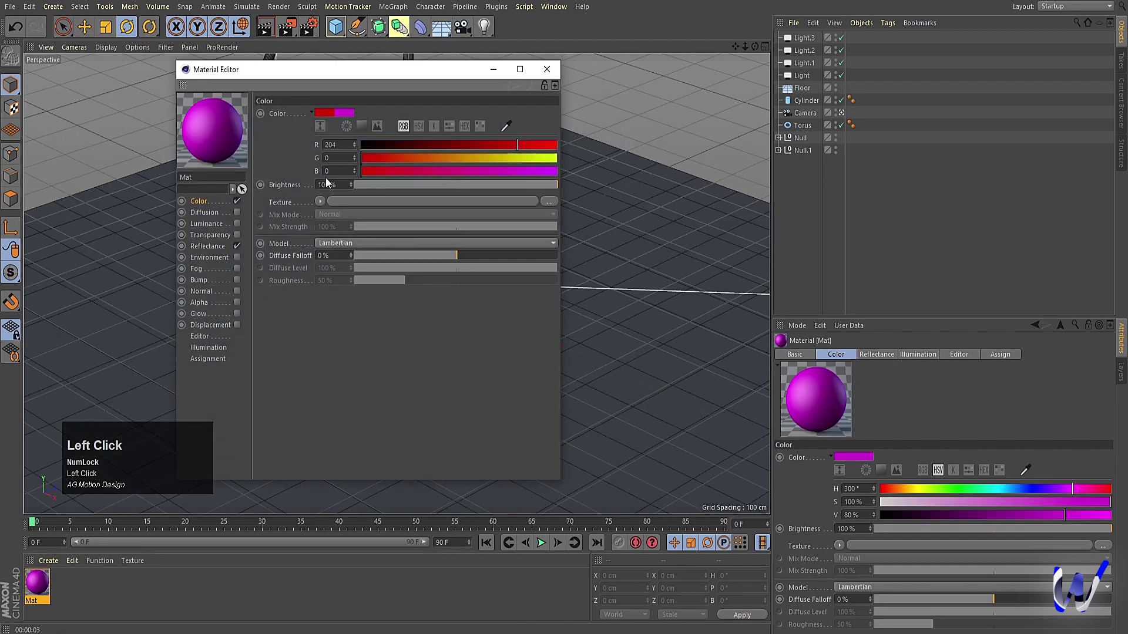
- Give the spheres' material a Beckmann reflectance with 8% roughness and 36% reflection strength, and render the view
{"action": "left_click", "coordinate": [200, 246]}
{"action": "left_click", "coordinate": [351, 286]}
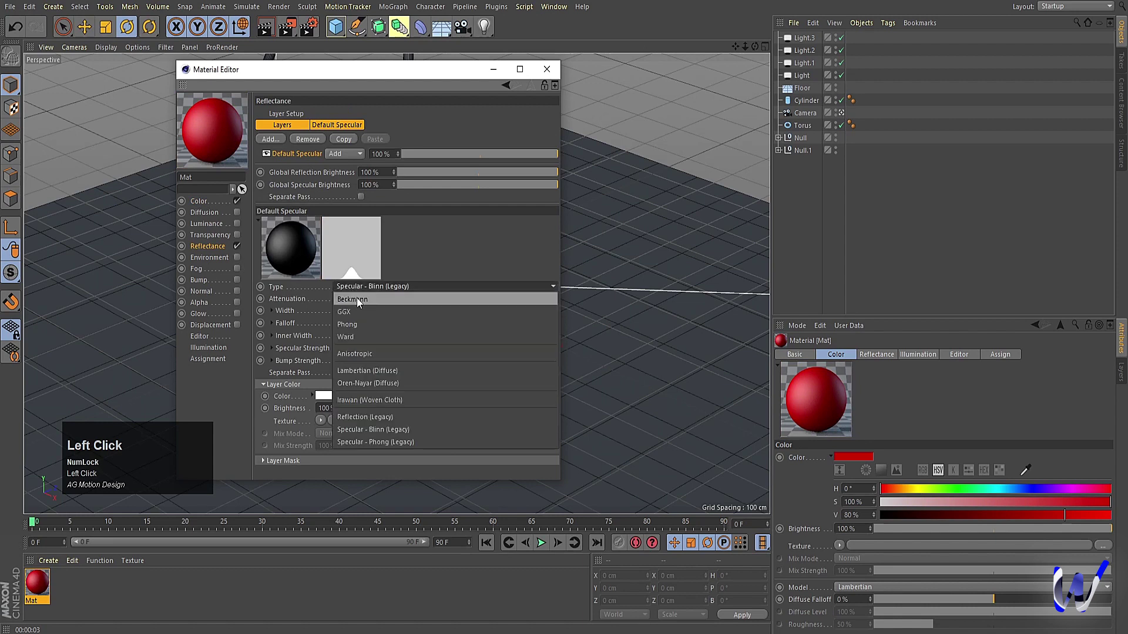
{"action": "left_click", "coordinate": [376, 298]}
{"action": "mouse_move", "coordinate": [396, 322]}
{"action": "left_mouse_down"}
{"action": "mouse_move", "coordinate": [442, 323]}
{"action": "mouse_move", "coordinate": [394, 309]}
{"action": "left_mouse_up"}
{"action": "left_click", "coordinate": [493, 69]}
{"action": "key", "text": "ctrl+r"}
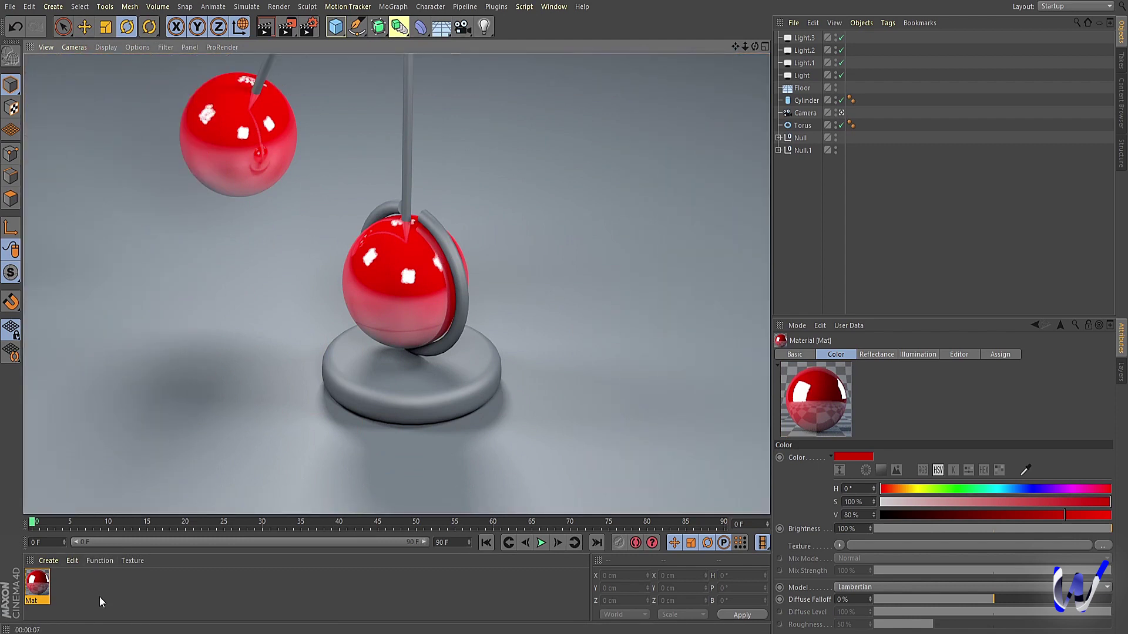
- Duplicate the spheres' red material and set the duplicate's color to black, RGB 0, 0, 0
{"action": "left_click", "coordinate": [38, 582]}
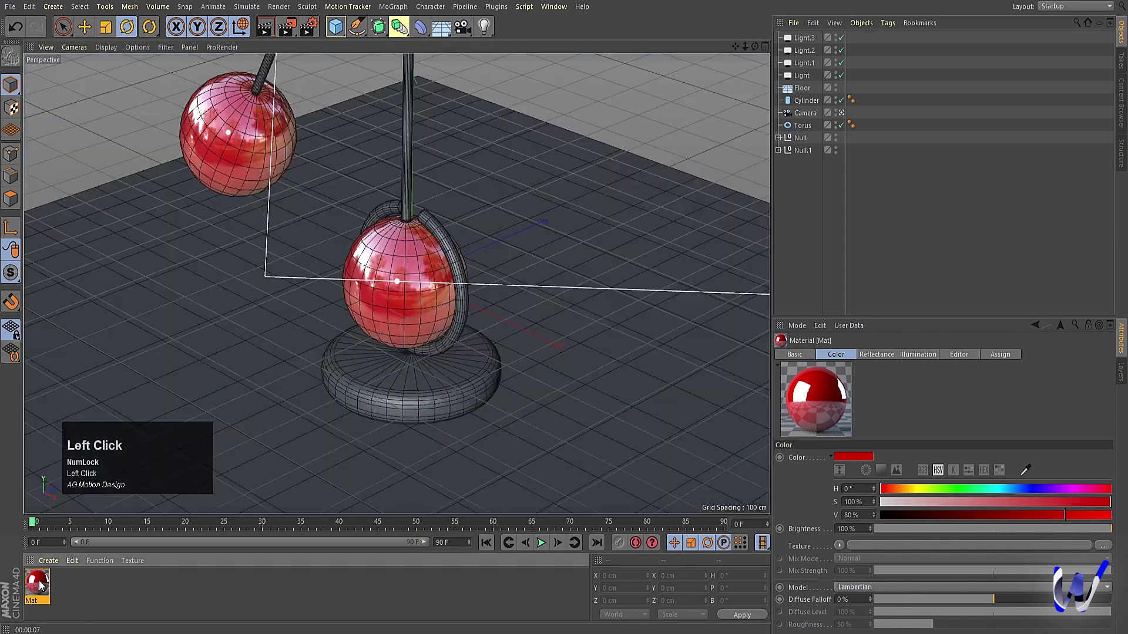
{"action": "left_click_drag", "start_coordinate": [37, 582], "coordinate": [66, 583], "text": "ctrl"}
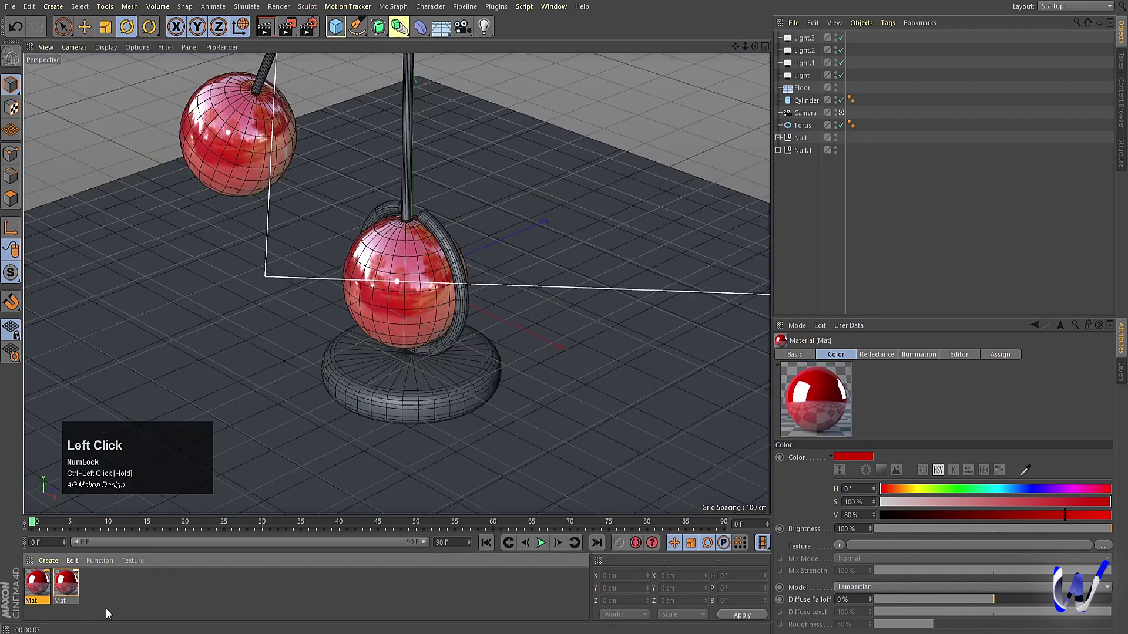
{"action": "left_click", "coordinate": [103, 608]}
{"action": "double_click", "coordinate": [45, 590]}
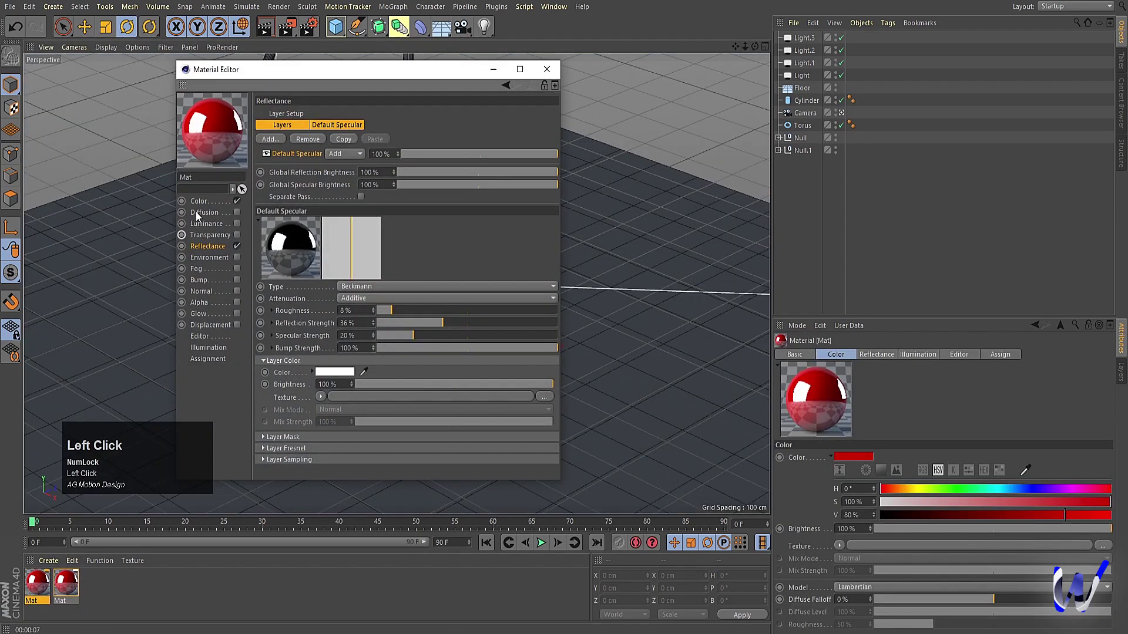
{"action": "left_click", "coordinate": [197, 202]}
{"action": "left_click_drag", "start_coordinate": [390, 150], "coordinate": [319, 135]}
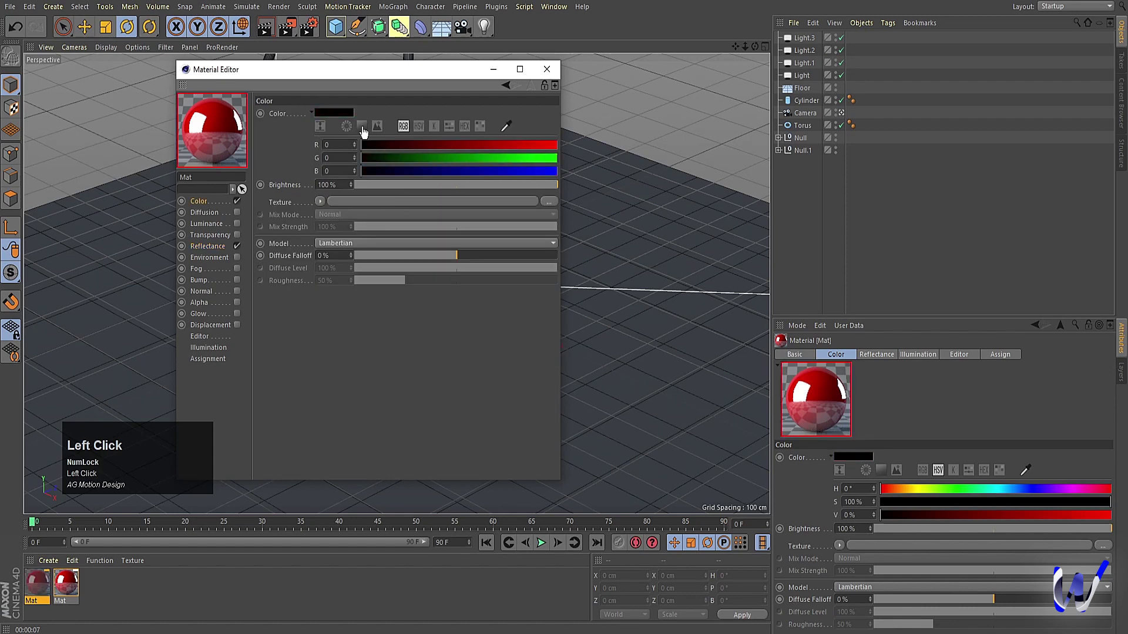
{"action": "left_click", "coordinate": [546, 69]}
- Apply the black duplicate material to the torus and render the view as a test
{"action": "left_click_drag", "start_coordinate": [37, 584], "coordinate": [467, 314]}
{"action": "key", "text": "ctrl+r"}
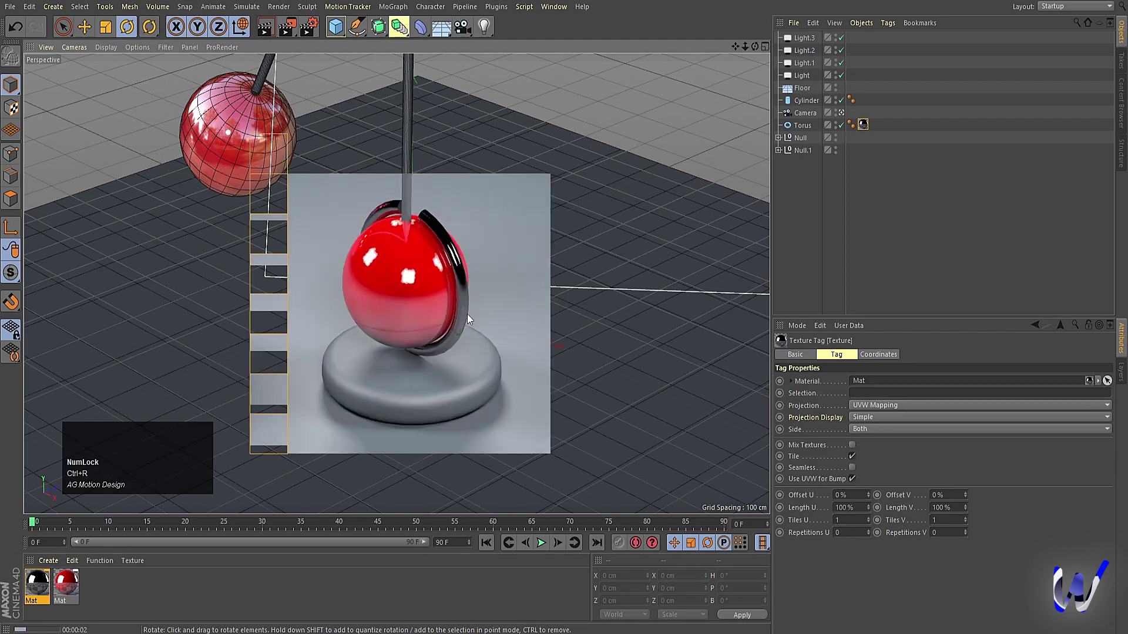
{"action": "left_click", "coordinate": [34, 583]}
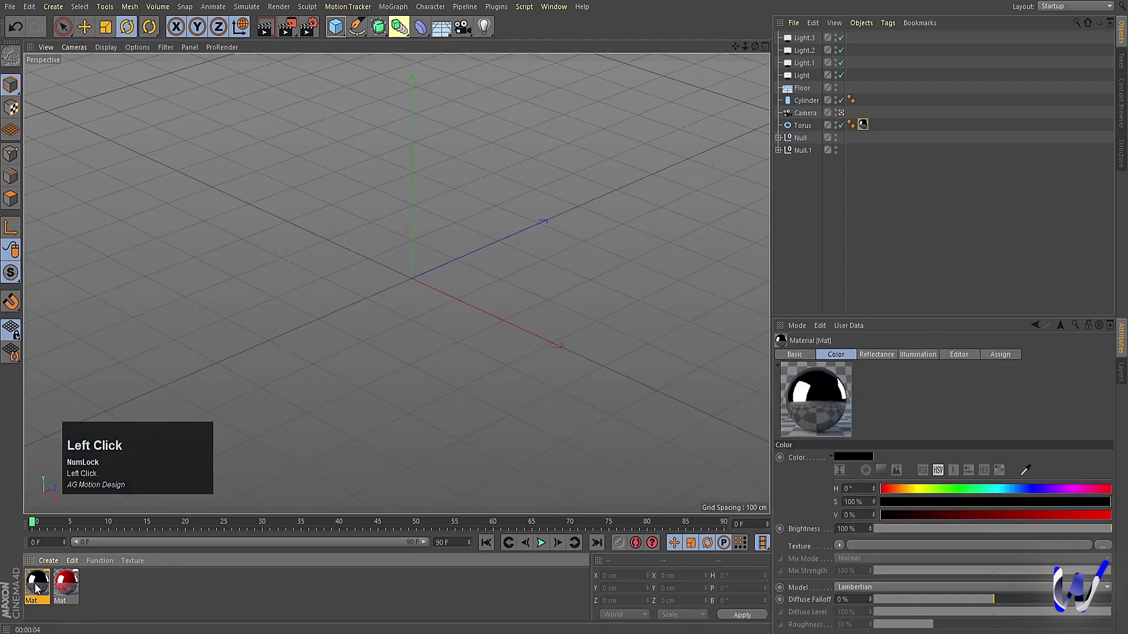
- Recolor the torus material to yellow, RGB 222, 187, 0, and apply it to the base cylinder as well, checking each change with a render
{"action": "double_click", "coordinate": [34, 583]}
{"action": "left_click_drag", "start_coordinate": [478, 145], "coordinate": [504, 157]}
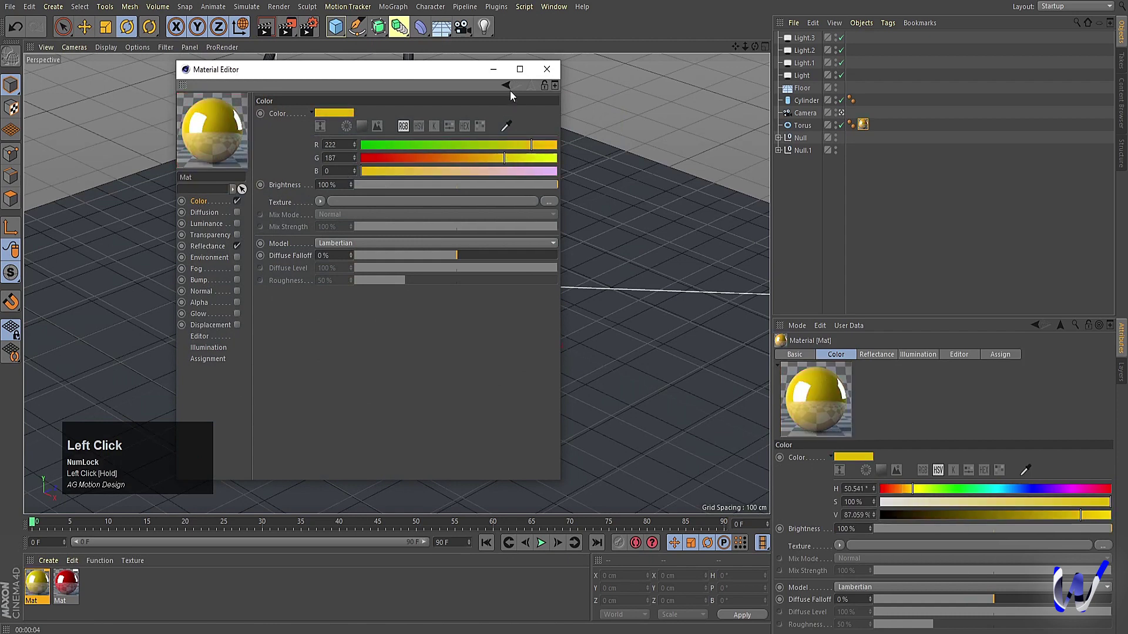
{"action": "left_click", "coordinate": [503, 70]}
{"action": "key", "text": "ctrl+r"}
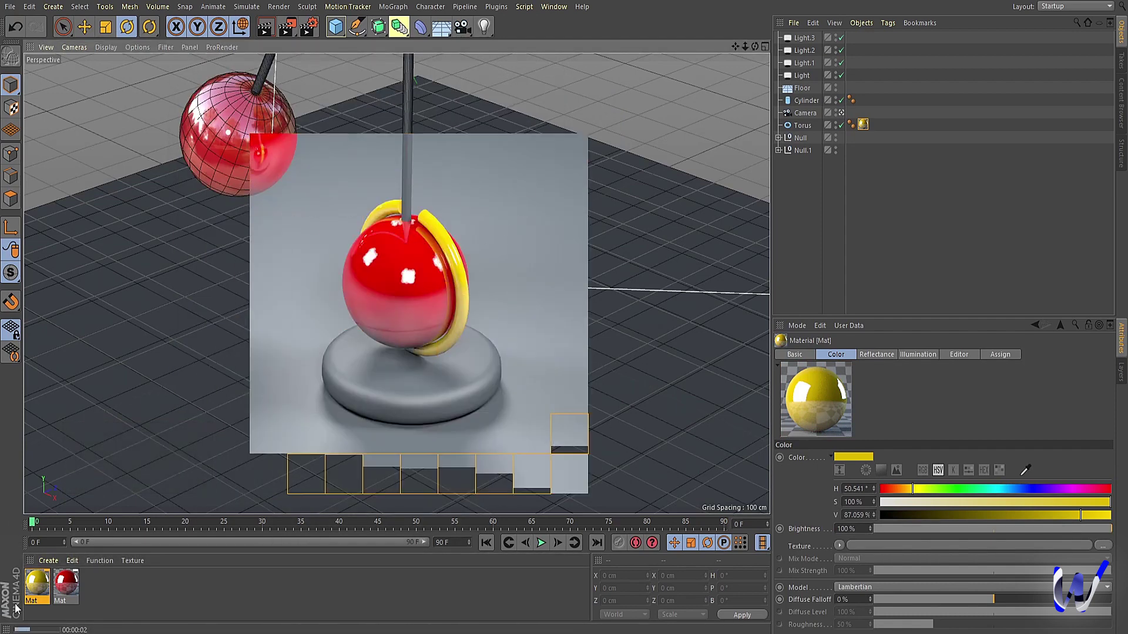
{"action": "left_click_drag", "start_coordinate": [37, 582], "coordinate": [371, 395]}
{"action": "key", "text": "ctrl+r"}
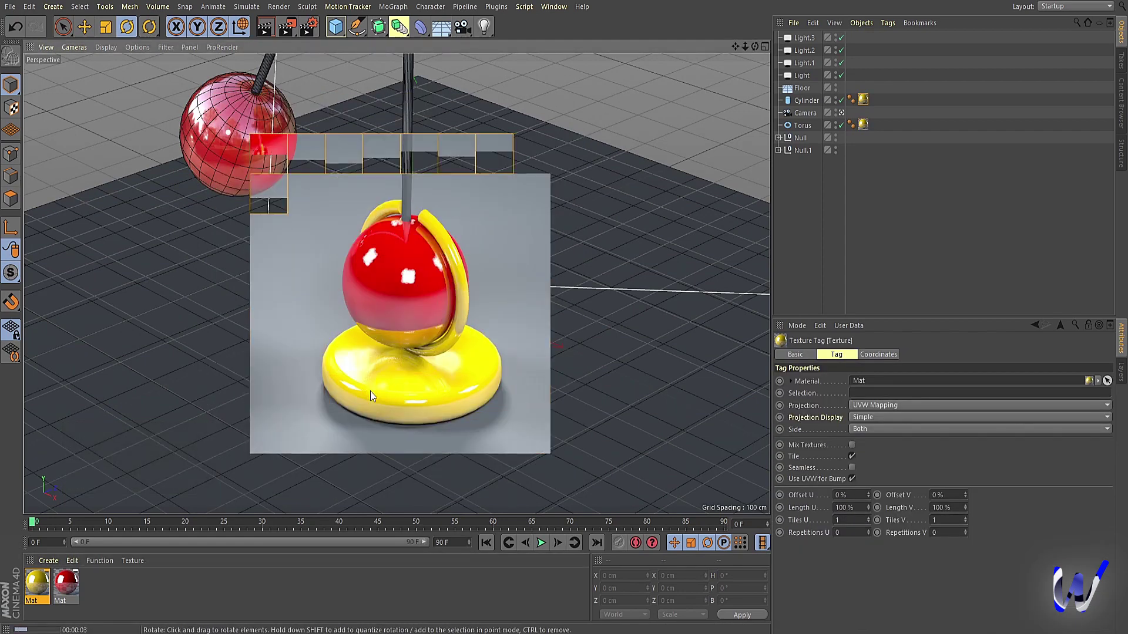
- Create a new material, apply it to the floor and set its color to black, RGB 0, 0, 0
{"action": "double_click", "coordinate": [118, 590]}
{"action": "left_click_drag", "start_coordinate": [35, 585], "coordinate": [238, 392]}
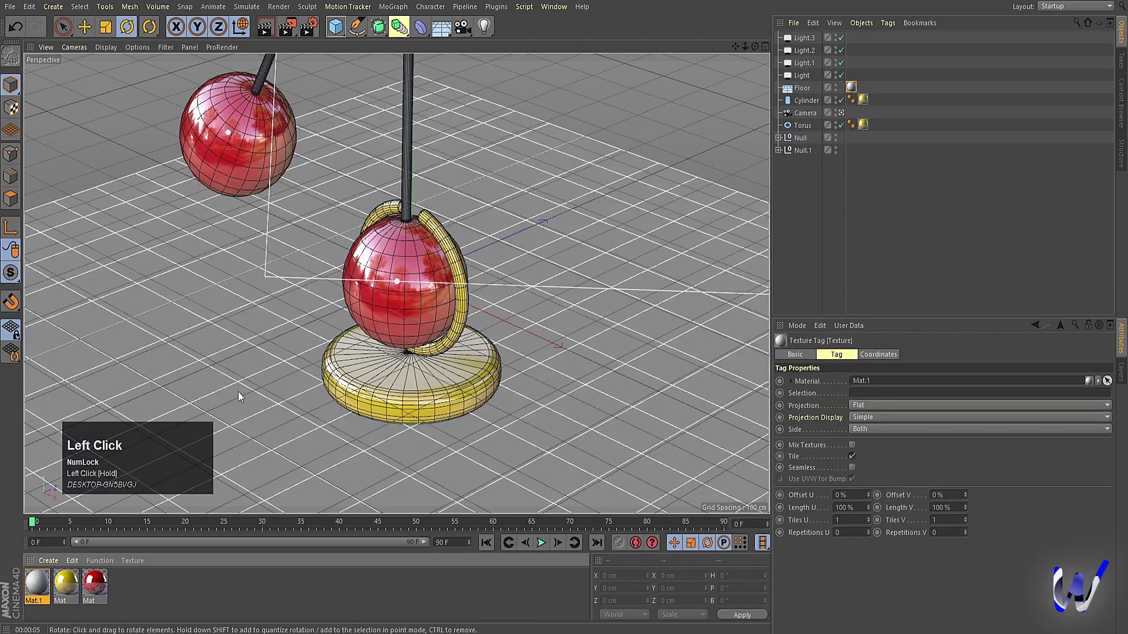
{"action": "double_click", "coordinate": [34, 586]}
{"action": "left_click_drag", "start_coordinate": [405, 157], "coordinate": [352, 146]}
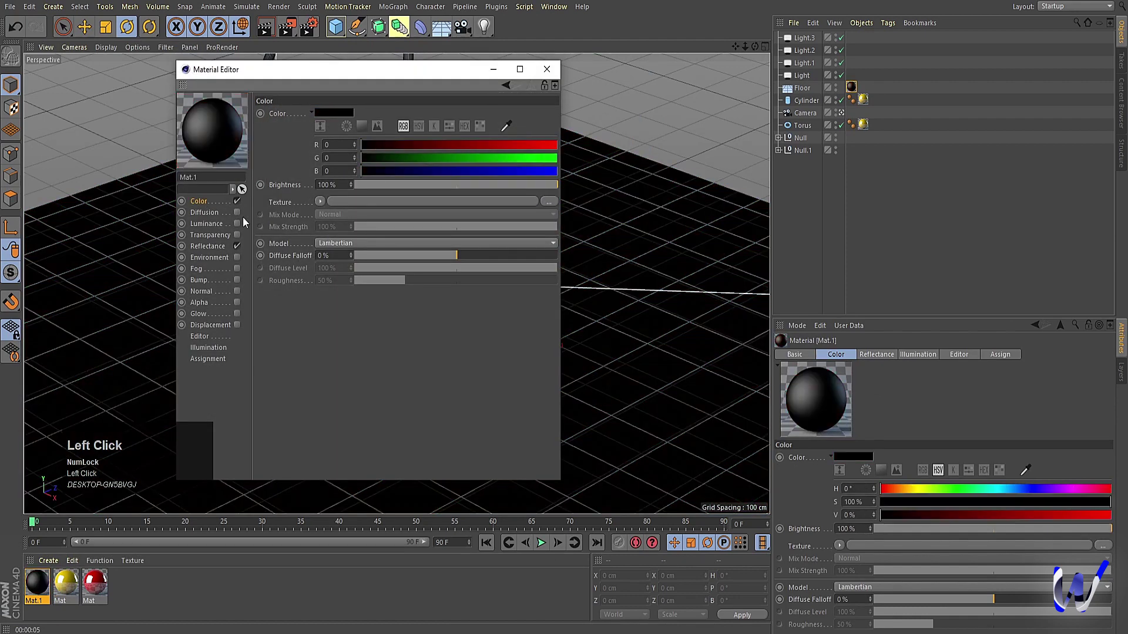
- Set the floor material's reflectance to Beckmann with 0% roughness and 31% reflection strength, and render the view
{"action": "left_click", "coordinate": [209, 246]}
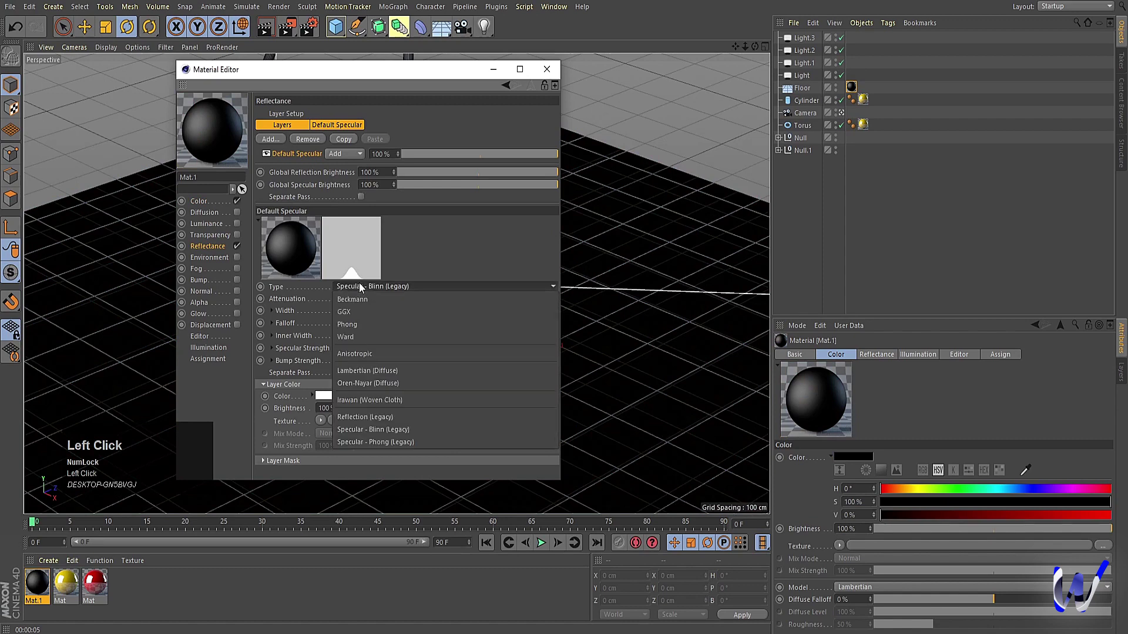
{"action": "left_click", "coordinate": [355, 287]}
{"action": "left_click", "coordinate": [356, 299]}
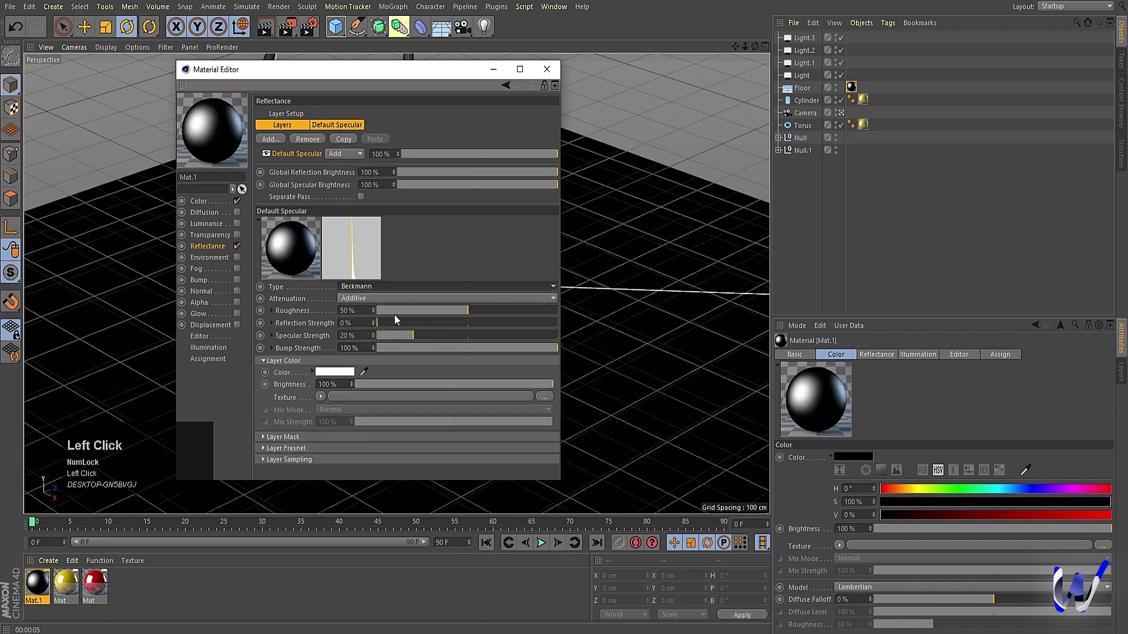
{"action": "left_click_drag", "start_coordinate": [382, 319], "coordinate": [433, 322]}
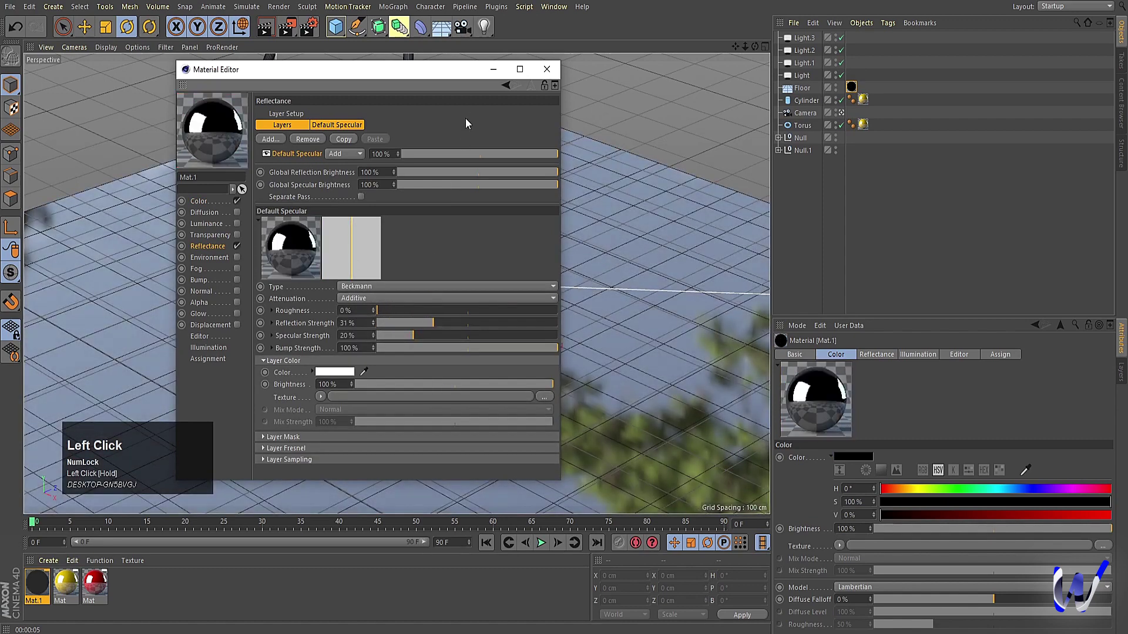
{"action": "left_click", "coordinate": [487, 73]}
{"action": "key", "text": "ctrl+r"}
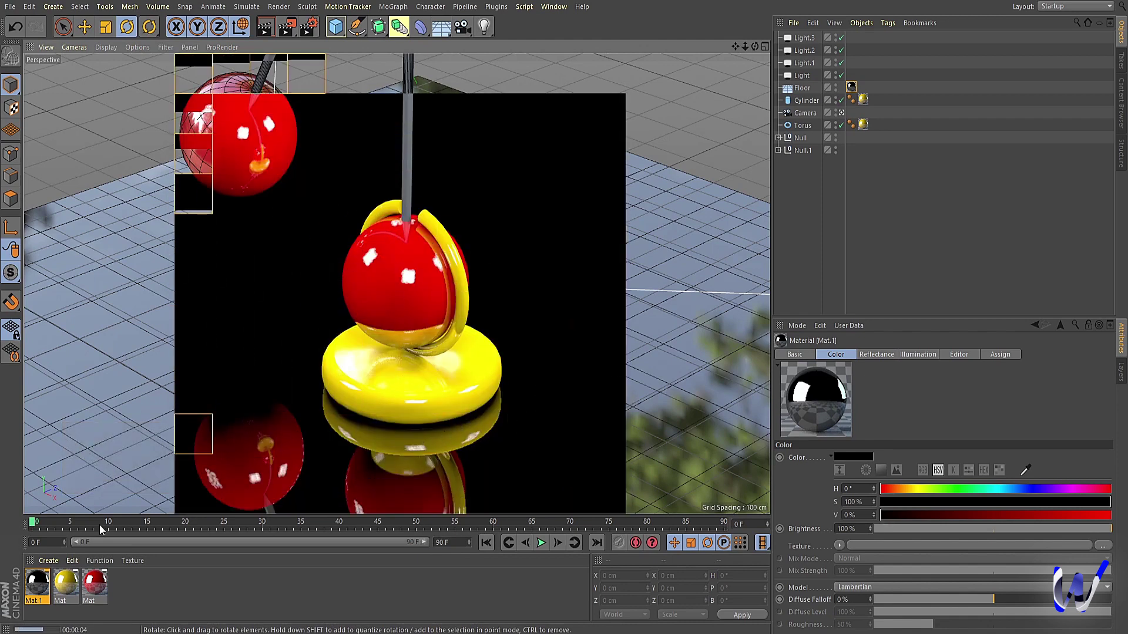
- Set the floor material's reflectance roughness to 12% and render the view
{"action": "double_click", "coordinate": [36, 582]}
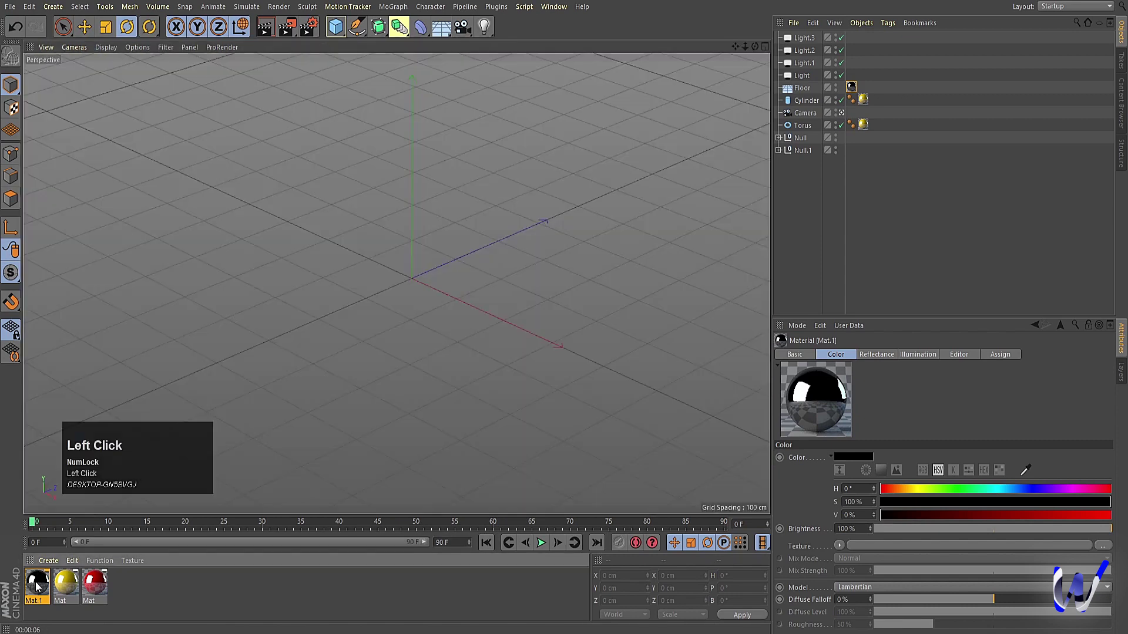
{"action": "left_click_drag", "start_coordinate": [373, 309], "coordinate": [373, 306]}
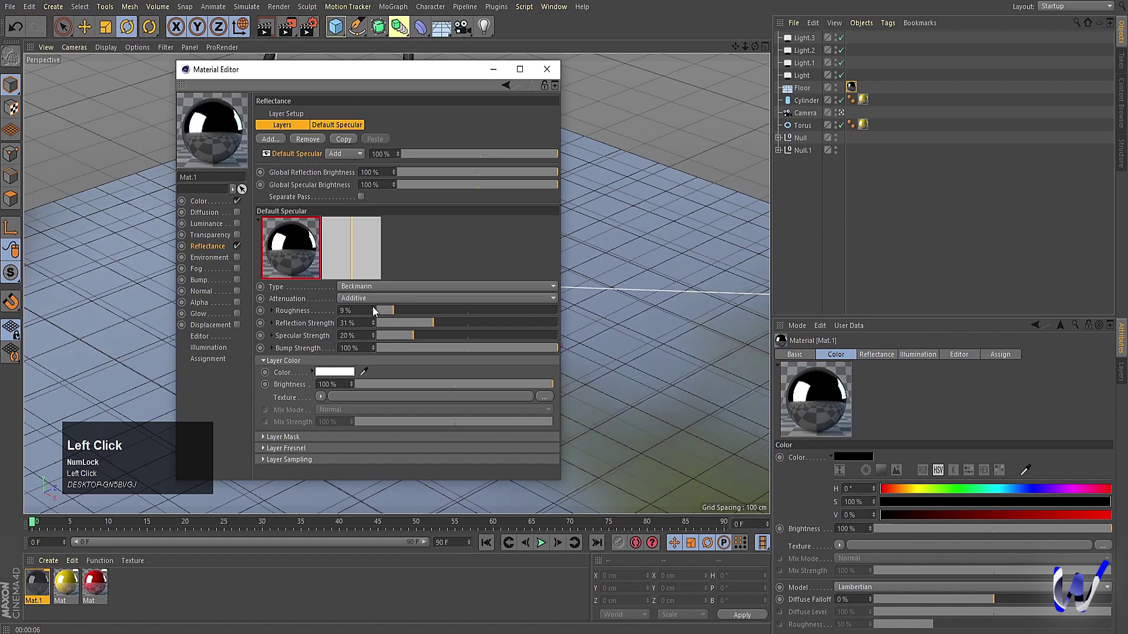
{"action": "left_click", "coordinate": [493, 70]}
{"action": "key", "text": "ctrl+r"}
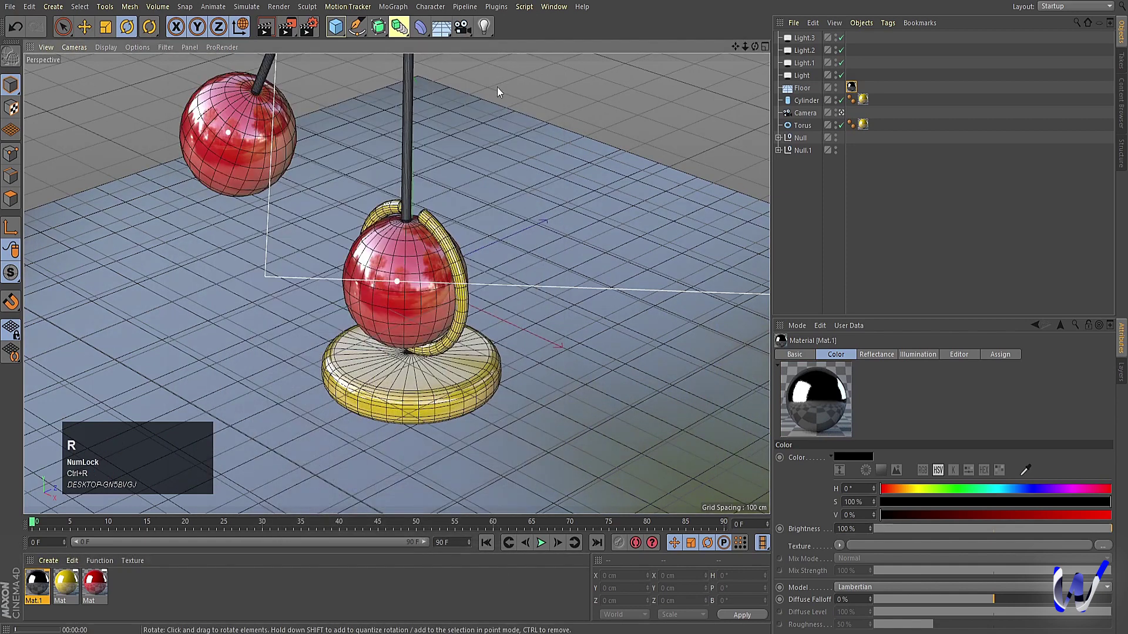
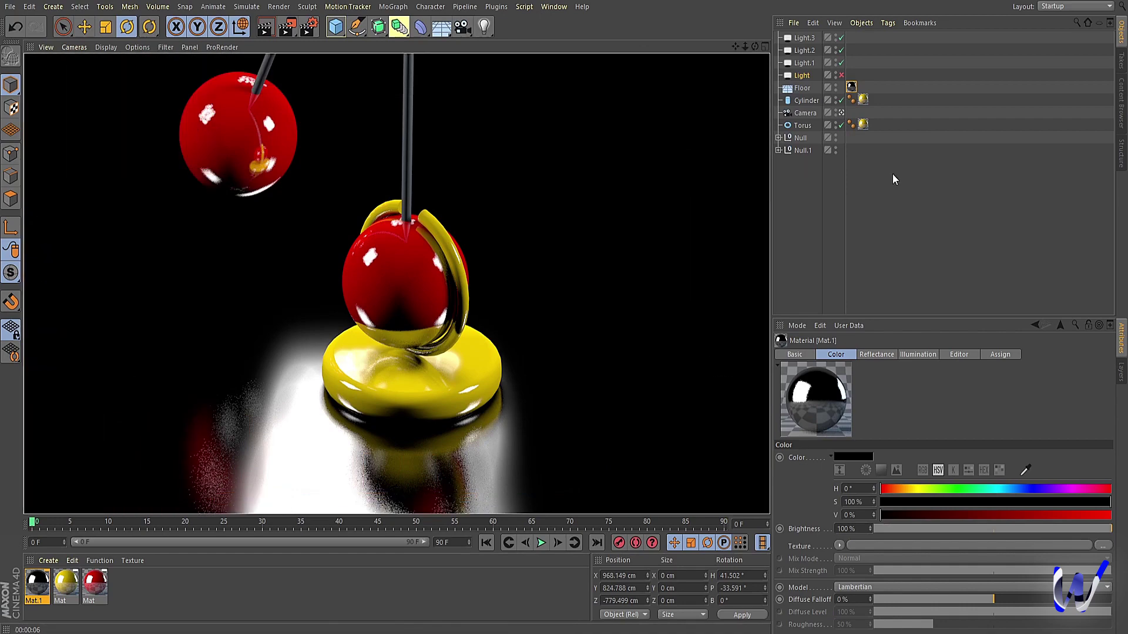
- Turn the disabled first light back on and render the scene from a lower viewing angle
{"action": "left_click", "coordinate": [841, 75]}
{"action": "left_click_drag", "start_coordinate": [491, 322], "coordinate": [404, 333], "text": "alt"}
{"action": "middle_click_drag", "start_coordinate": [404, 333], "coordinate": [396, 251], "text": "alt"}
{"action": "left_click_drag", "start_coordinate": [396, 252], "coordinate": [398, 329], "text": "alt"}
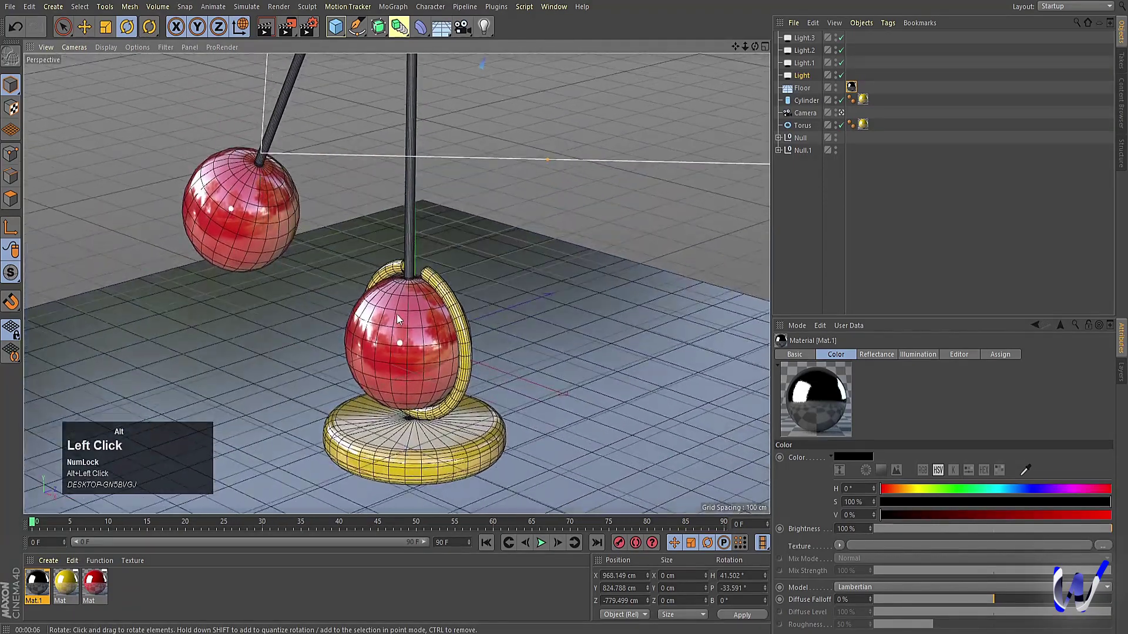
{"action": "middle_click_drag", "start_coordinate": [398, 329], "coordinate": [397, 200], "text": "alt"}
{"action": "left_click_drag", "start_coordinate": [397, 199], "coordinate": [381, 203], "text": "alt"}
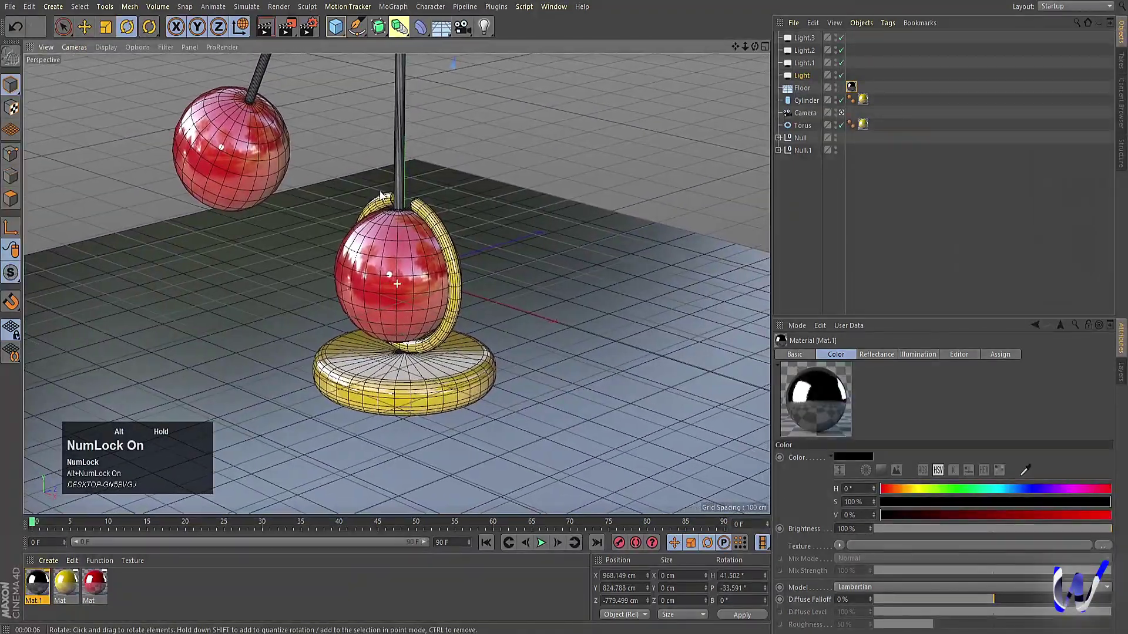
{"action": "key", "text": "ctrl+r"}
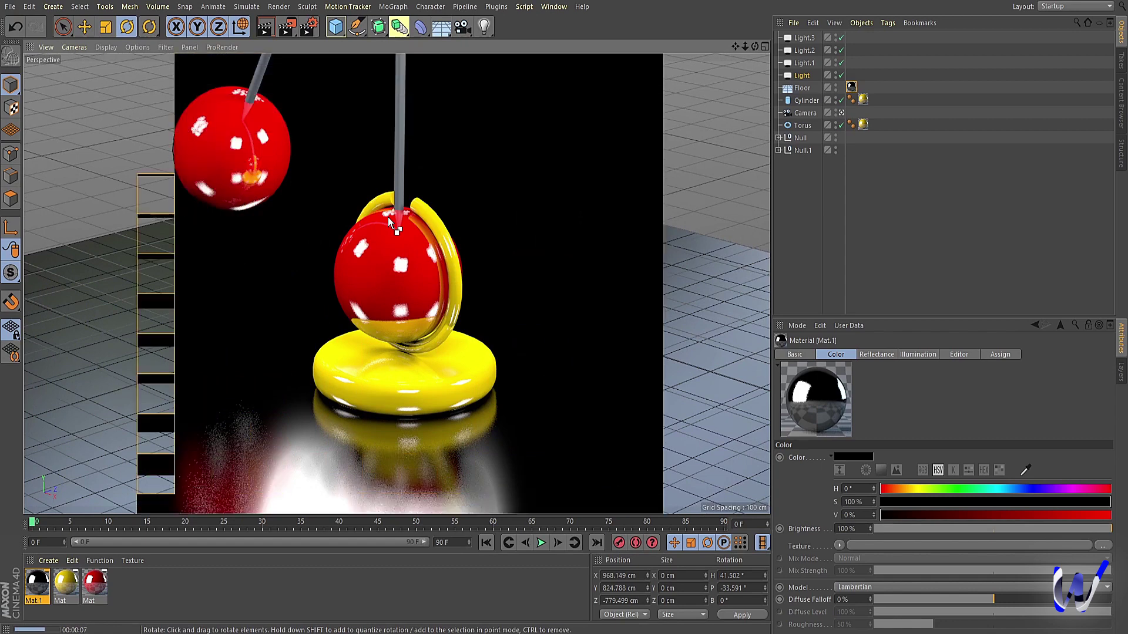
- Set the floor material's specular strength to 4% and render the view
{"action": "double_click", "coordinate": [34, 589]}
{"action": "left_click_drag", "start_coordinate": [397, 339], "coordinate": [389, 334]}
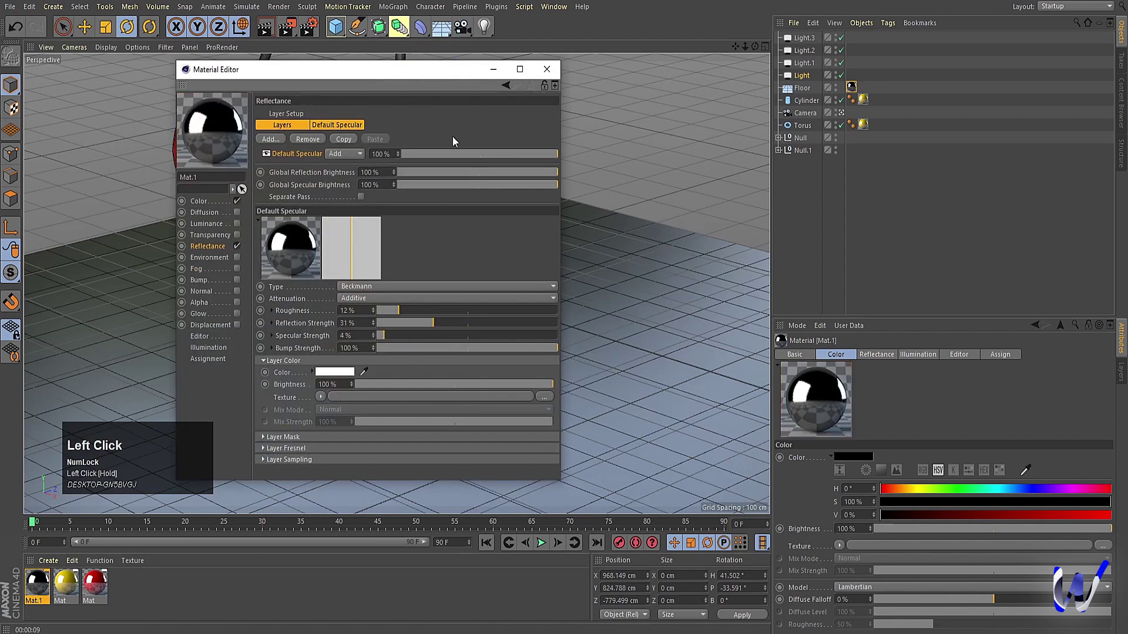
{"action": "left_click", "coordinate": [493, 70]}
{"action": "key", "text": "ctrl+r"}
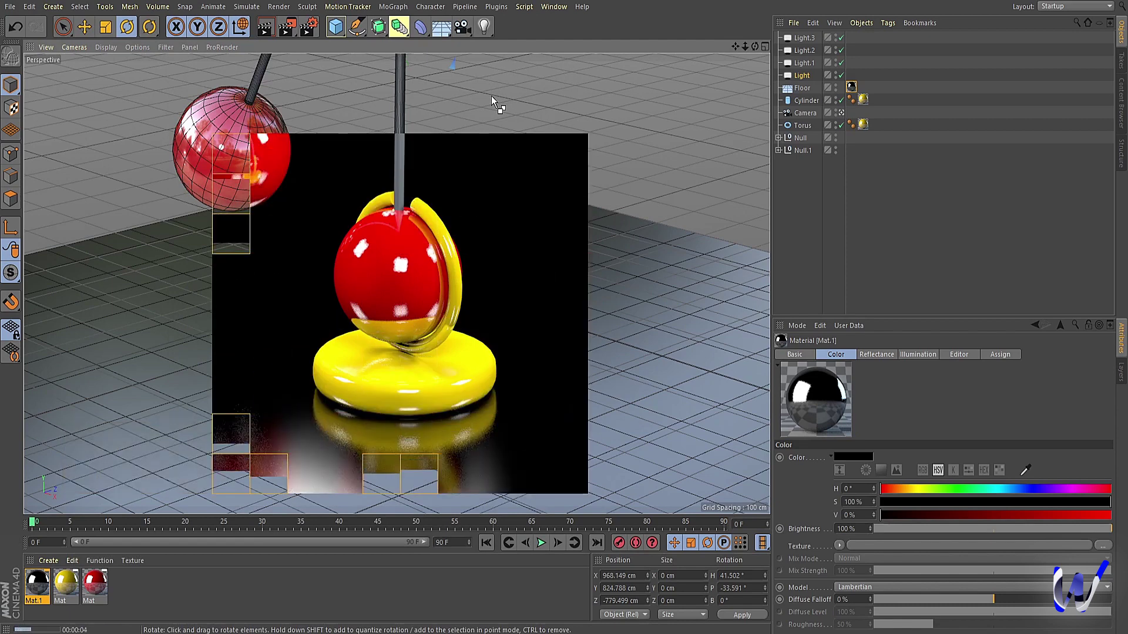
- Raise the floor to about Y -171.4 cm in the front view so it meets the base, and render the perspective view
{"action": "left_click", "coordinate": [553, 407]}
{"action": "middle_click", "coordinate": [553, 408]}
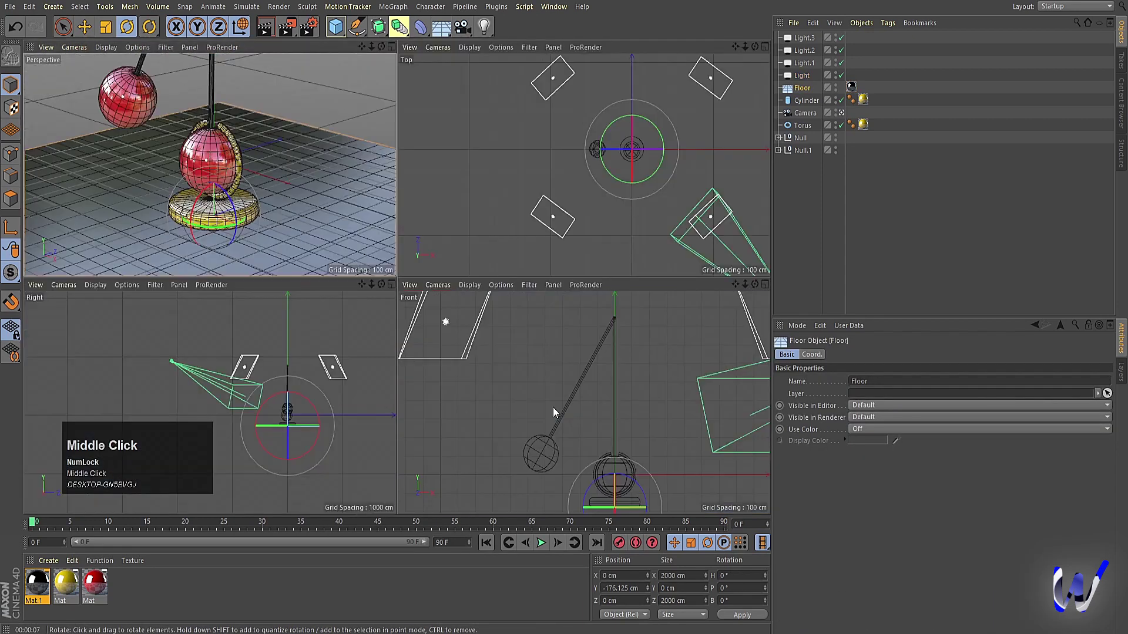
{"action": "middle_click", "coordinate": [574, 412]}
{"action": "scroll", "coordinate": [485, 451], "scroll_direction": "up", "scroll_amount": 5}
{"action": "key", "text": "w"}
{"action": "middle_click_drag", "start_coordinate": [485, 450], "coordinate": [503, 218]}
{"action": "scroll", "coordinate": [478, 287], "scroll_direction": "up", "scroll_amount": 6}
{"action": "key", "text": "e"}
{"action": "left_click_drag", "start_coordinate": [548, 303], "coordinate": [549, 286]}
{"action": "middle_click", "coordinate": [217, 178]}
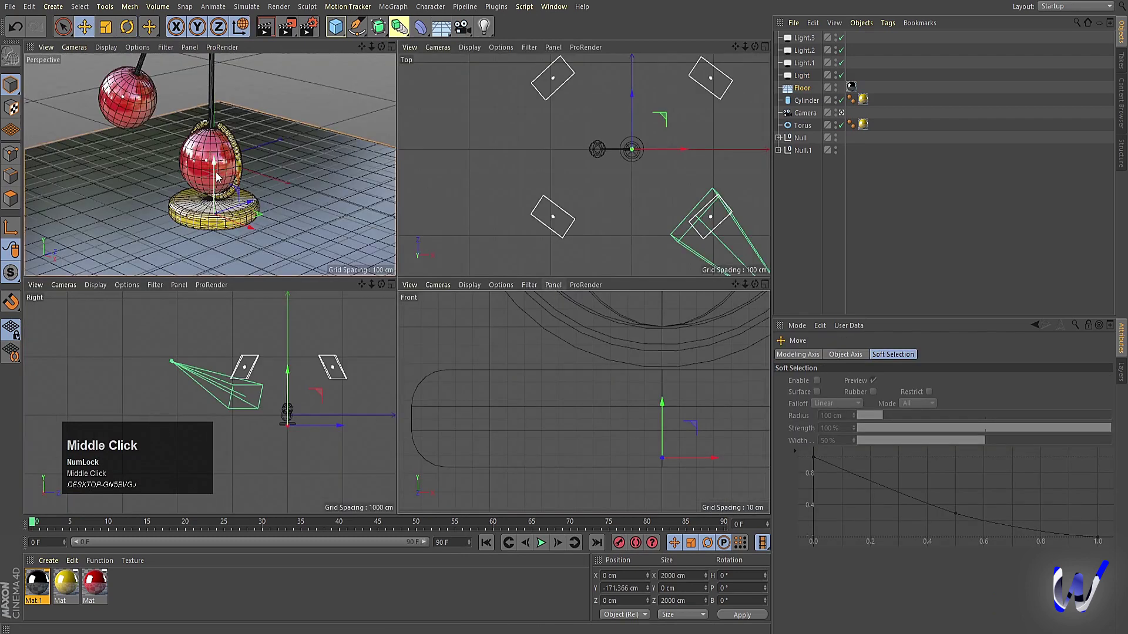
{"action": "middle_click", "coordinate": [217, 178]}
{"action": "key", "text": "ctrl+r"}
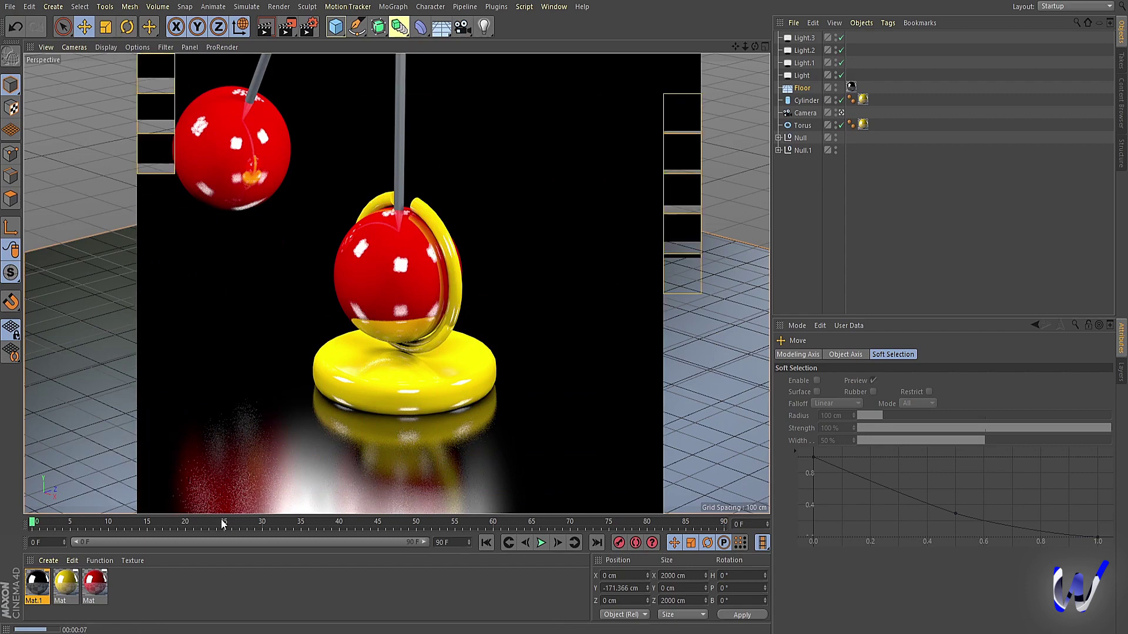
- Enable luminance on the yellow material with the color RGB 255, 216, 10
{"action": "double_click", "coordinate": [69, 580]}
{"action": "left_click", "coordinate": [236, 223]}
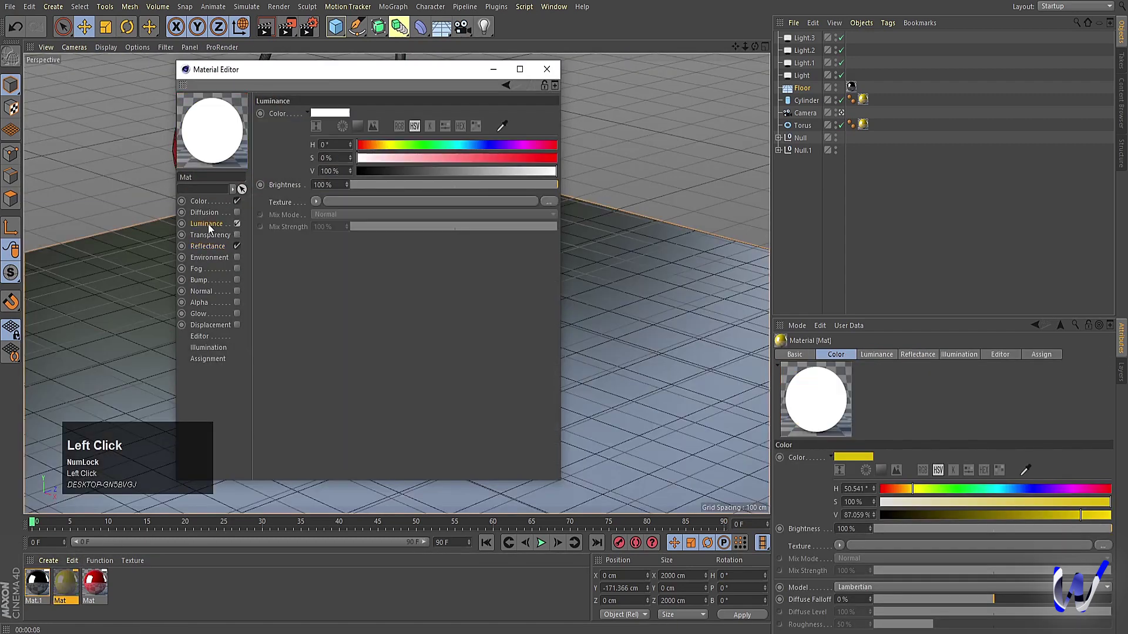
{"action": "left_click", "coordinate": [399, 126]}
{"action": "left_click_drag", "start_coordinate": [495, 172], "coordinate": [388, 171]}
{"action": "left_click_drag", "start_coordinate": [554, 158], "coordinate": [526, 159]}
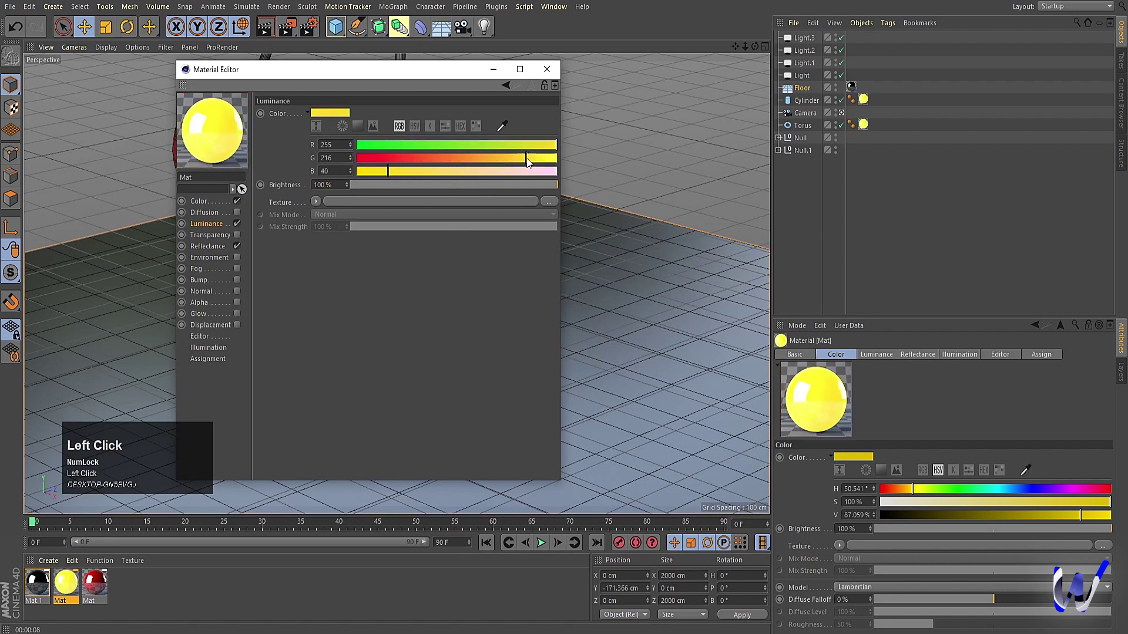
{"action": "left_click_drag", "start_coordinate": [373, 177], "coordinate": [365, 173]}
- Set the yellow material's luminance brightness to 75% and render the view
{"action": "double_click", "coordinate": [333, 185]}
{"action": "type", "text": "75"}
{"action": "key", "text": "Return"}
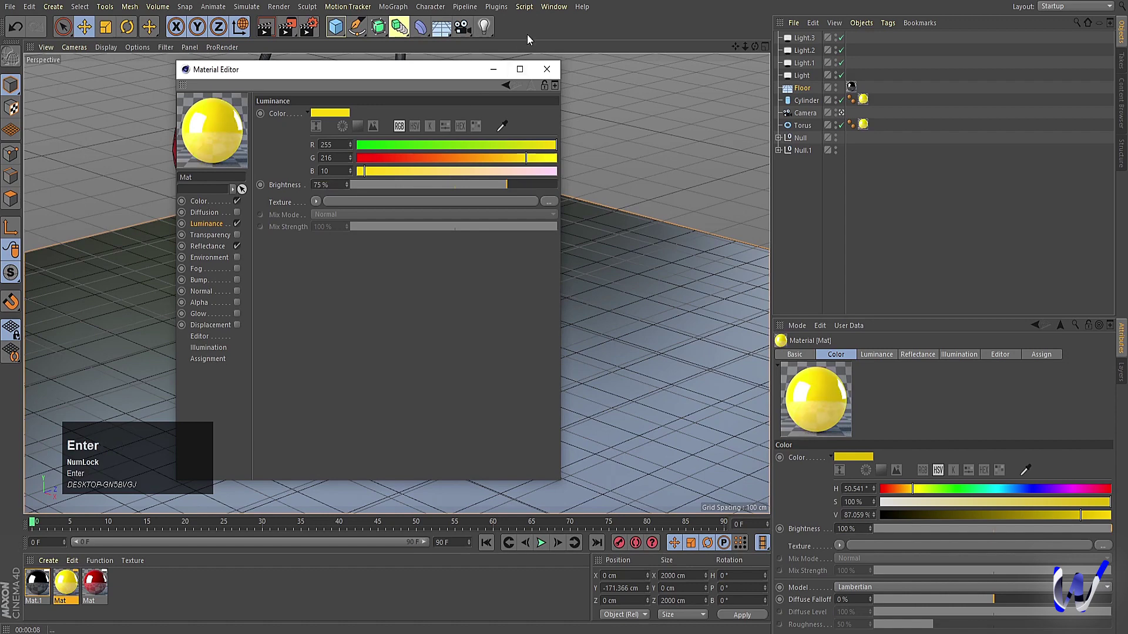
{"action": "left_click", "coordinate": [486, 70]}
{"action": "key", "text": "ctrl+r"}
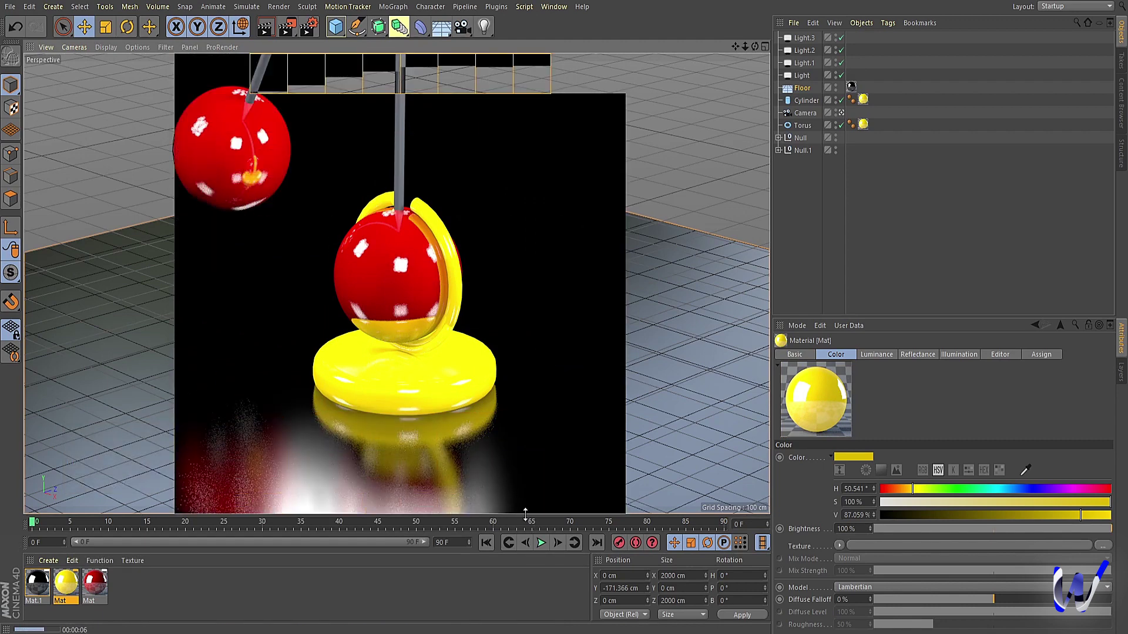
- Play the animation to frame 12, apply the yellow material to both pendulum rods and render the view
{"action": "left_click", "coordinate": [541, 543]}
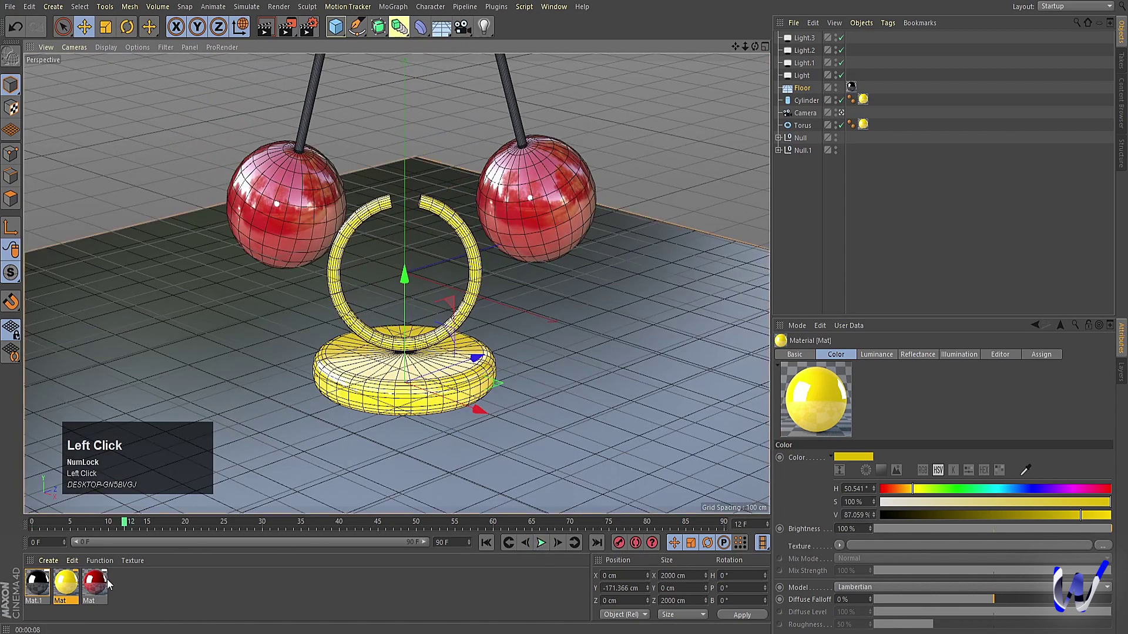
{"action": "left_click_drag", "start_coordinate": [76, 584], "coordinate": [311, 93]}
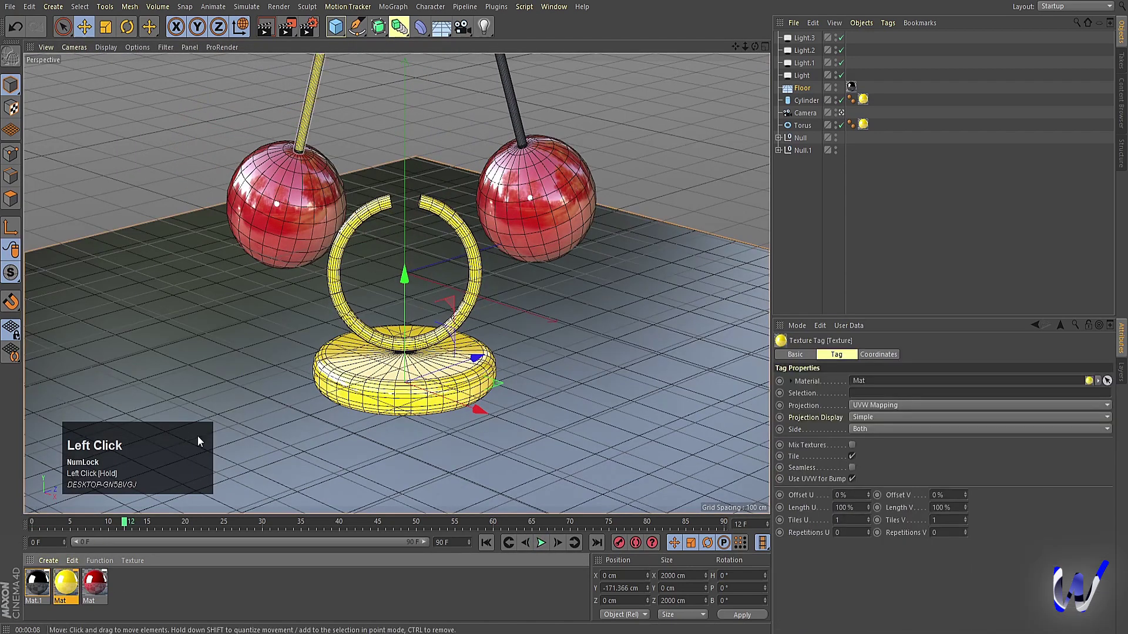
{"action": "left_click_drag", "start_coordinate": [80, 584], "coordinate": [513, 98]}
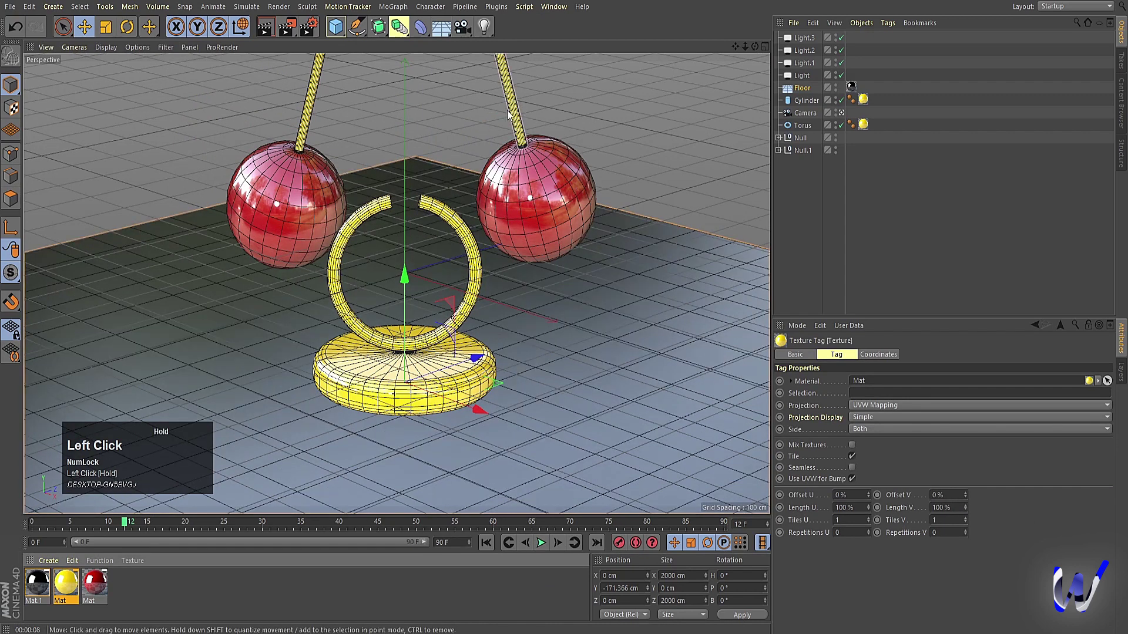
{"action": "key", "text": "ctrl+r"}
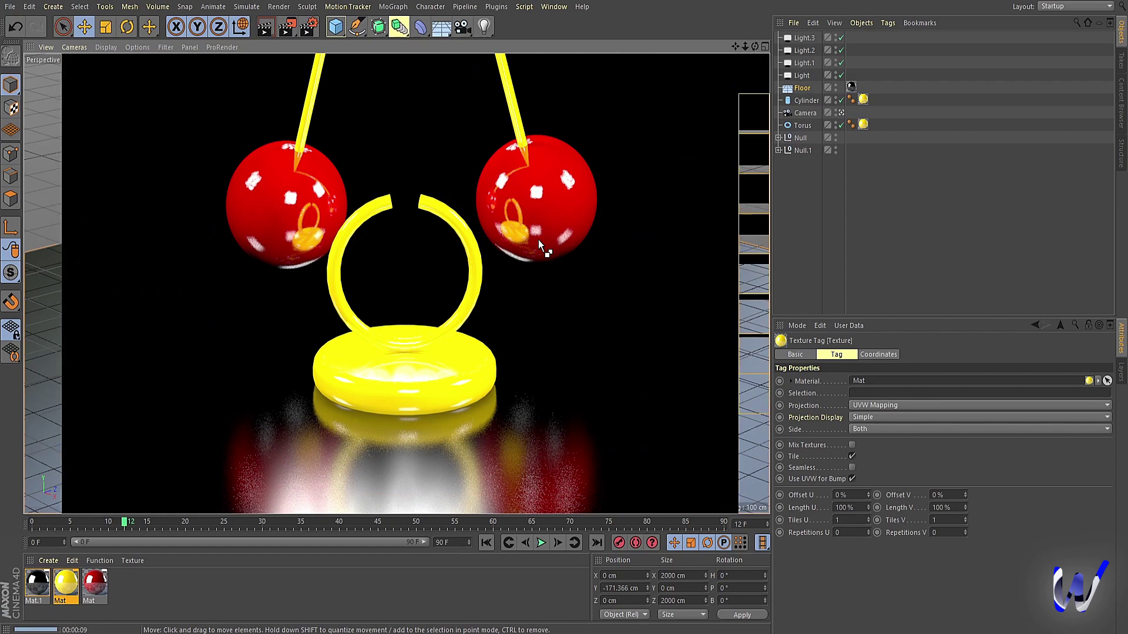
- Smooth the torus by increasing its ring segments to 81 and render the view
{"action": "left_click", "coordinate": [478, 254]}
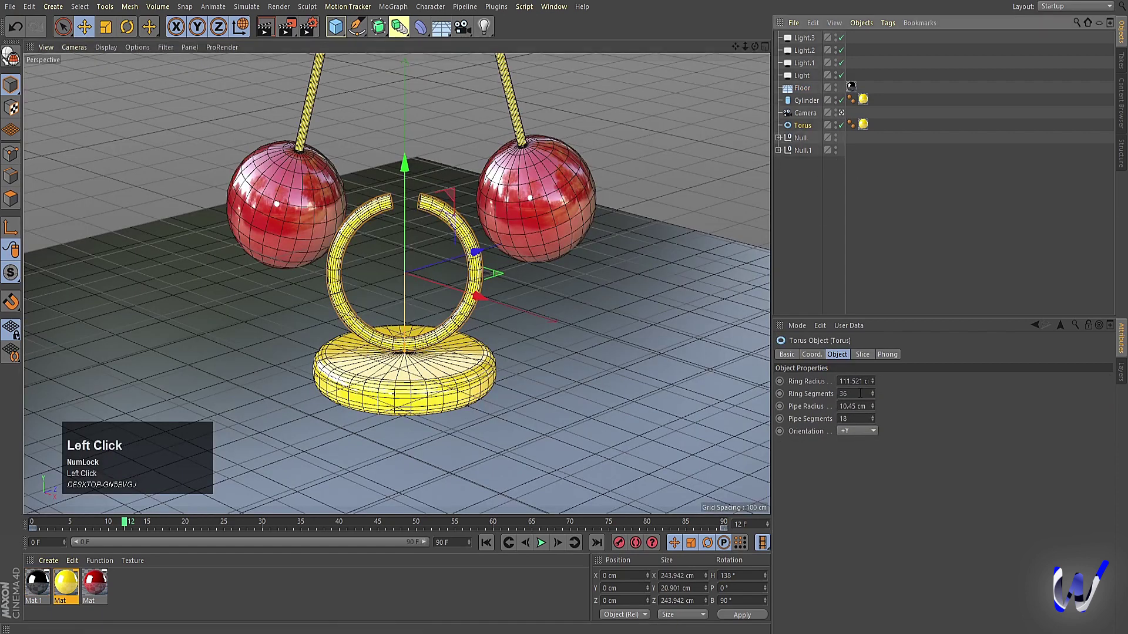
{"action": "left_click", "coordinate": [872, 416]}
{"action": "key", "text": "ctrl+z"}
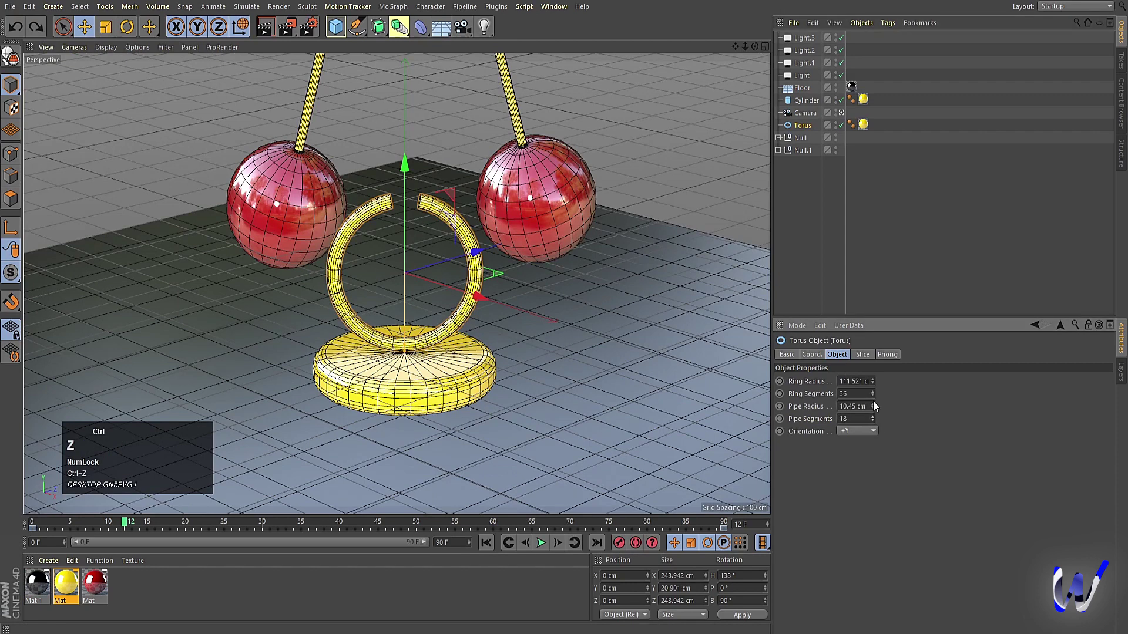
{"action": "left_click_drag", "start_coordinate": [872, 394], "coordinate": [872, 358]}
{"action": "key", "text": "ctrl+r"}
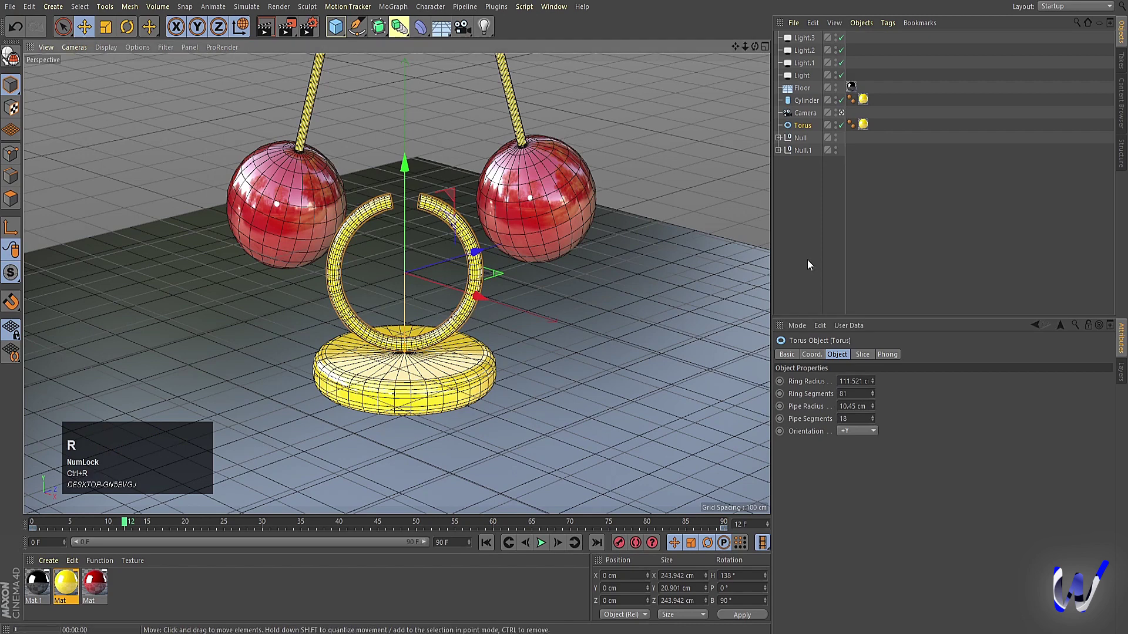